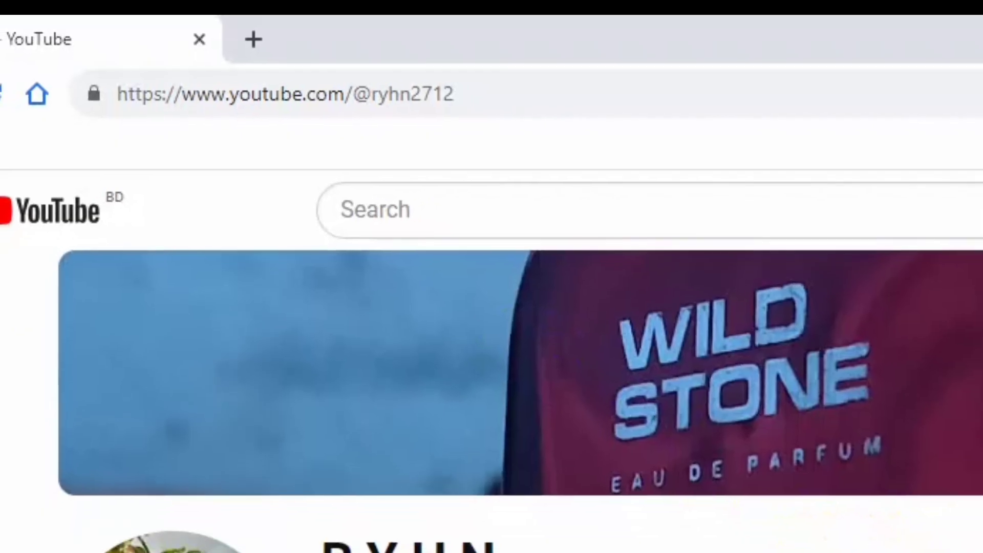
# - Load the PTCLab download page at ryhn.download.wscbangladesh.com/ptclab in a new tab
pyautogui.click(246, 38)
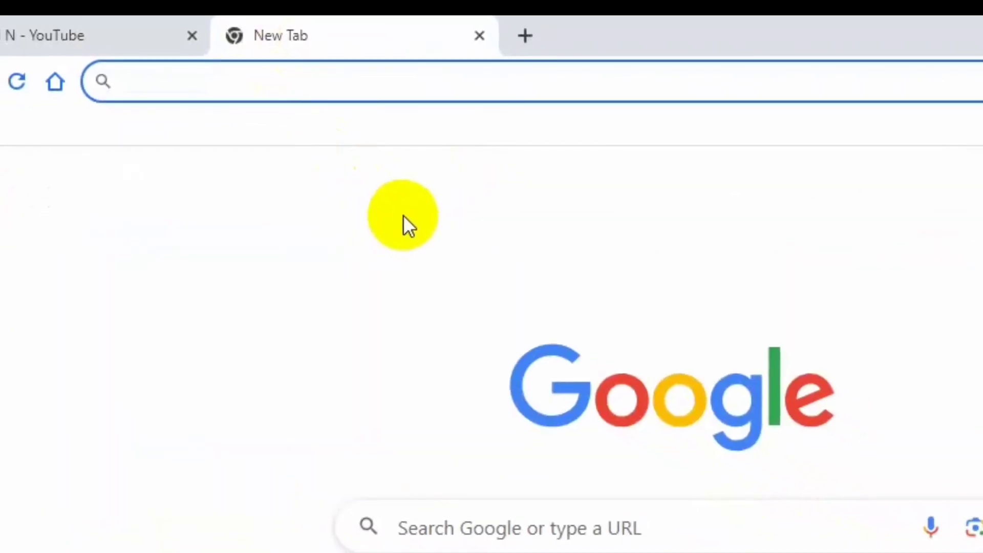
pyautogui.write('ryhn.download.wscbangladesh.com/ptclab')
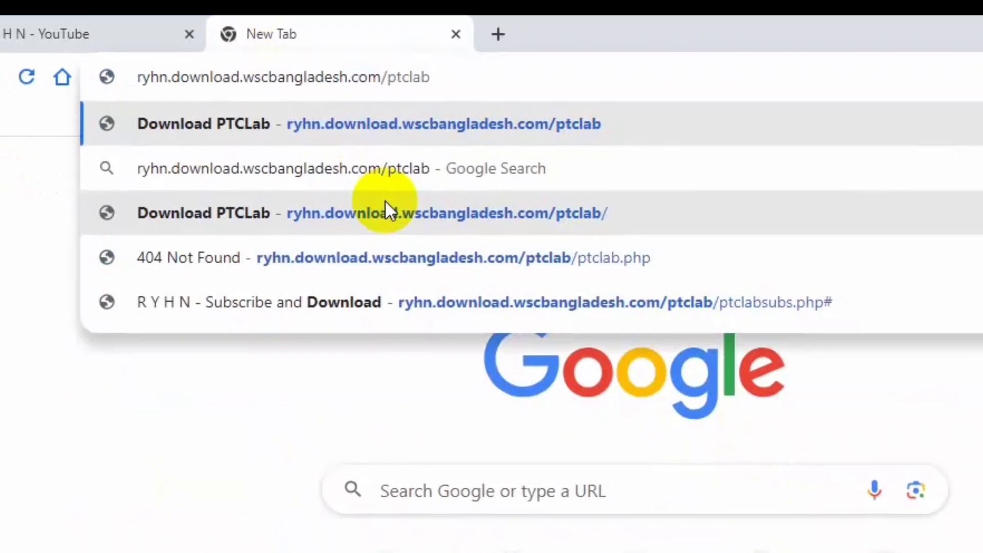
pyautogui.click(385, 211)
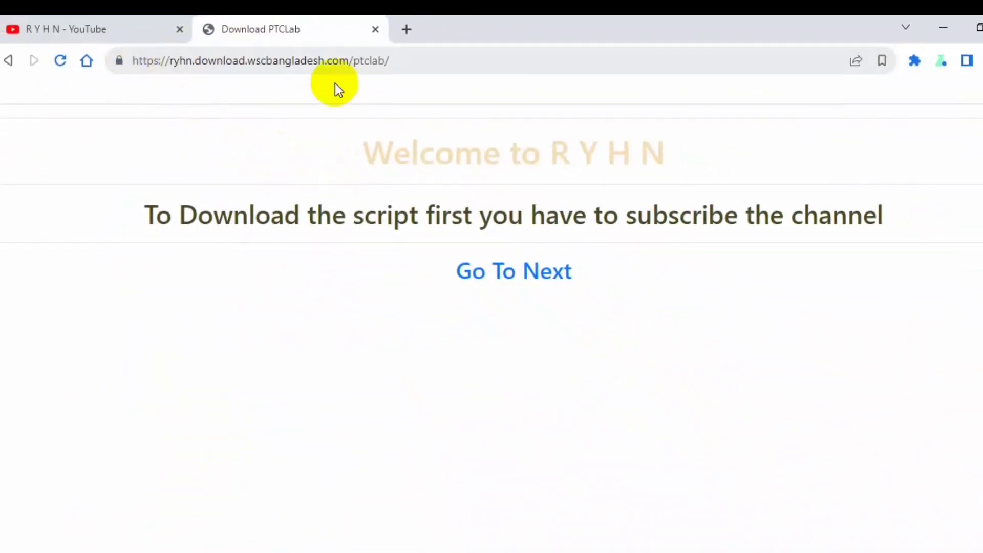
pyautogui.moveTo(351, 154); pyautogui.dragTo(638, 154)
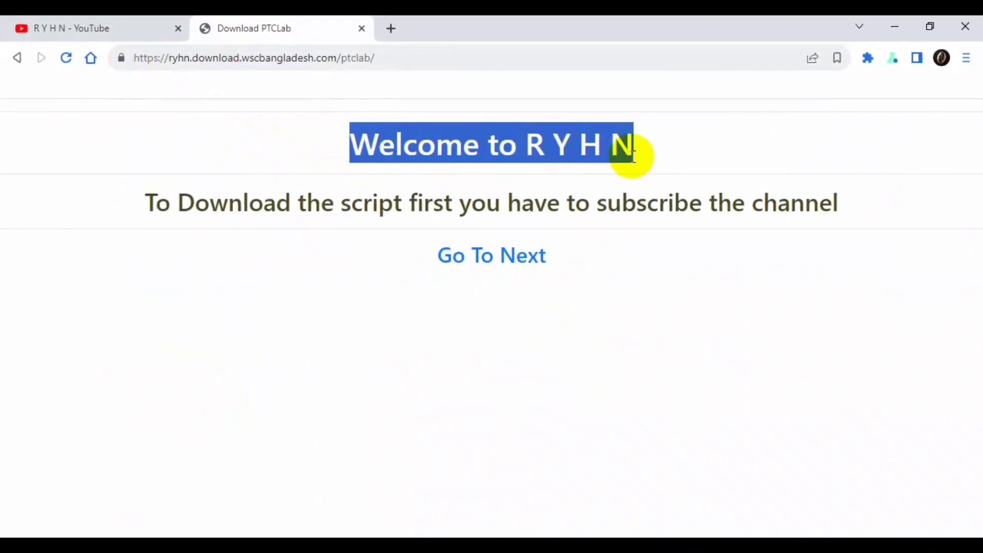
pyautogui.click(632, 153)
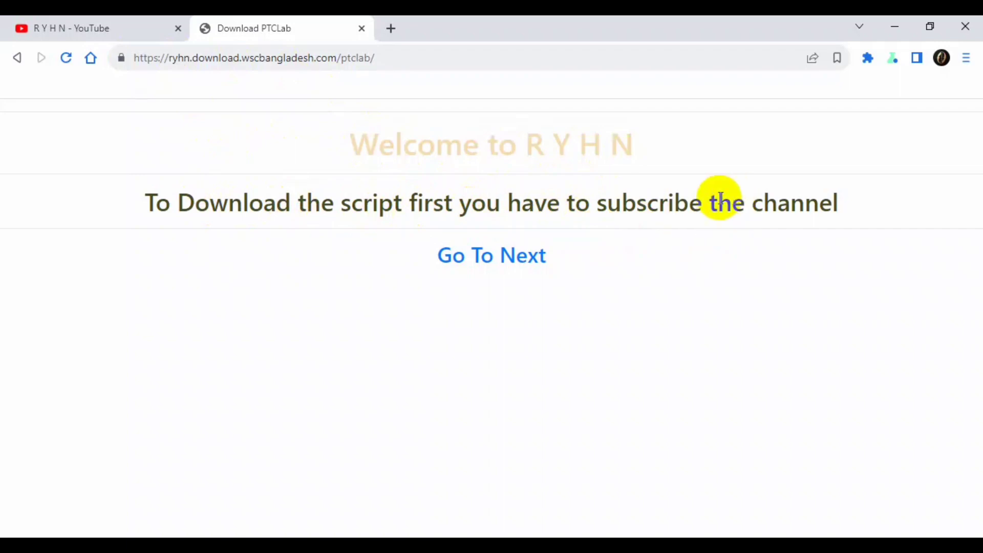
# - Continue to the unlock page and subscribe to the channel on YouTube
pyautogui.click(478, 272)
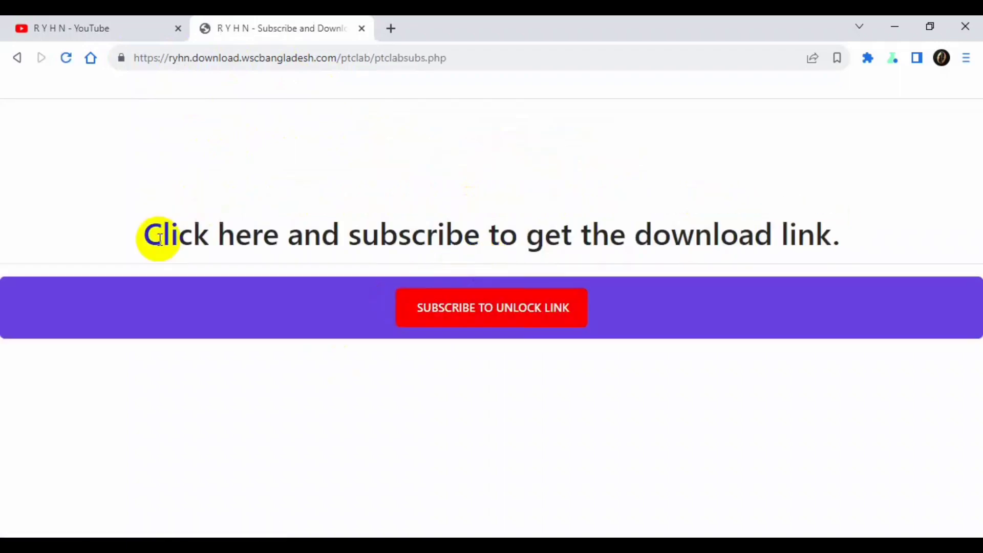
pyautogui.moveTo(160, 239); pyautogui.dragTo(772, 232)
pyautogui.click(772, 233)
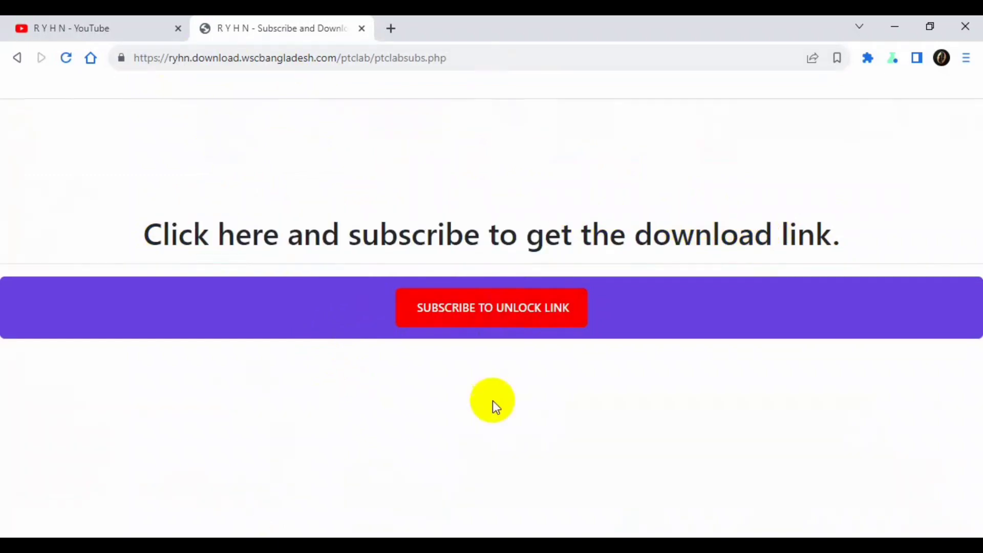
pyautogui.click(497, 310)
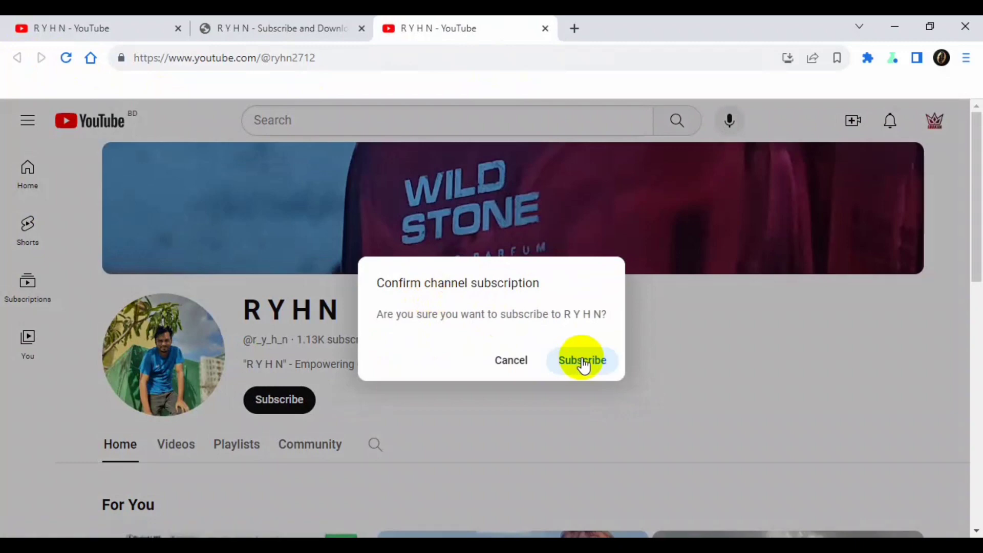
pyautogui.click(583, 364)
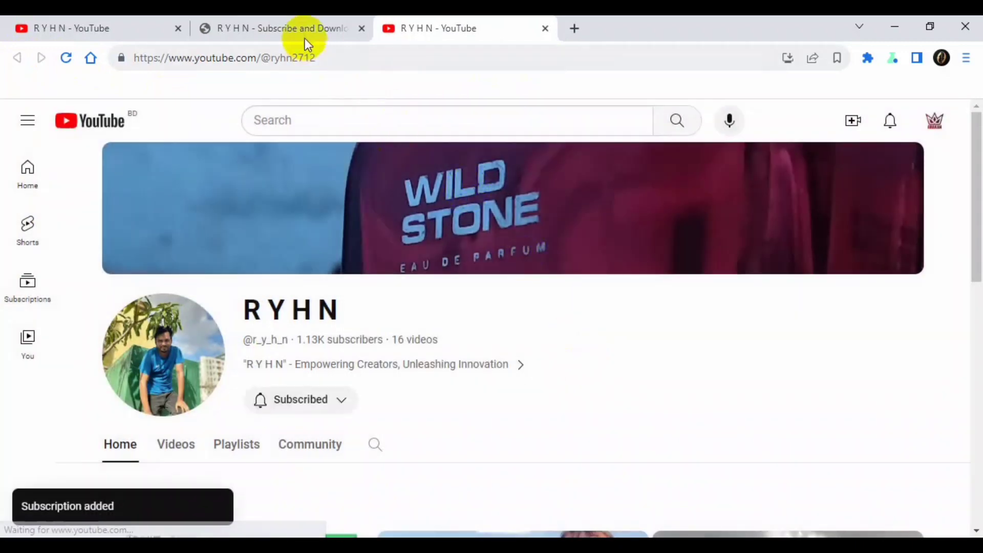
# - Return to the download page and open the unlocked PTCLab Google Drive link
pyautogui.click(299, 22)
pyautogui.click(96, 304)
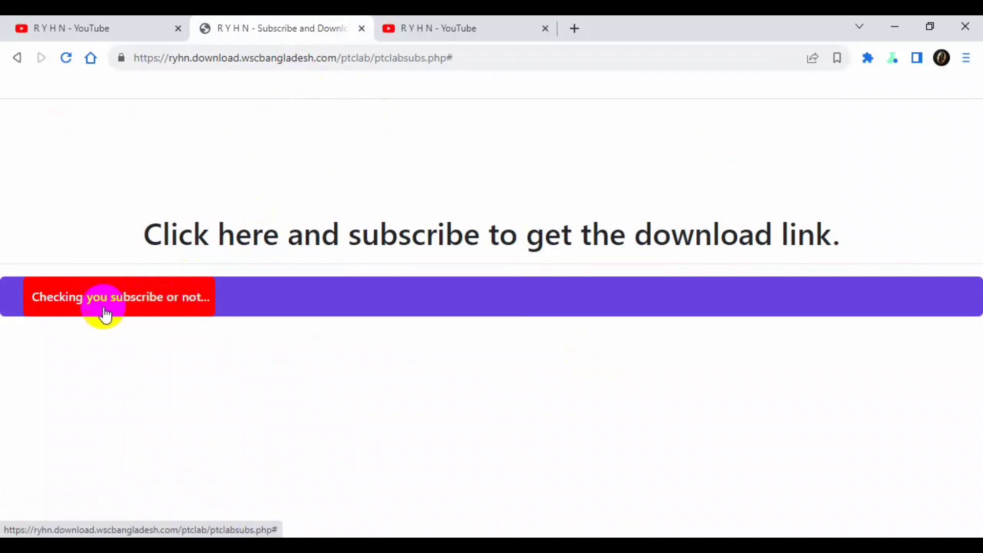
pyautogui.click(102, 315)
pyautogui.click(481, 28)
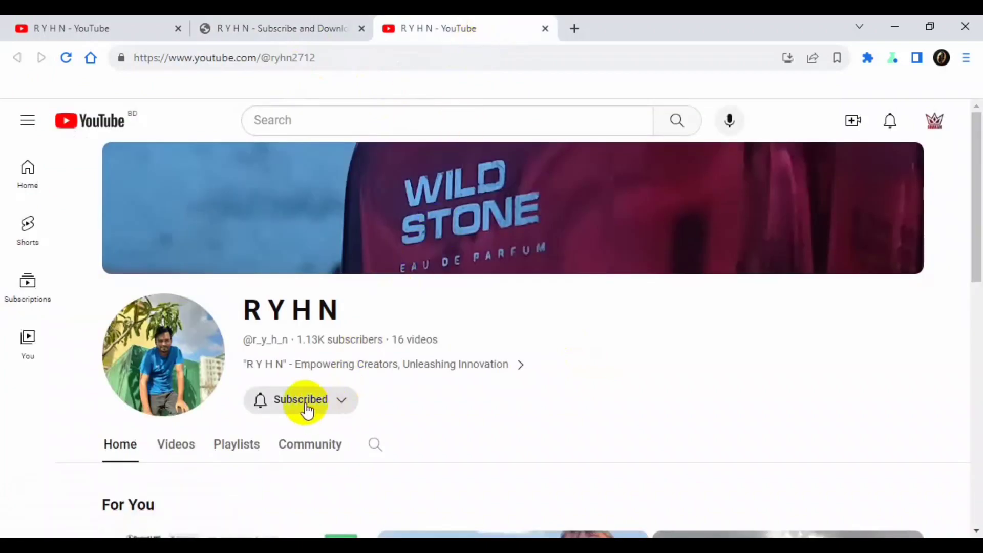
pyautogui.click(274, 31)
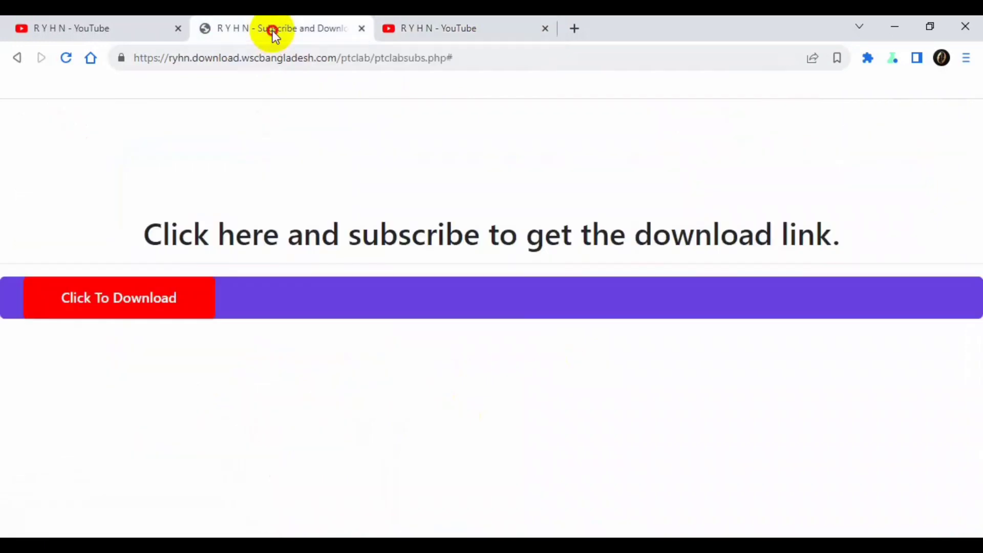
pyautogui.click(109, 301)
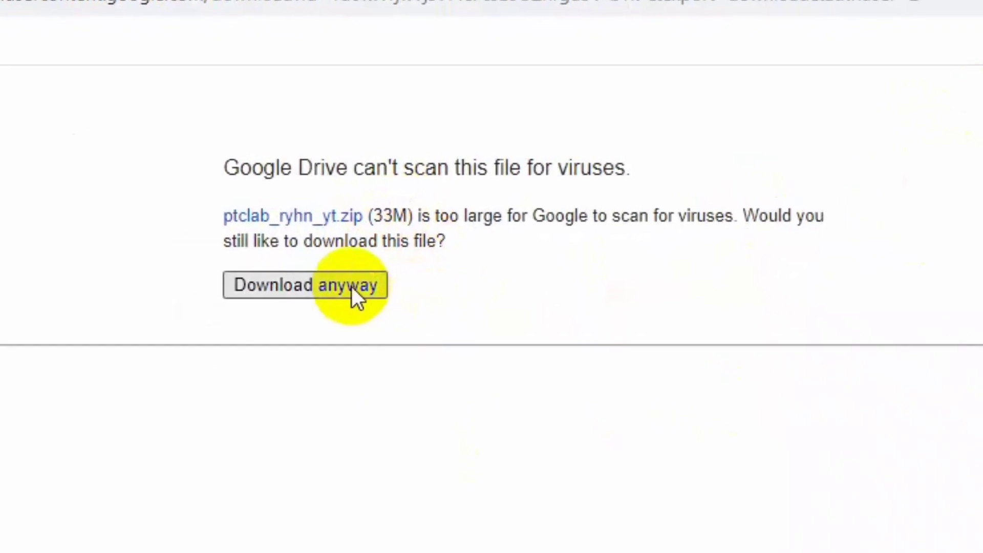
# - Download ptclab_ryhn_yt.zip (32.66 MB) with IDM despite the Drive virus-scan warning
pyautogui.click(336, 304)
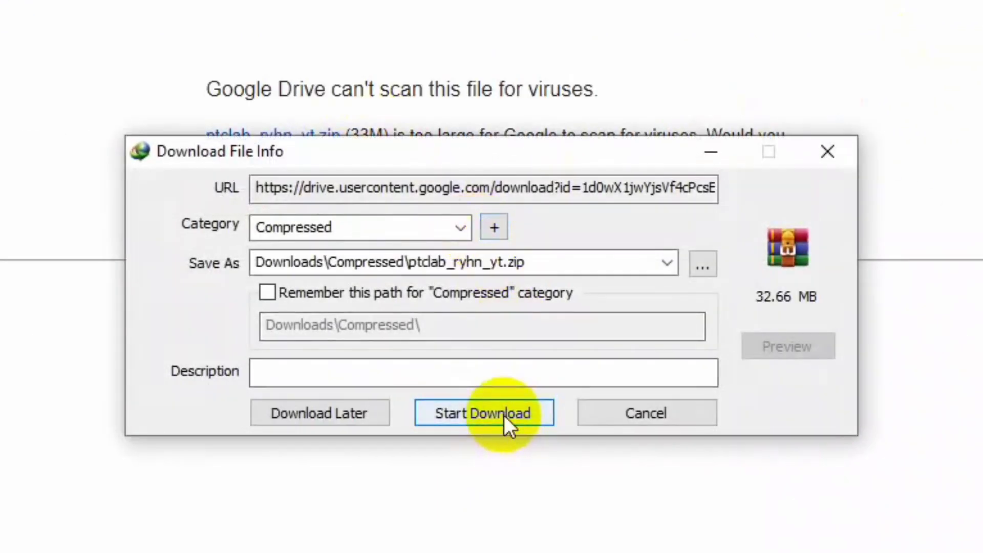
pyautogui.click(504, 415)
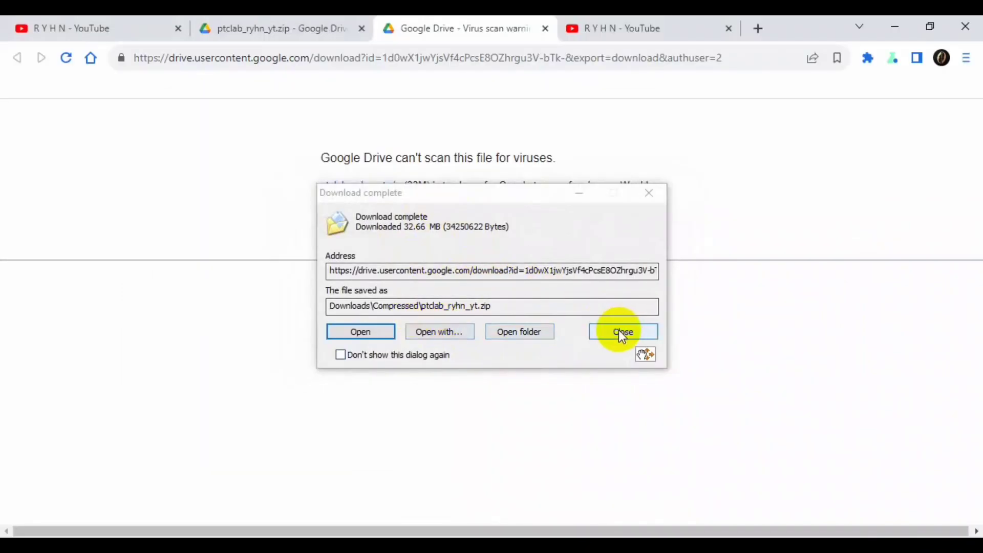
pyautogui.click(621, 331)
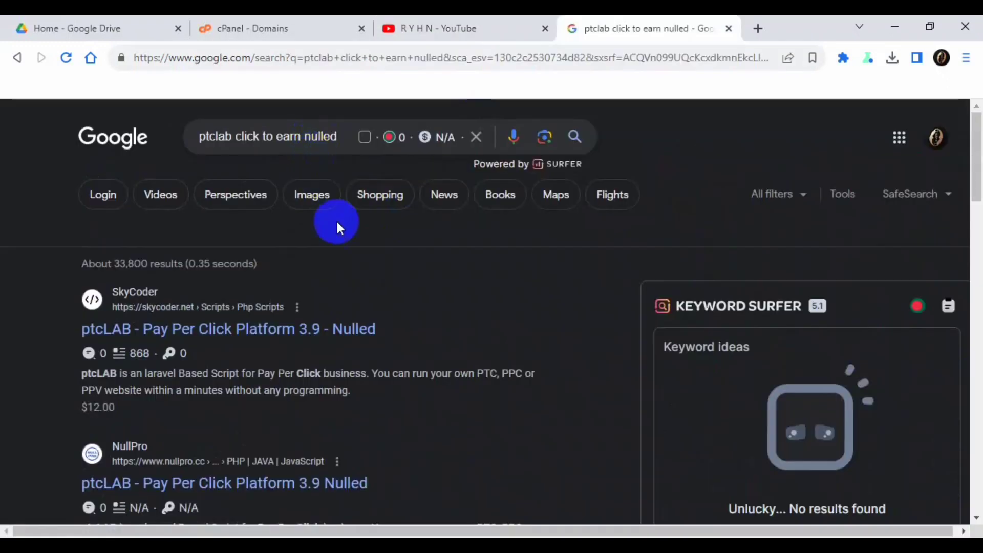
# - Scroll through the 'ptclab click to earn nulled' results listing ptcLAB 3.9 nulled pages
pyautogui.scroll(-3, 340, 291)
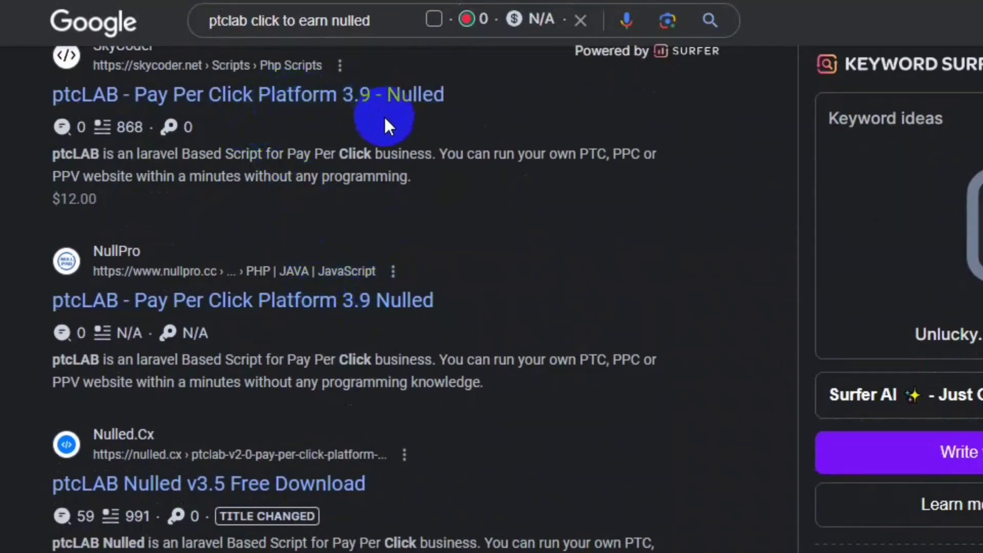
pyautogui.scroll(-5, 328, 327)
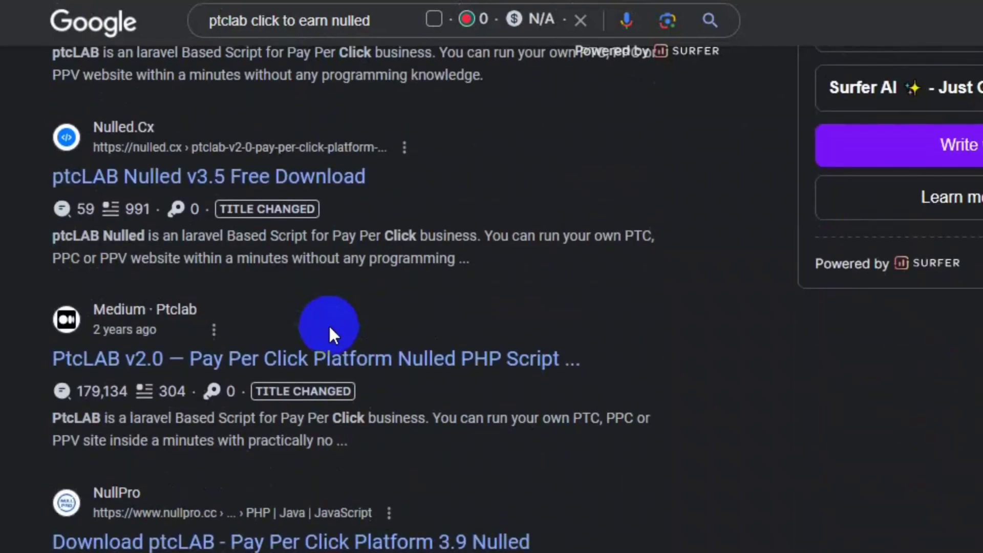
pyautogui.scroll(-5, 330, 327)
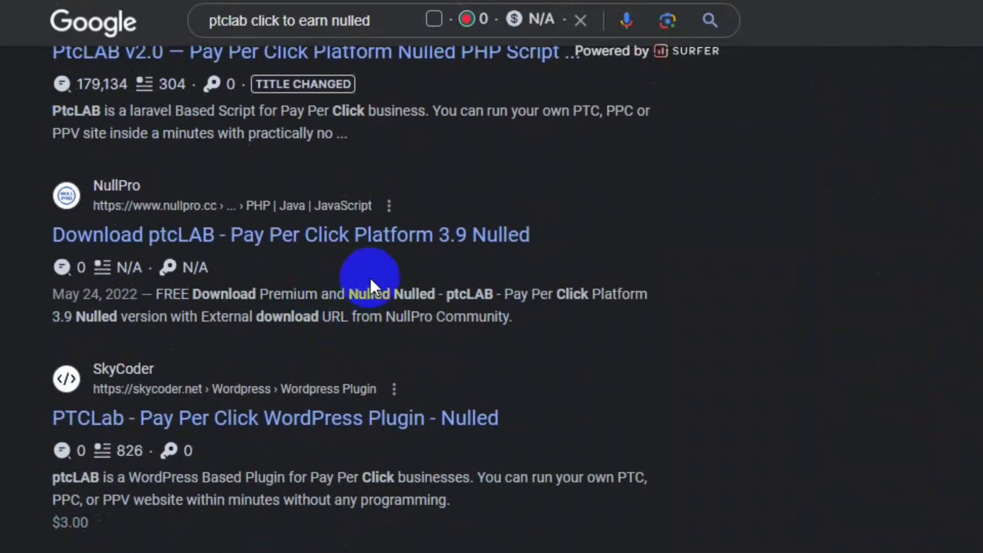
pyautogui.scroll(-6, 370, 278)
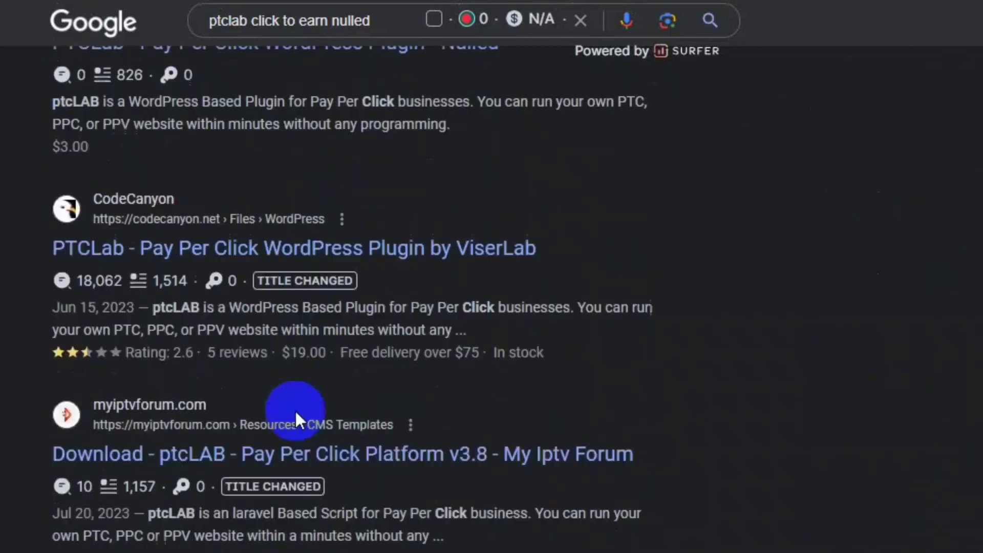
pyautogui.scroll(-2, 296, 412)
pyautogui.scroll(-3, 299, 325)
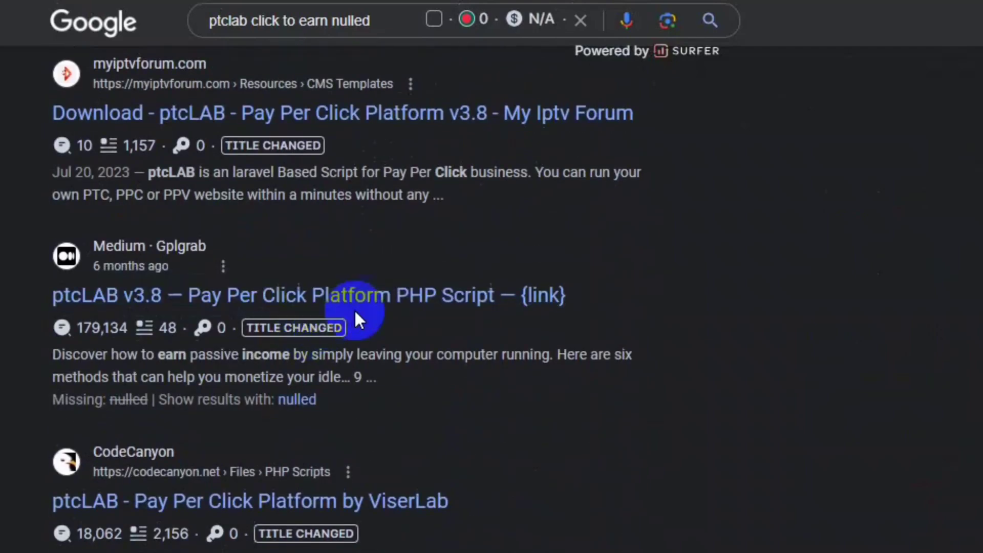
pyautogui.scroll(-3, 361, 379)
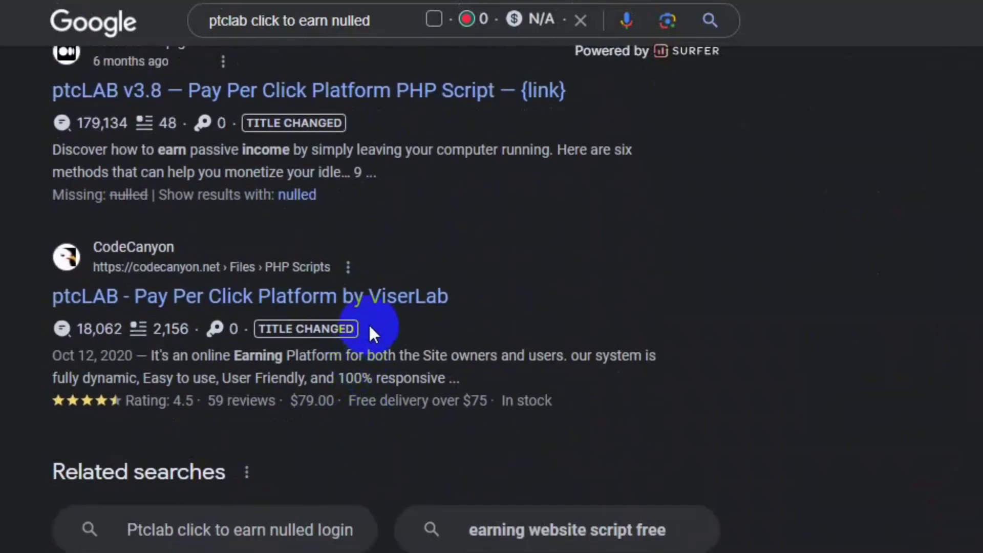
pyautogui.scroll(15, 376, 317)
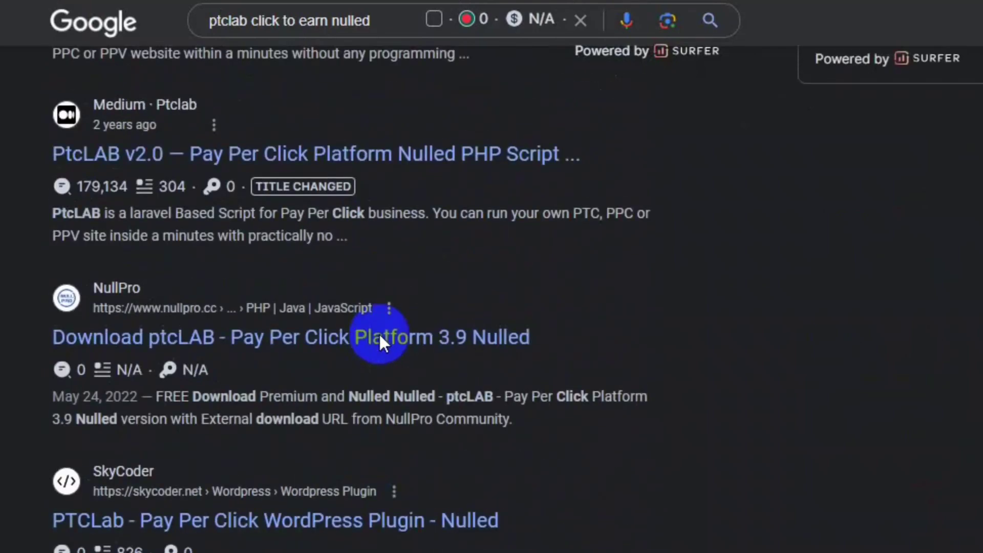
pyautogui.scroll(10, 379, 332)
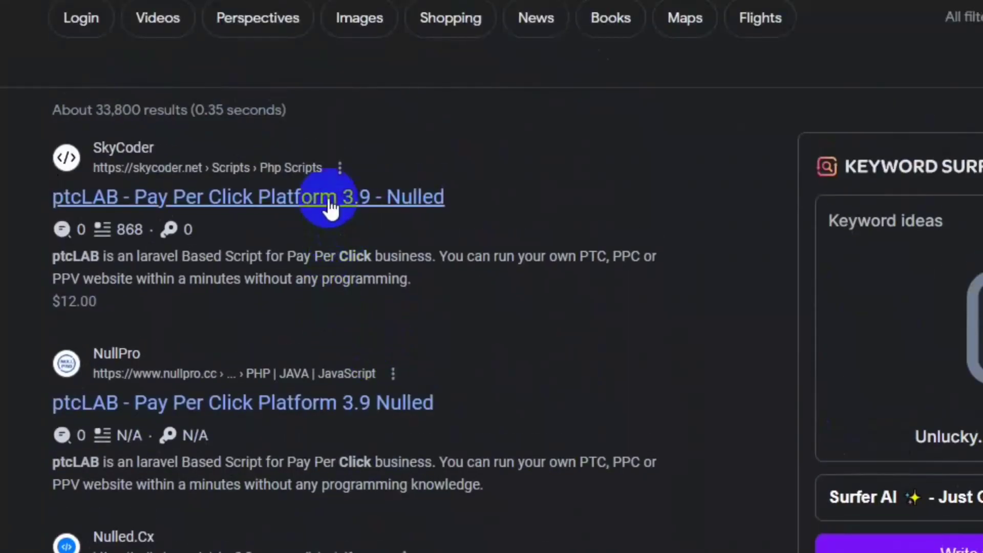
pyautogui.scroll(-10, 338, 220)
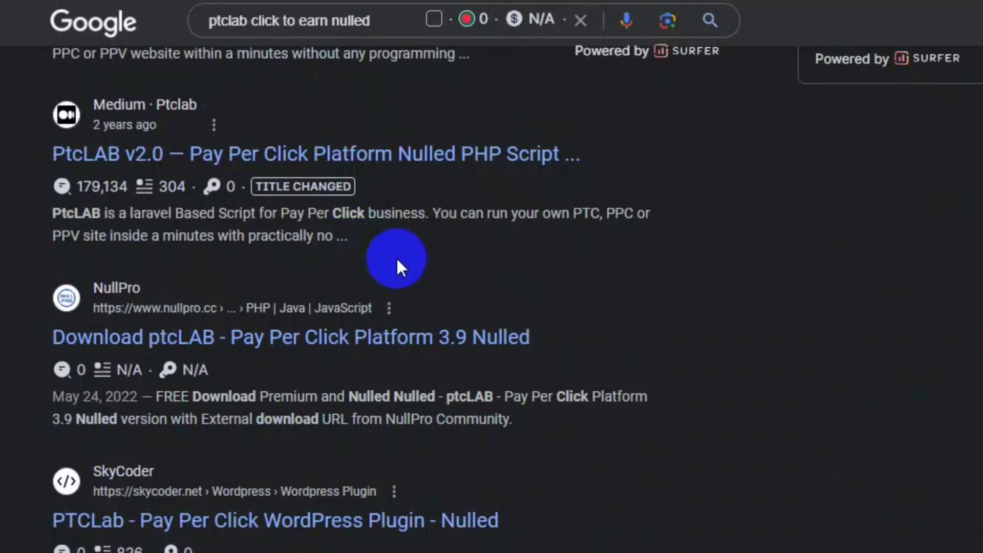
pyautogui.scroll(10, 397, 259)
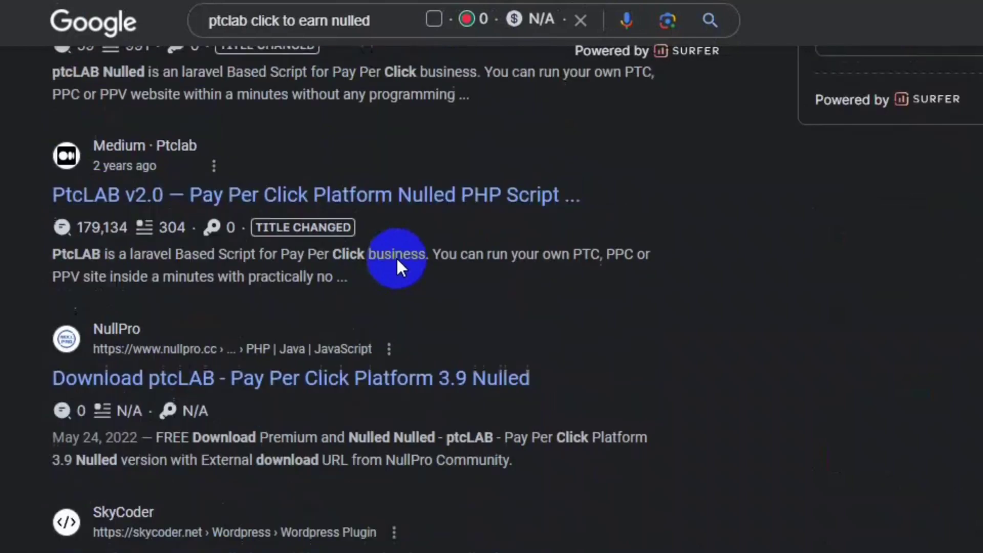
pyautogui.scroll(1, 397, 256)
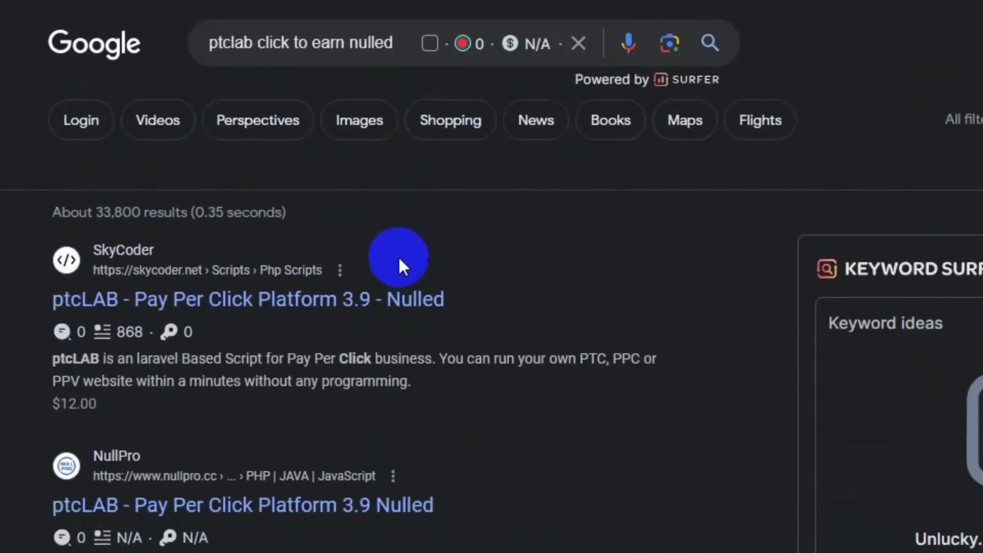
pyautogui.scroll(-5, 398, 261)
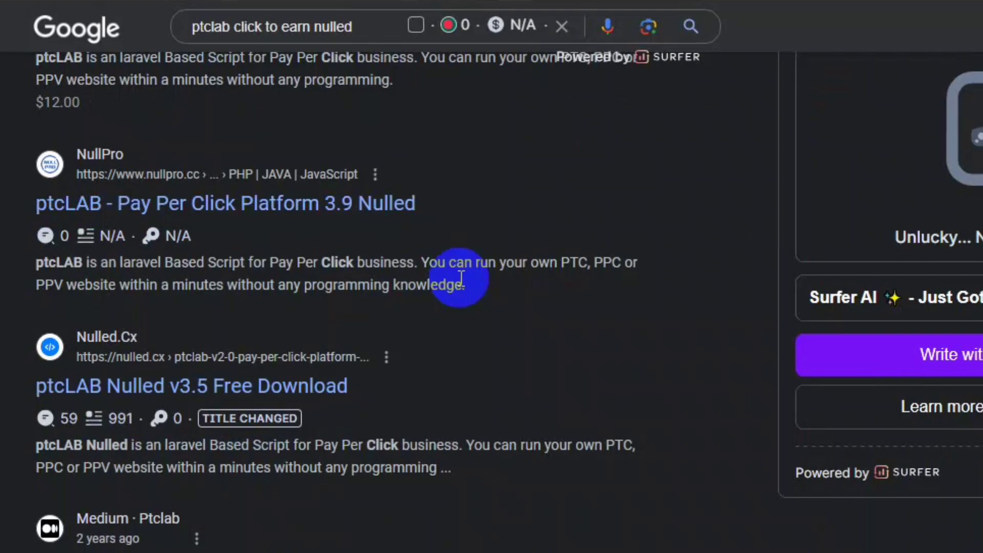
pyautogui.scroll(5, 461, 279)
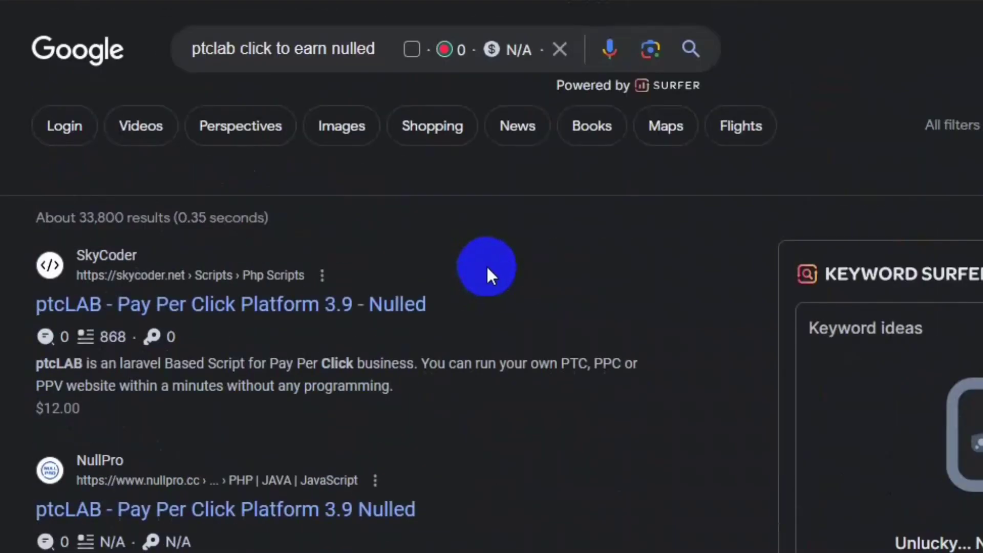
pyautogui.scroll(-10, 486, 262)
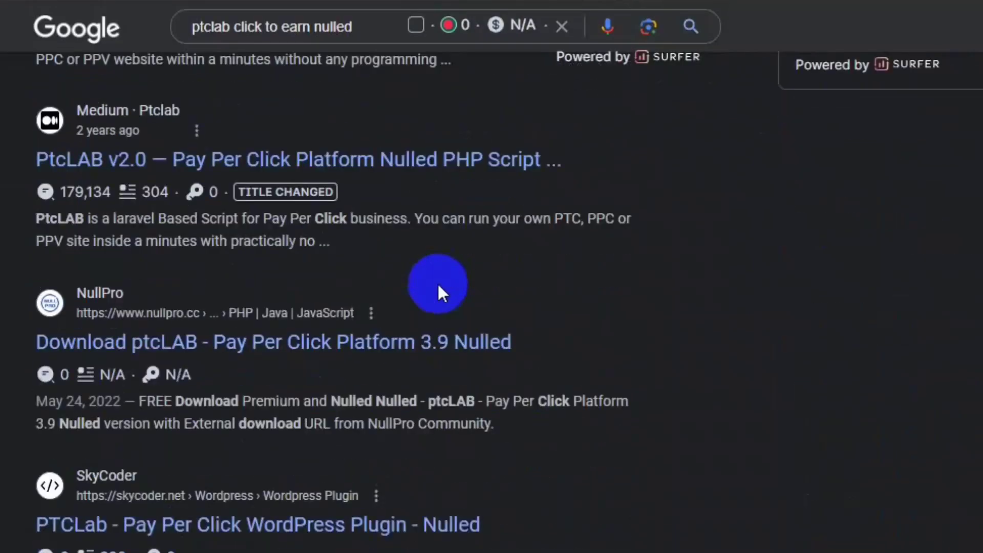
pyautogui.scroll(-2, 360, 297)
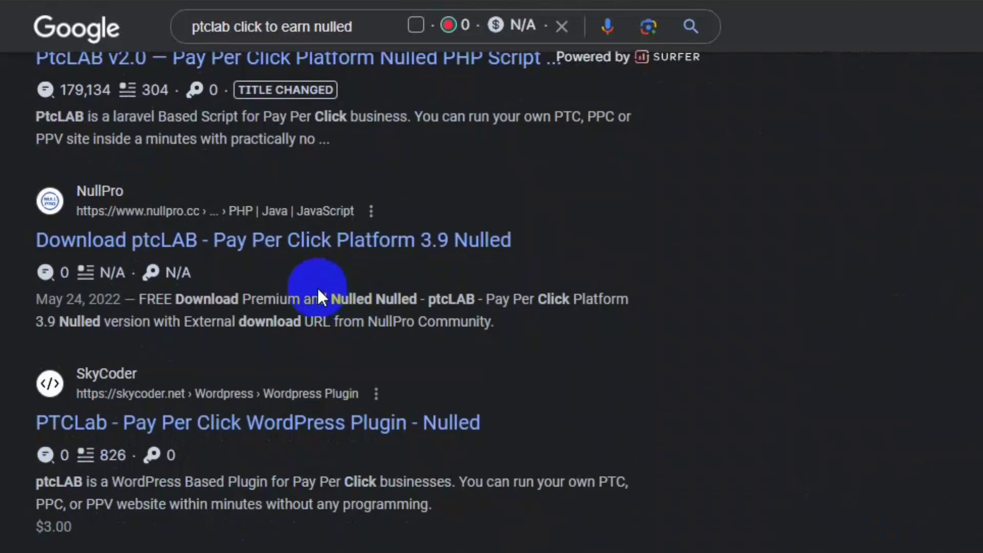
pyautogui.scroll(8, 322, 296)
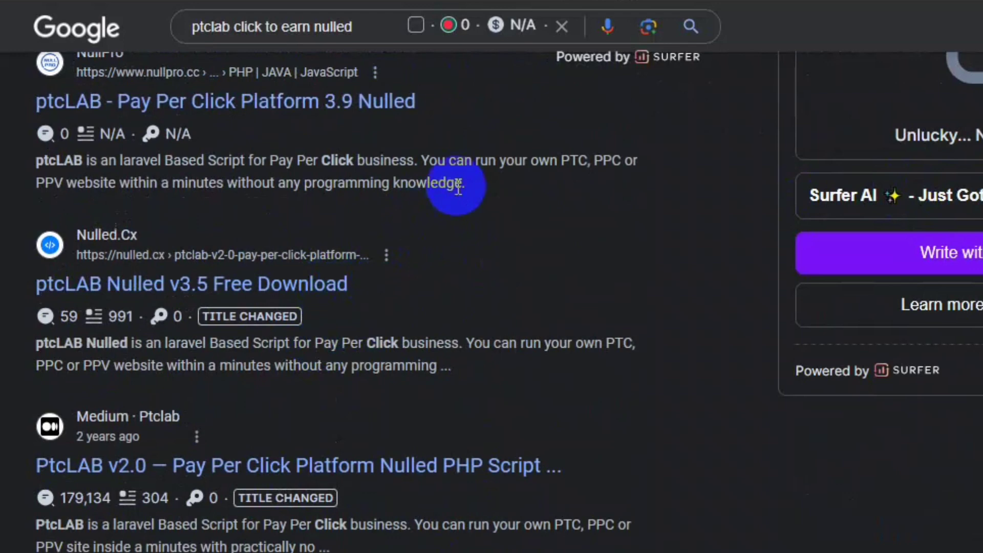
pyautogui.scroll(-8, 458, 187)
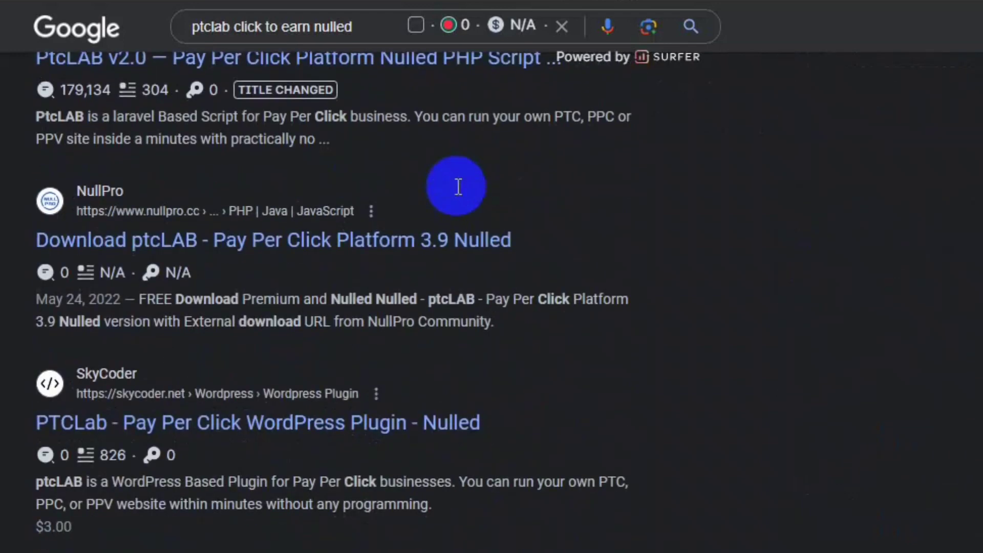
# - Clear the search box query and dismiss the recent searches list
pyautogui.click(562, 26)
pyautogui.press('Escape')
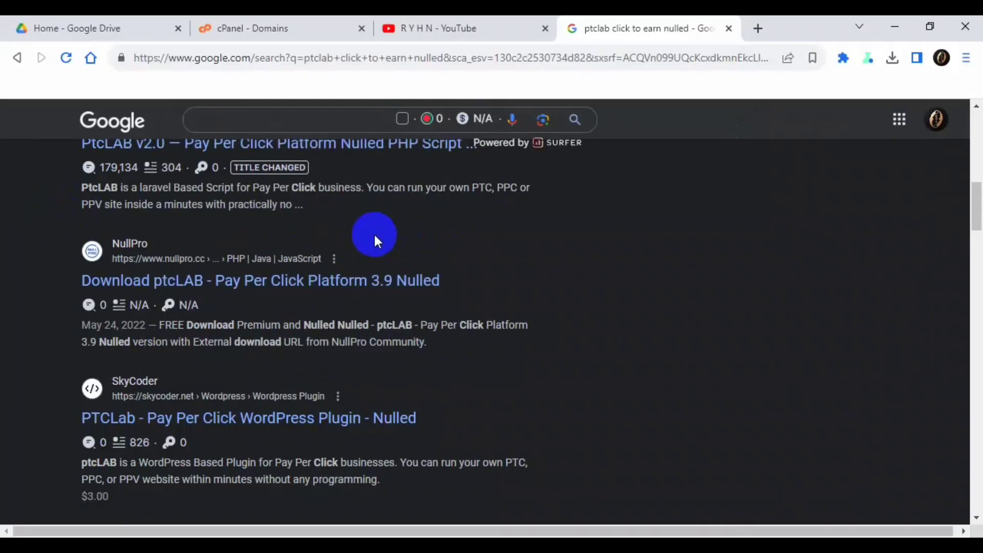
pyautogui.scroll(10, 381, 238)
# - On the YouTube channel tab, scroll through the channel's Community posts
pyautogui.click(430, 26)
pyautogui.scroll(-3, 490, 332)
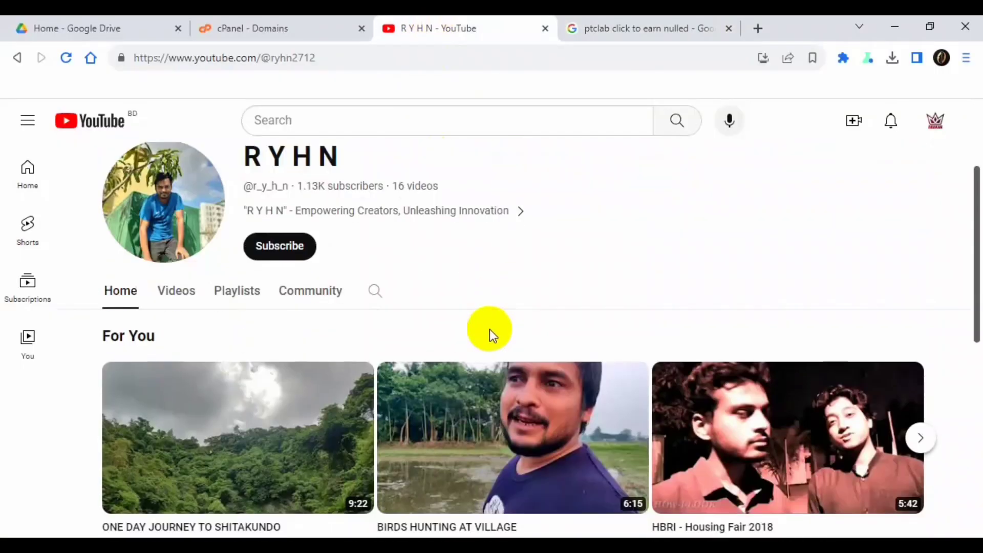
pyautogui.scroll(3, 490, 320)
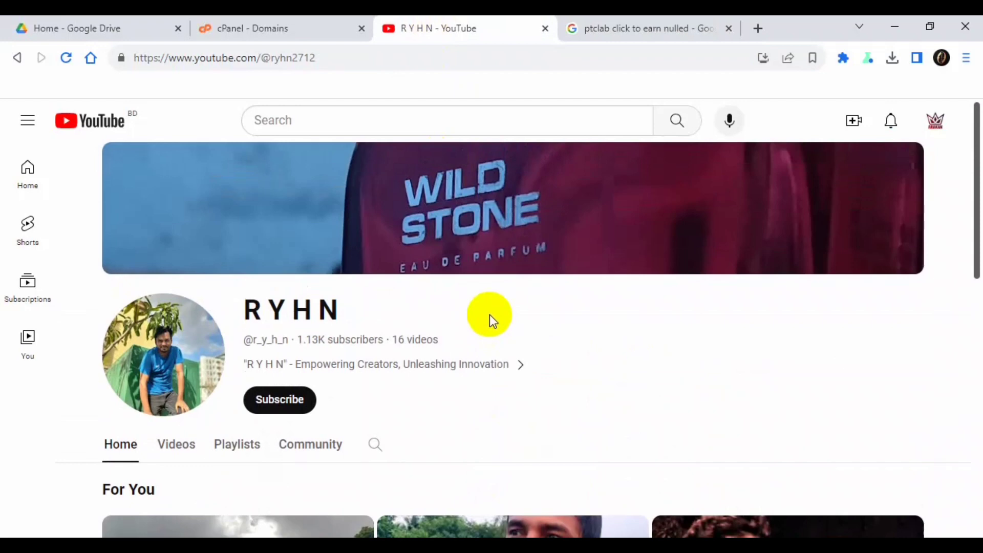
pyautogui.click(313, 444)
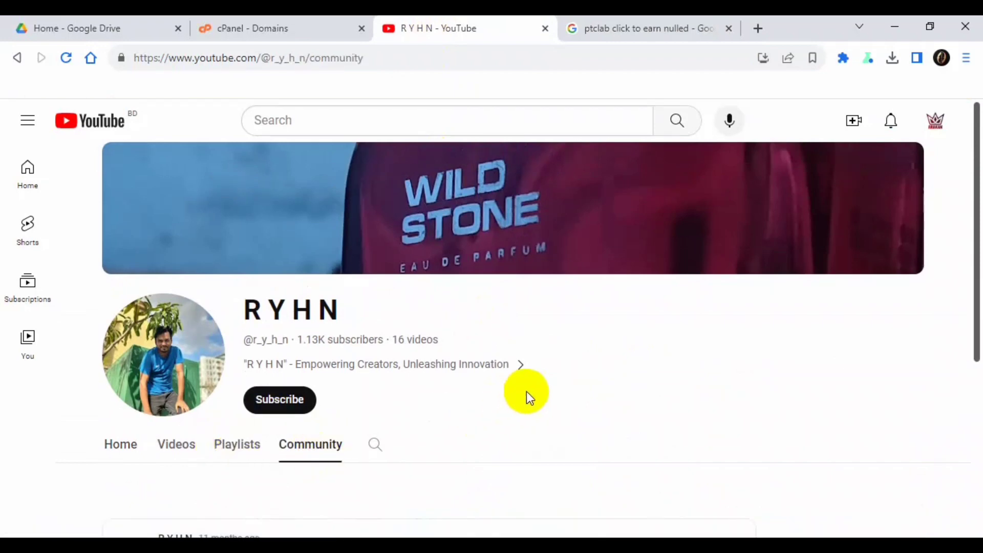
pyautogui.scroll(-5, 527, 393)
pyautogui.scroll(5, 292, 336)
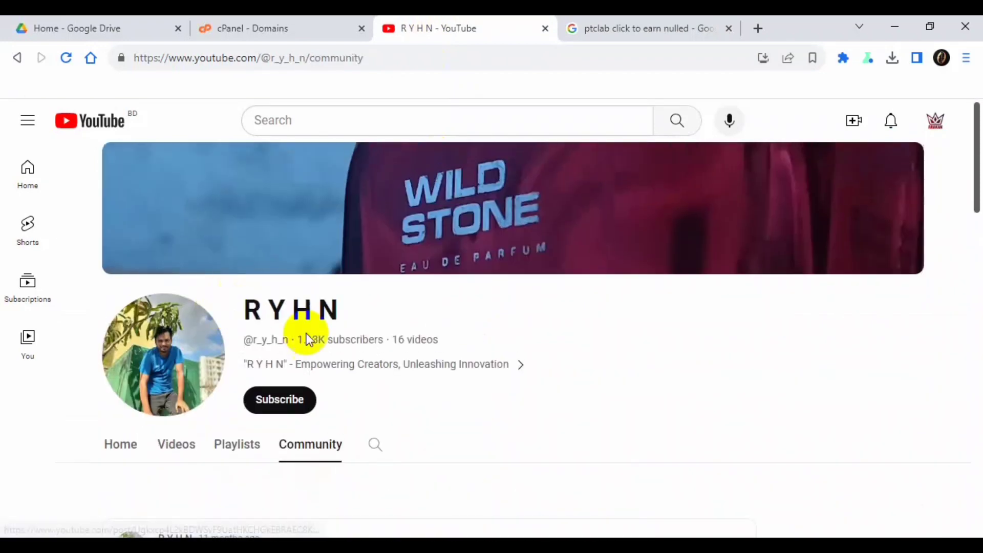
pyautogui.scroll(-5, 493, 389)
pyautogui.scroll(-10, 476, 371)
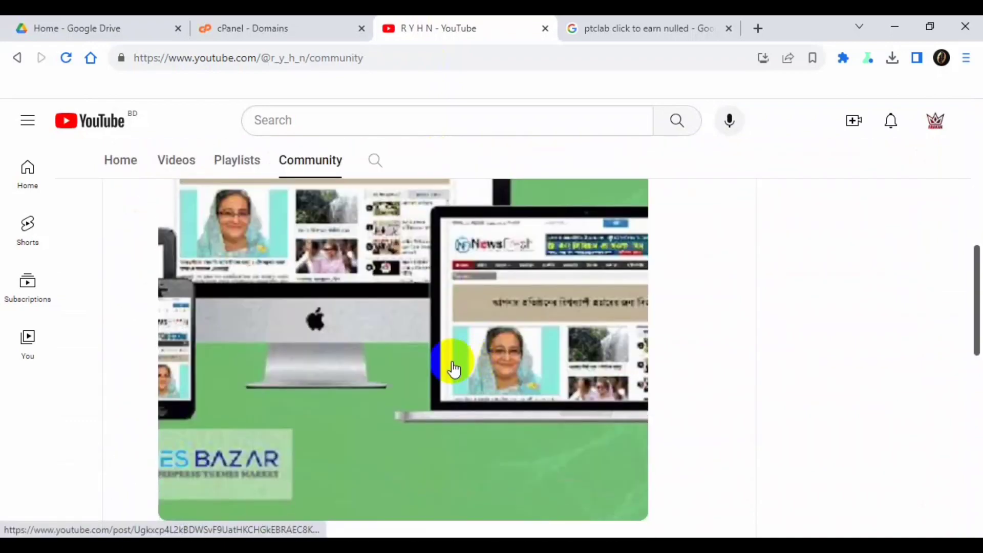
pyautogui.scroll(5, 402, 364)
pyautogui.scroll(9, 397, 361)
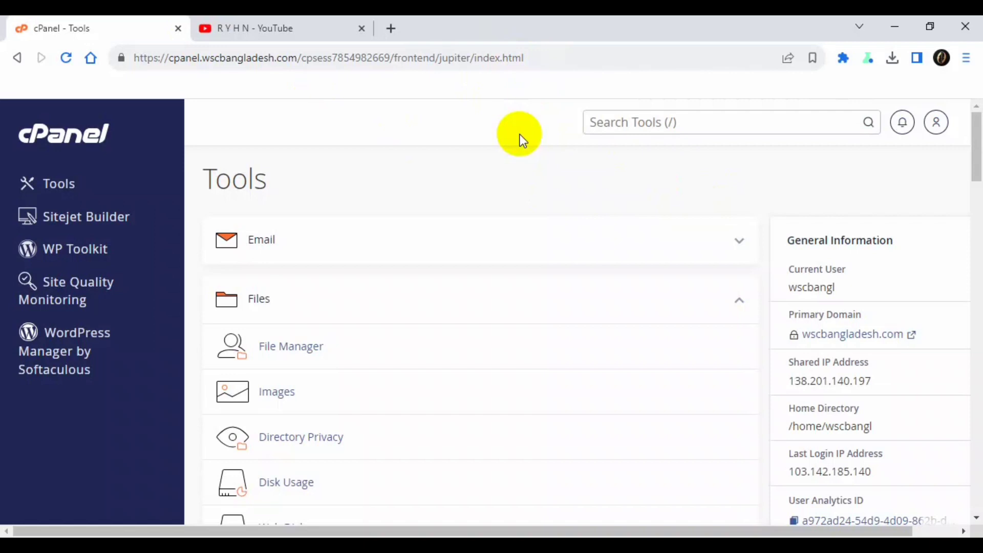
# - Search cPanel tools for 'do' and open the Domains page
pyautogui.click(640, 123)
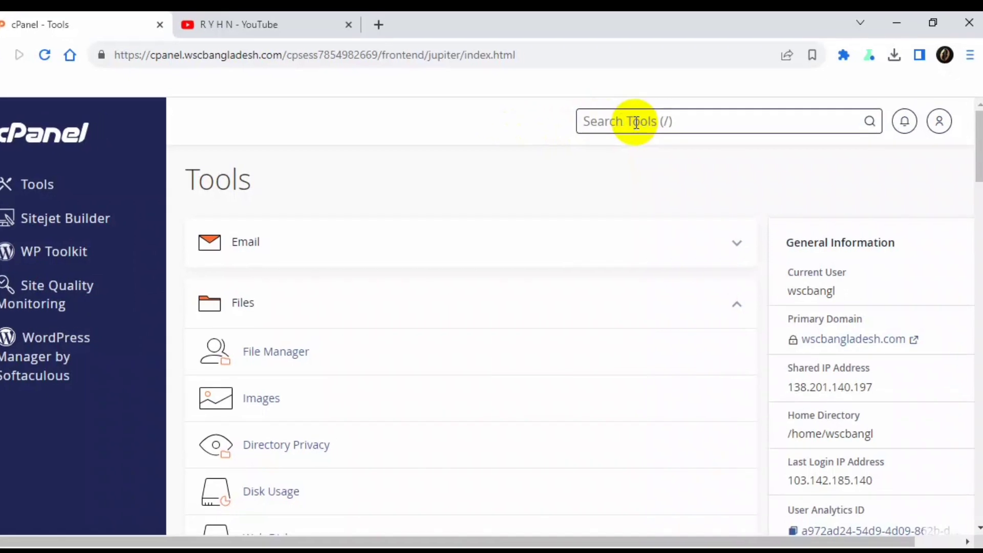
pyautogui.write('dow')
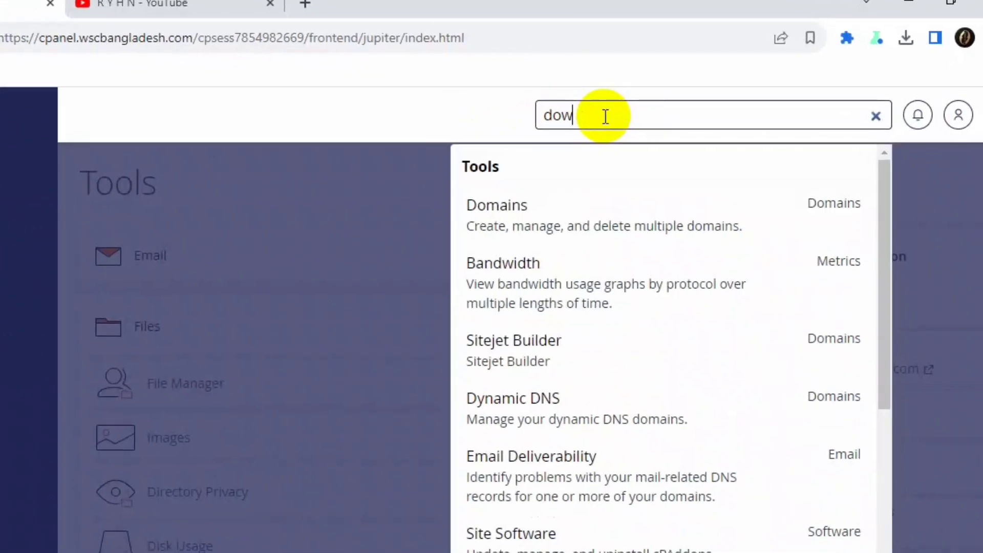
pyautogui.press('BackSpace')
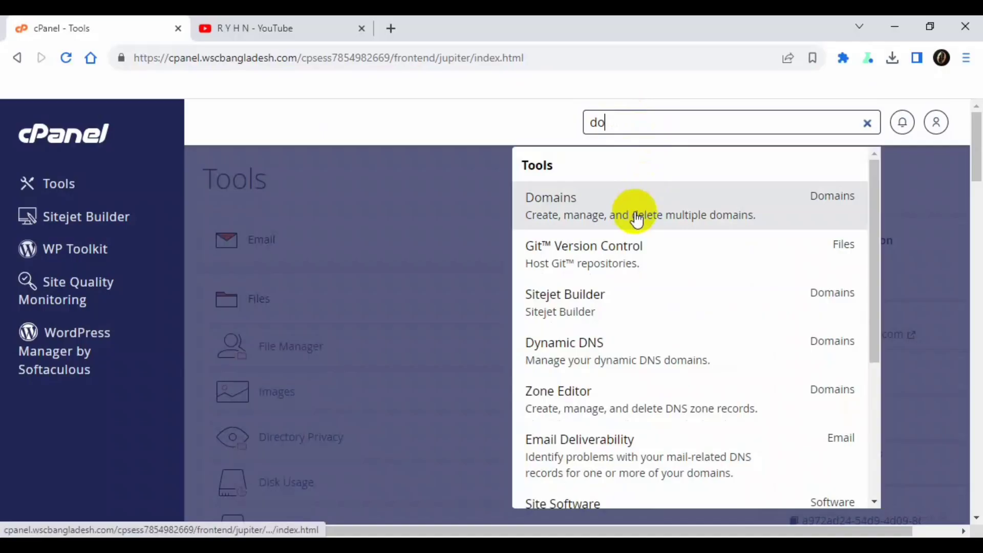
pyautogui.click(535, 242)
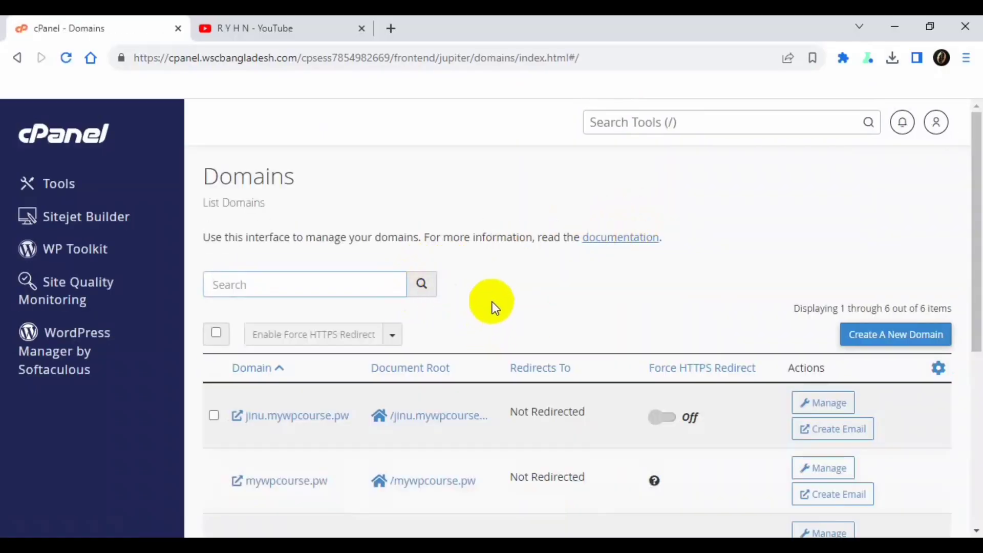
# - Create ptc2.wscbangladesh.com with Share document root unchecked, then dismiss the success notice
pyautogui.click(885, 339)
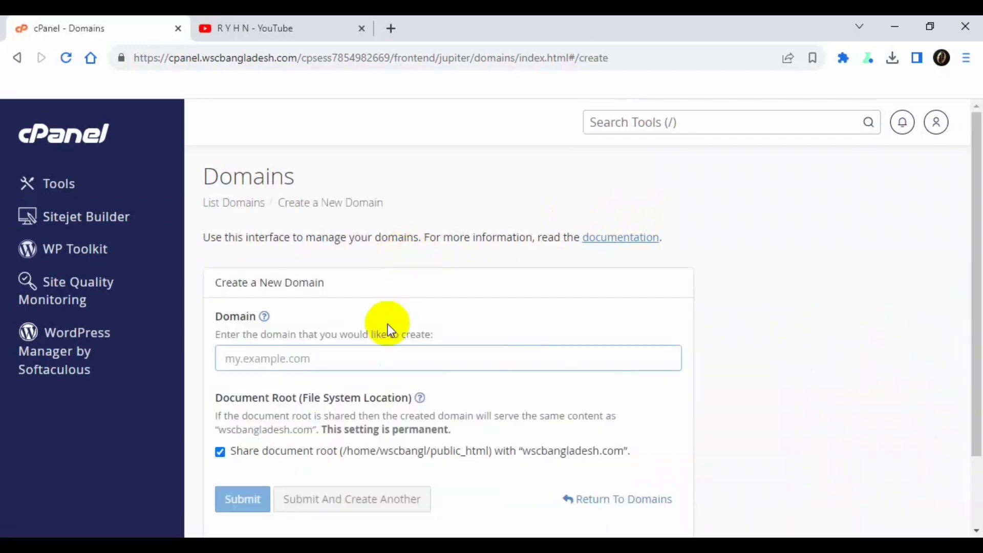
pyautogui.click(266, 462)
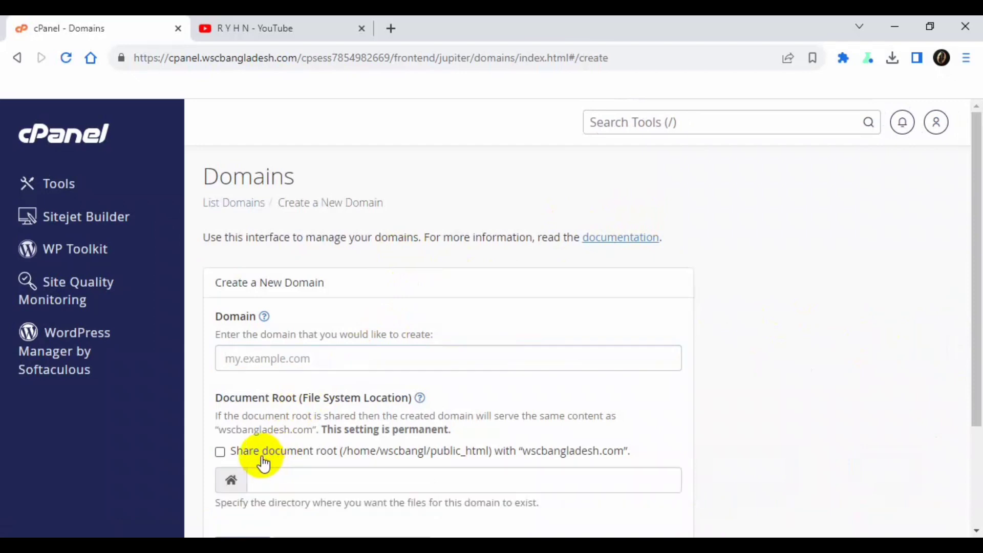
pyautogui.click(277, 354)
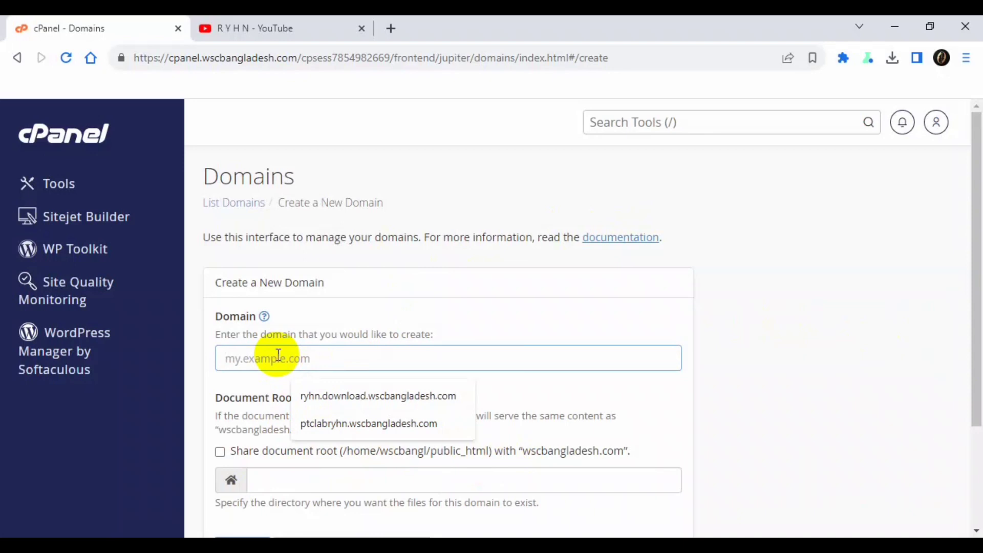
pyautogui.write('ptc')
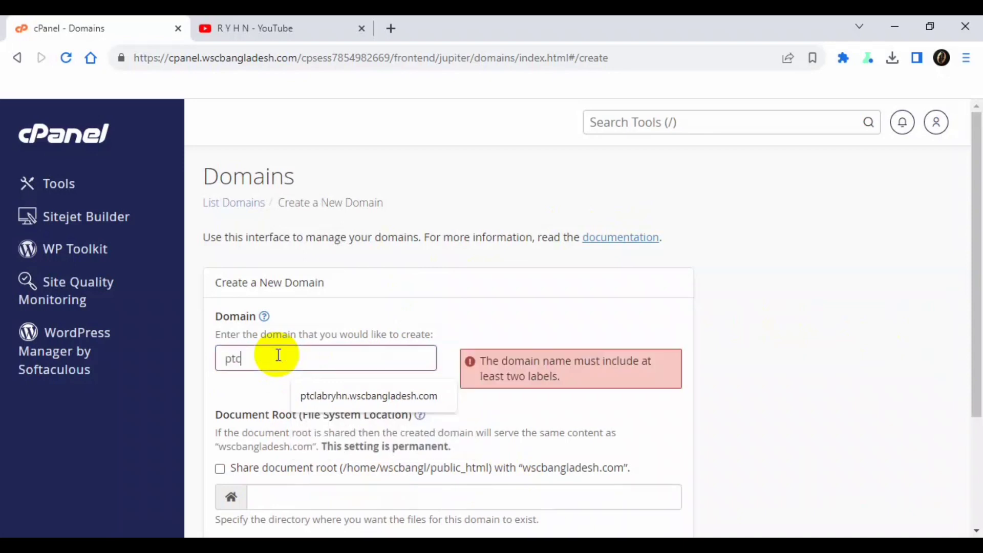
pyautogui.write('2')
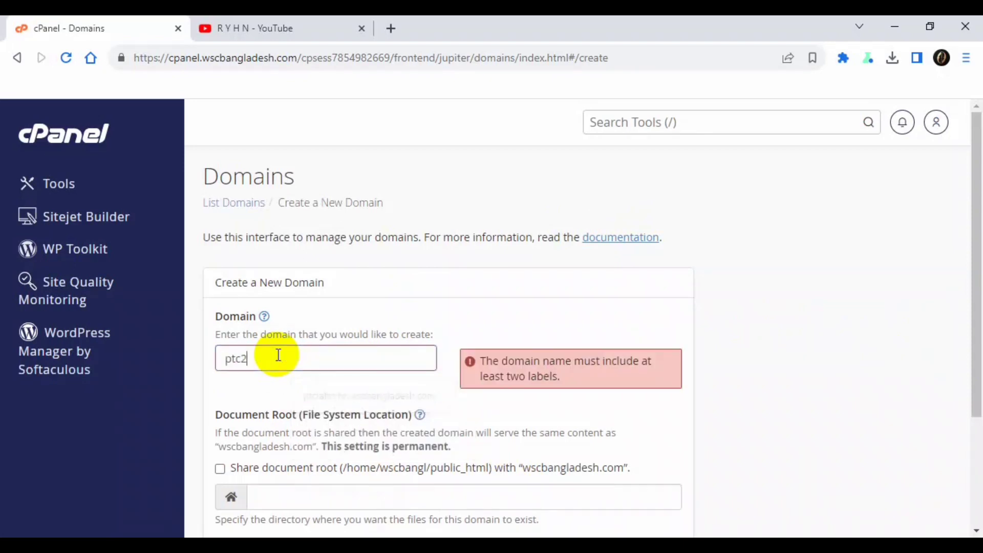
pyautogui.write('.')
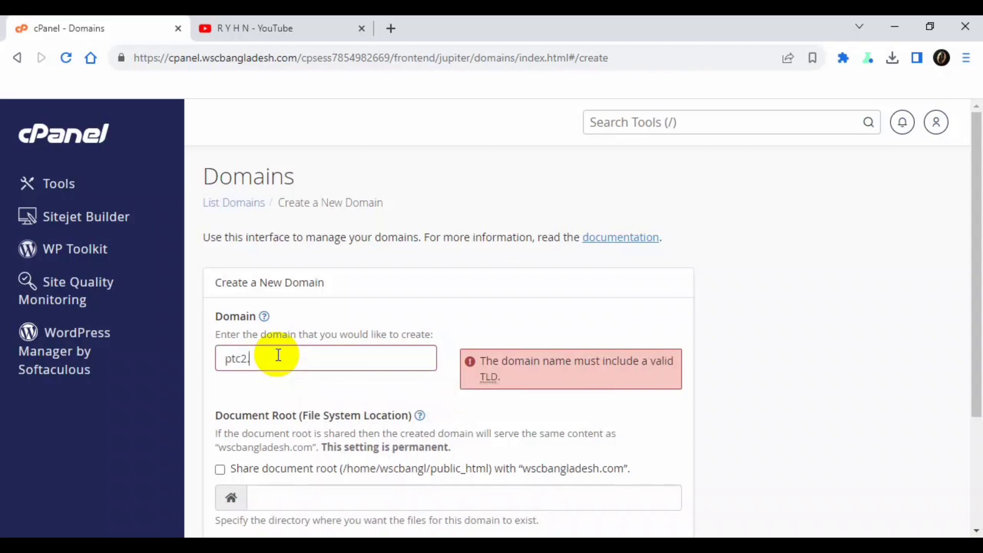
pyautogui.write('wsc')
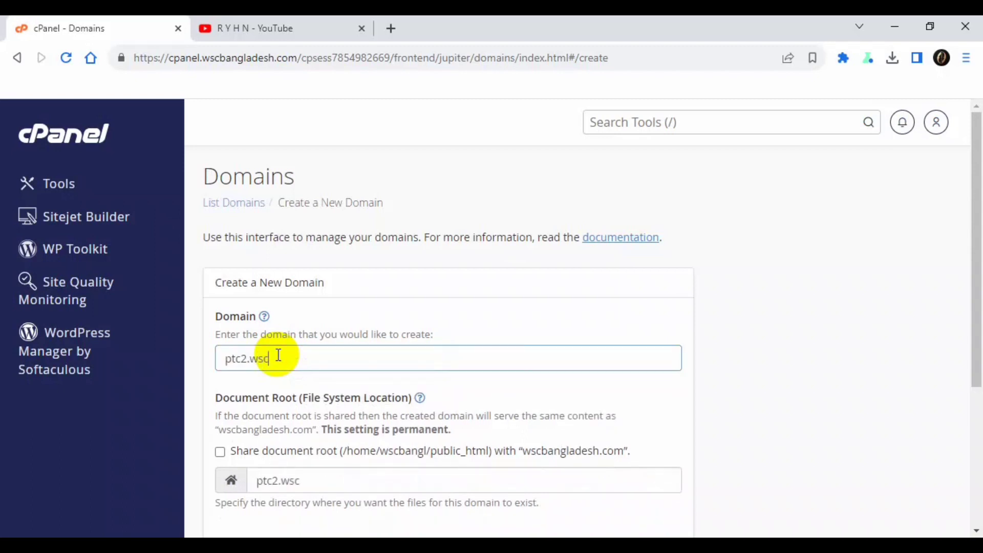
pyautogui.write('bangladesh.com')
pyautogui.scroll(-3, 362, 378)
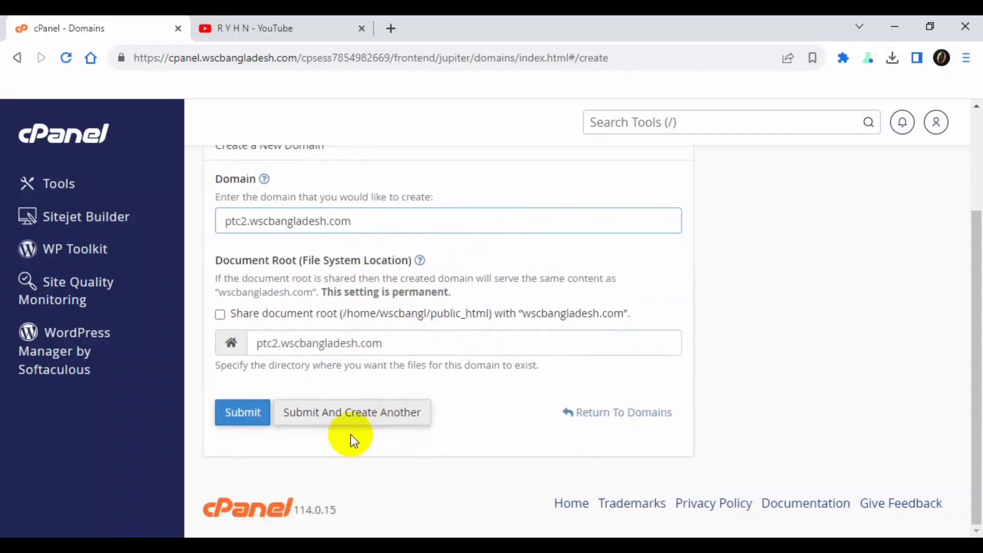
pyautogui.click(237, 416)
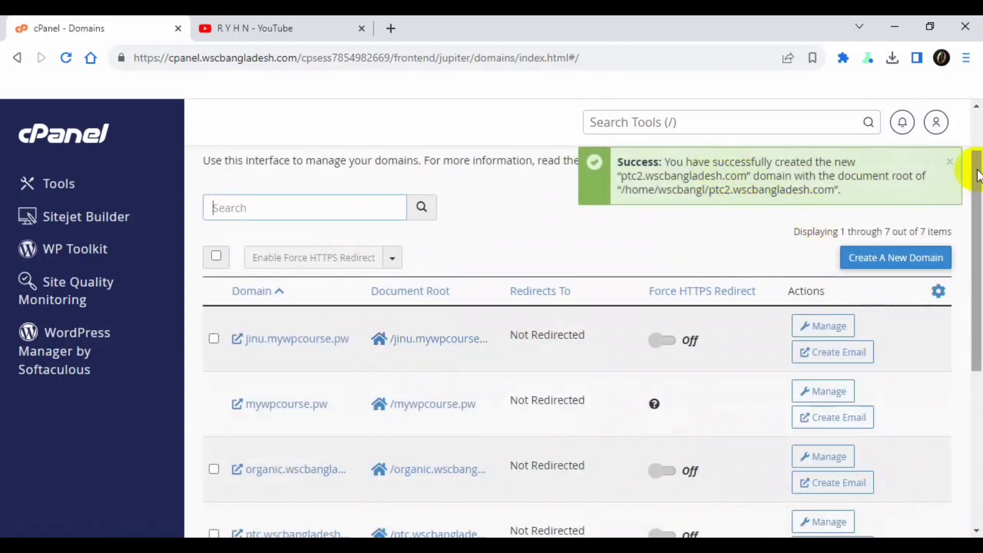
pyautogui.click(949, 162)
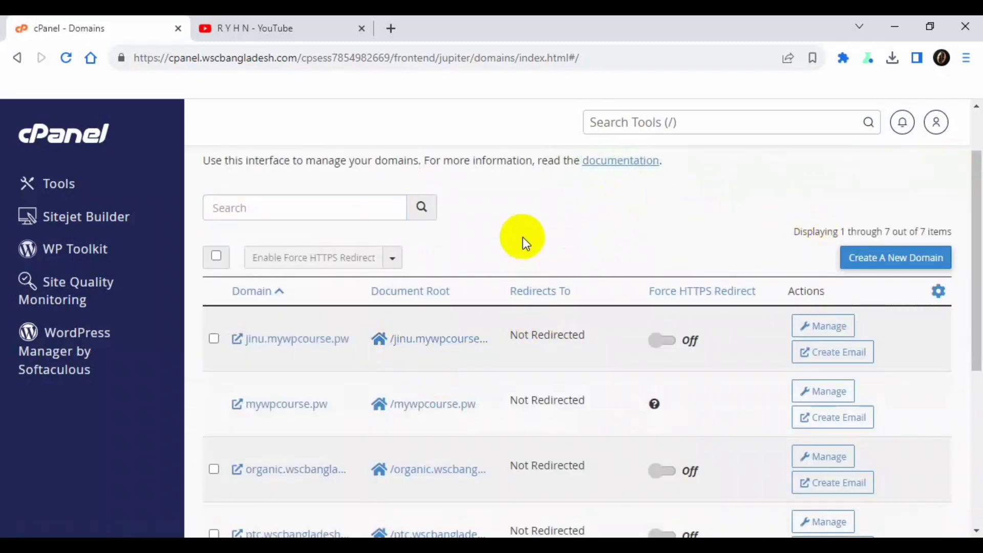
pyautogui.scroll(-1, 524, 237)
pyautogui.scroll(-4, 440, 351)
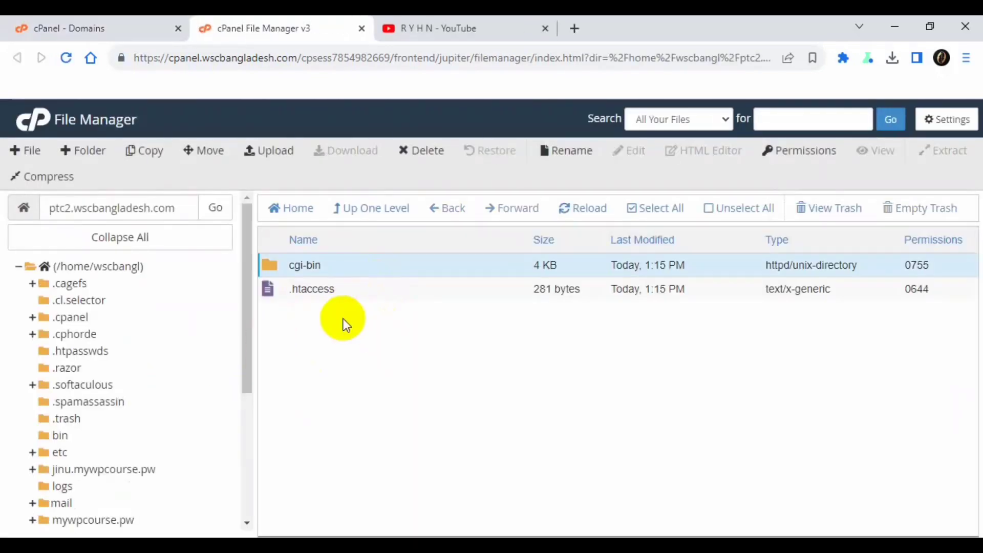
# - Permanently delete cgi-bin and .htaccess, skipping the trash
pyautogui.click(372, 291)
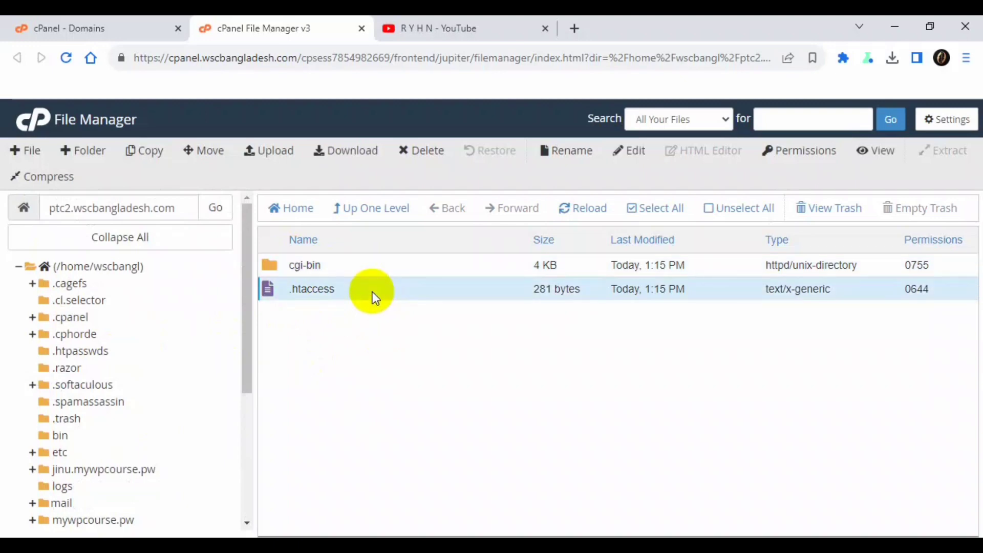
pyautogui.keyDown('ctrl'); pyautogui.click(370, 266); pyautogui.keyUp('ctrl')
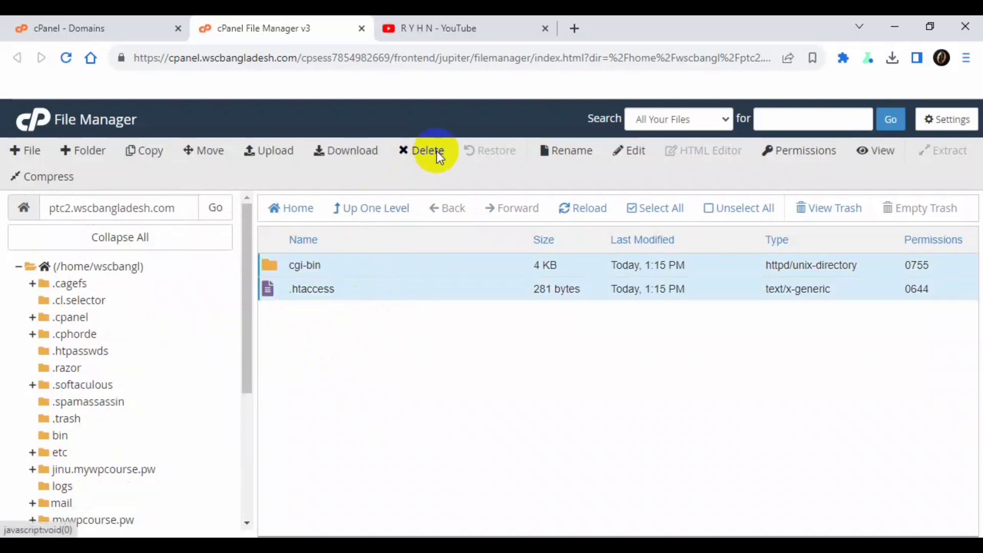
pyautogui.click(422, 150)
pyautogui.click(454, 330)
pyautogui.click(626, 372)
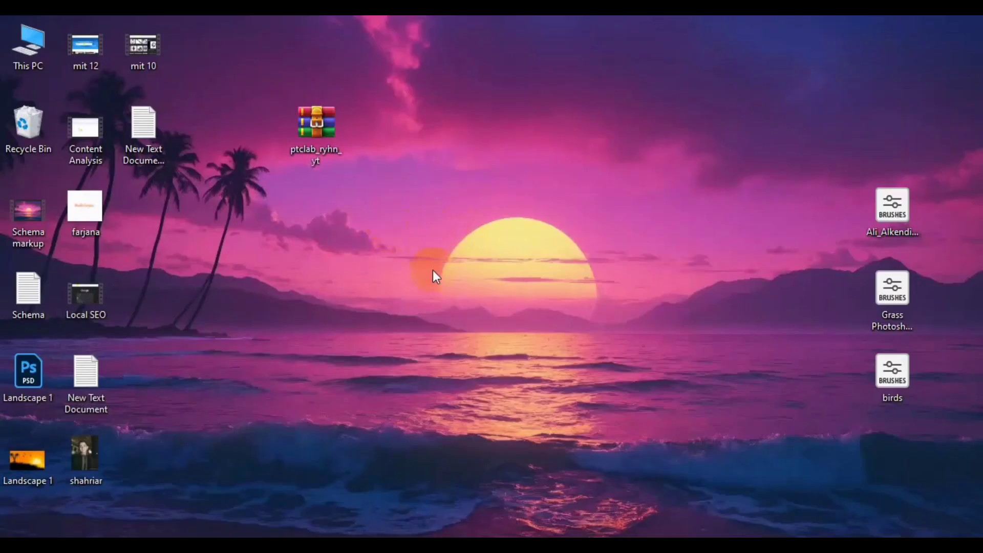
# - Move the ptclab_ryhn_yt archive on the desktop, then return to the emptied File Manager folder
pyautogui.moveTo(312, 134); pyautogui.dragTo(253, 97)
pyautogui.click(339, 189)
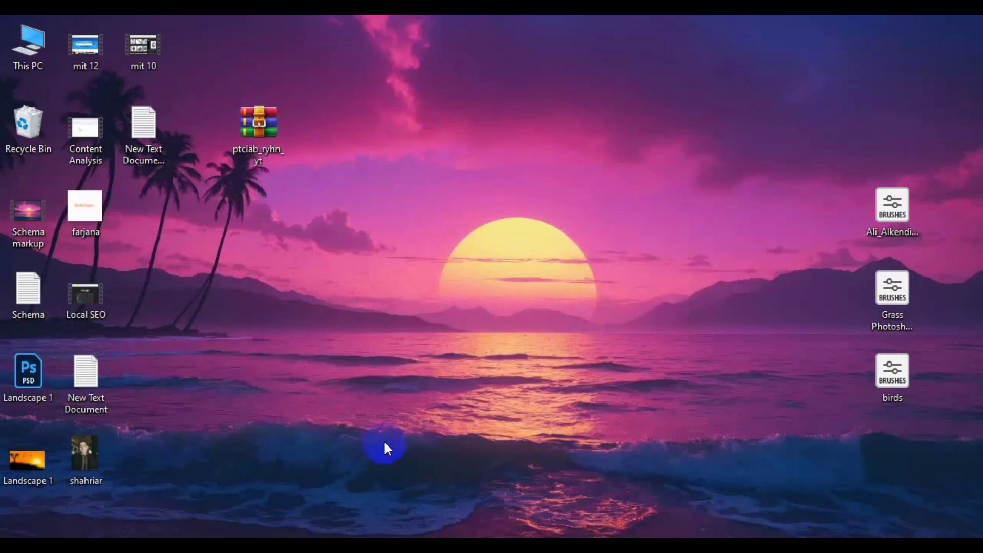
pyautogui.click(92, 526)
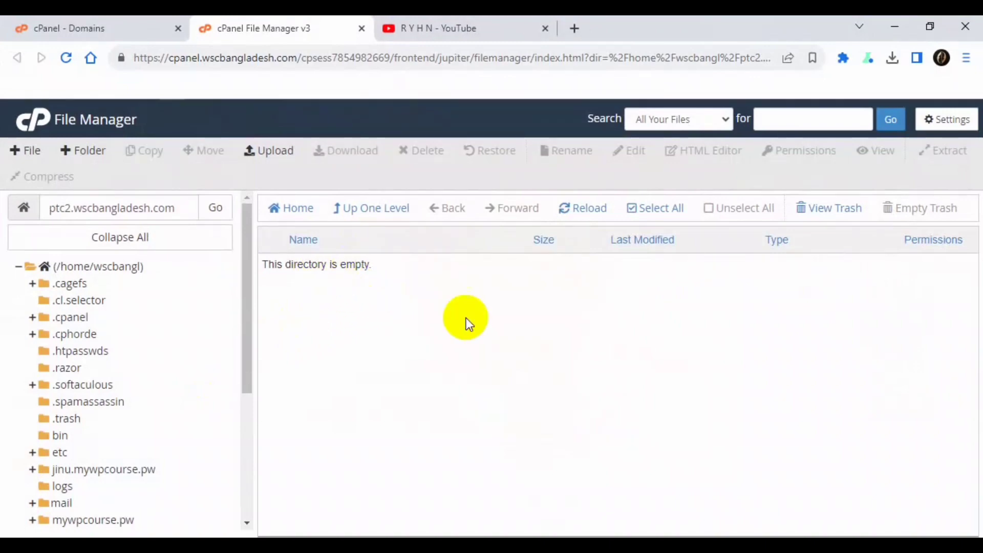
# - Upload ptclab_ryhn_yt.zip from the Desktop into the ptc2 folder and go back to its listing
pyautogui.click(266, 155)
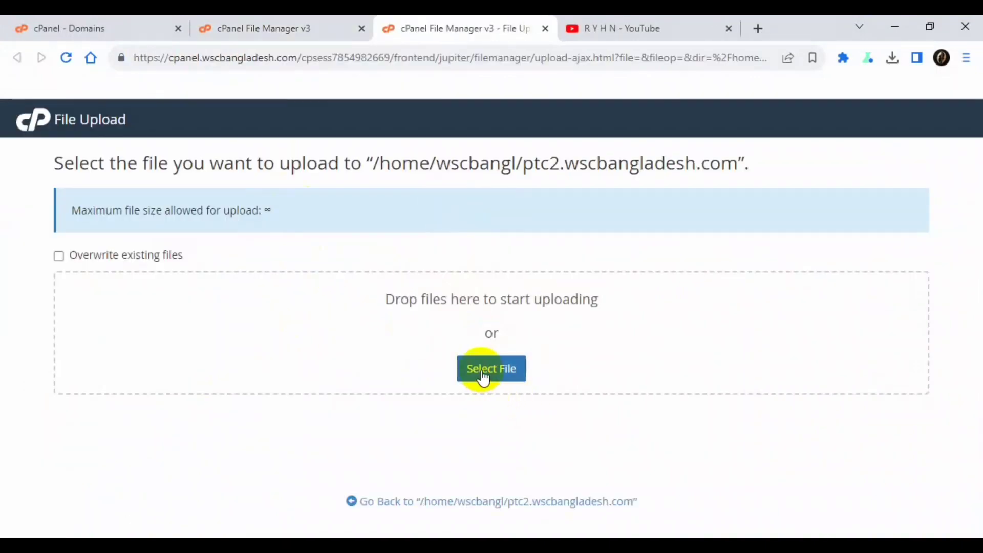
pyautogui.click(482, 373)
pyautogui.click(55, 113)
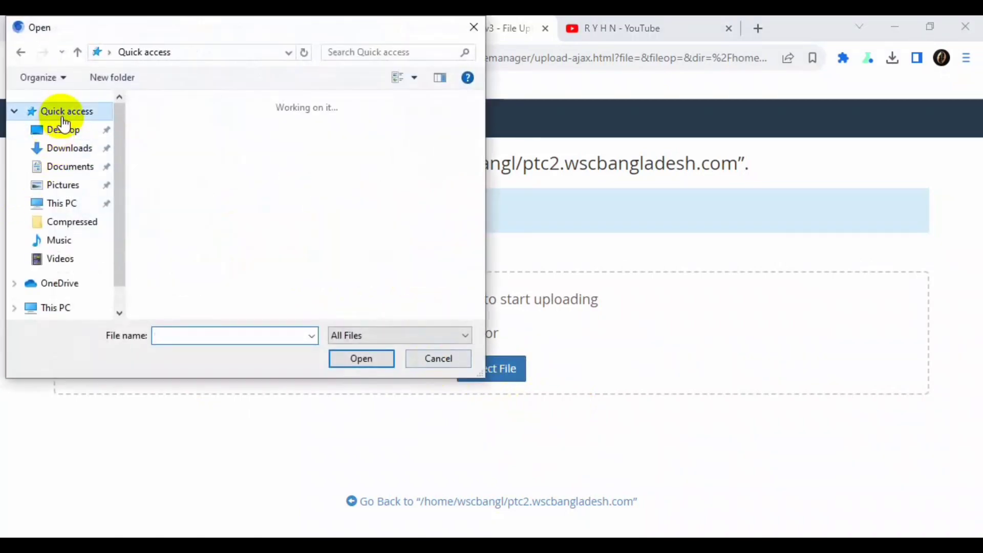
pyautogui.click(67, 131)
pyautogui.scroll(-3, 276, 251)
pyautogui.doubleClick(193, 261)
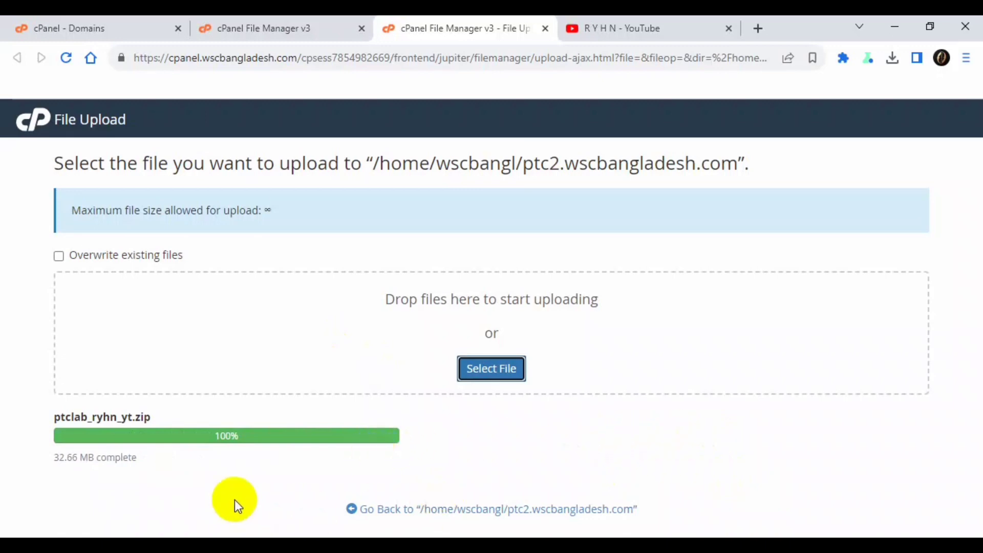
pyautogui.click(454, 511)
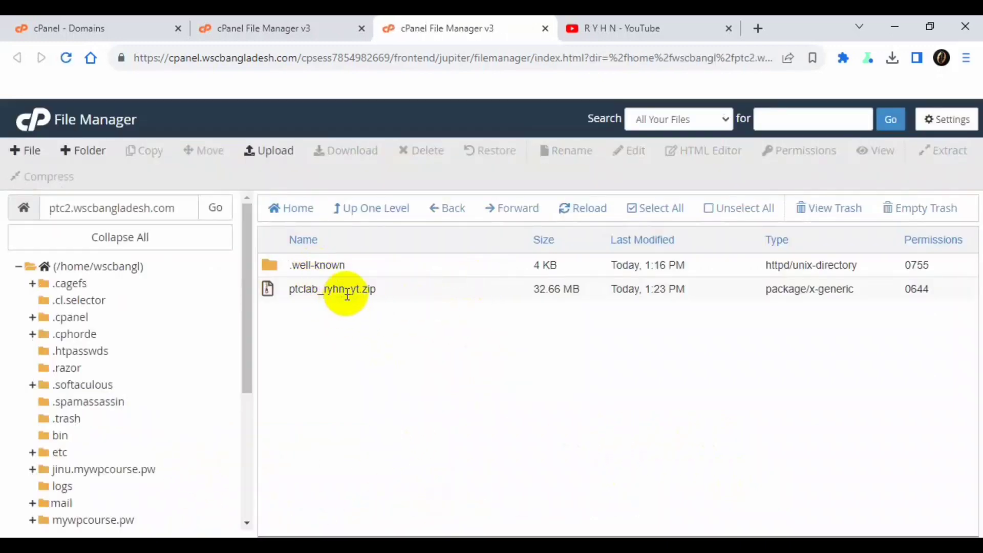
# - Extract ptclab_ryhn_yt.zip into the ptc2.wscbangladesh.com folder
pyautogui.click(342, 295)
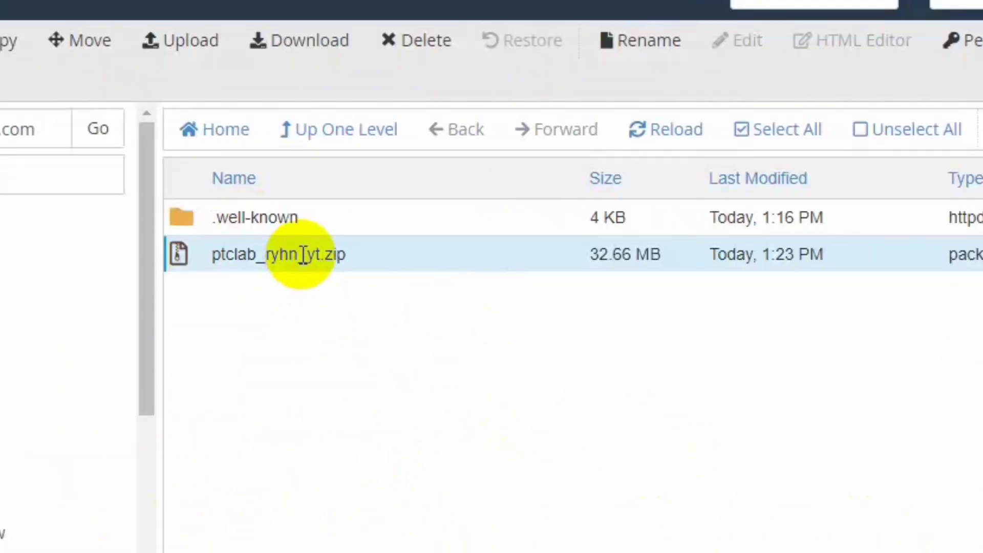
pyautogui.rightClick(302, 254)
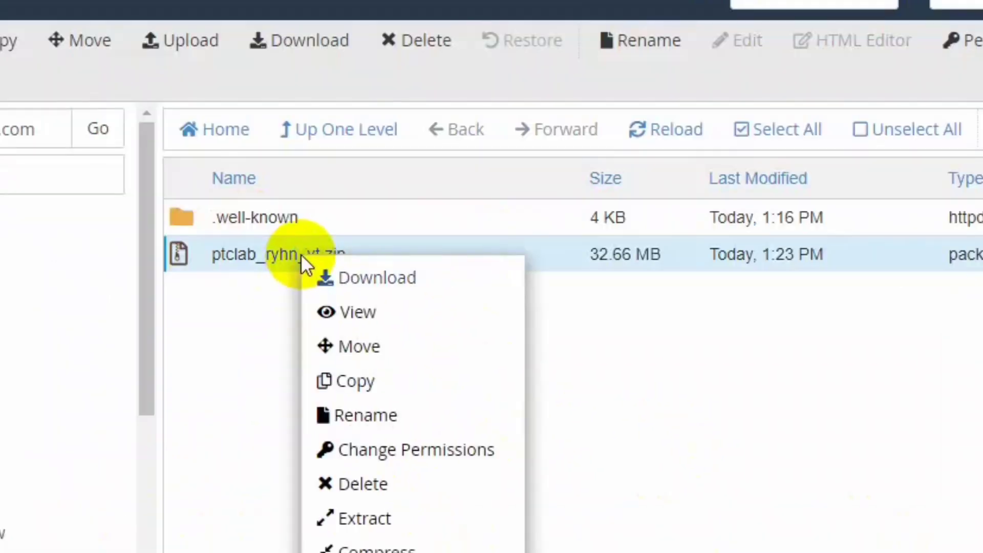
pyautogui.click(391, 521)
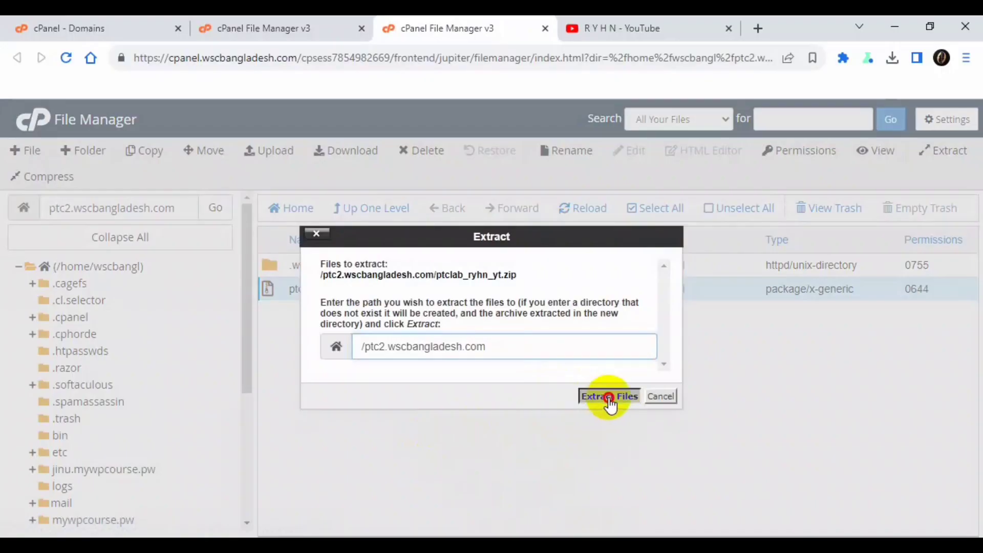
pyautogui.click(676, 427)
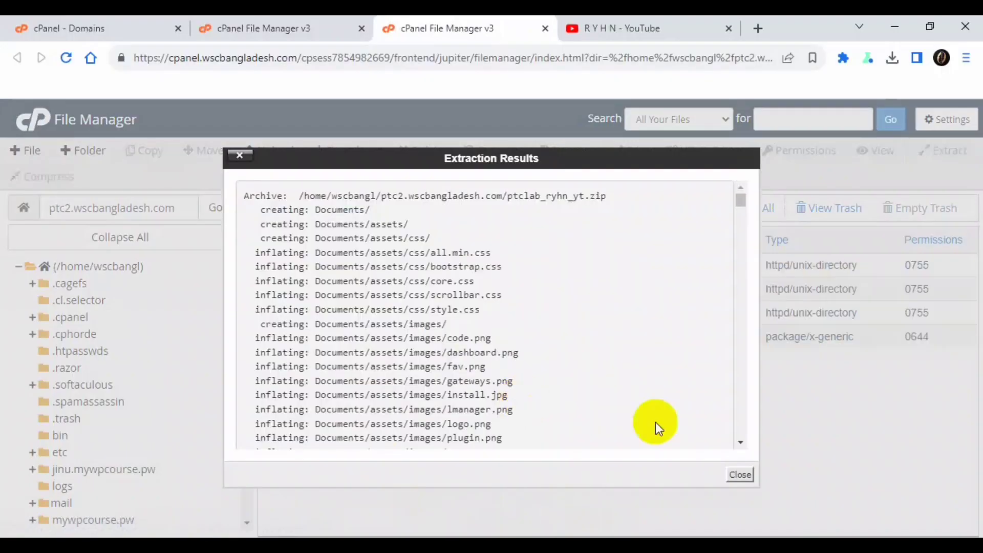
pyautogui.click(740, 474)
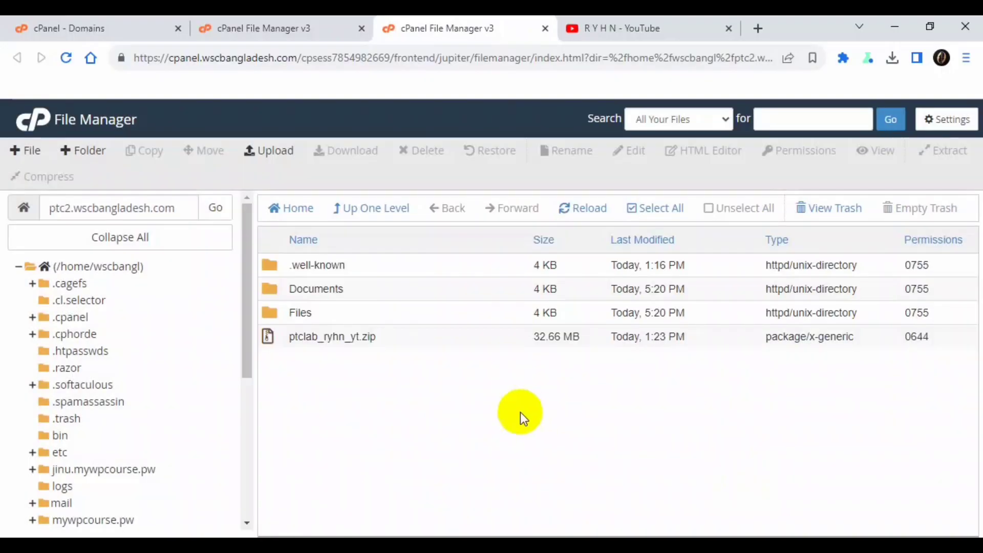
# - Permanently delete the ptclab_ryhn_yt.zip archive, skipping the trash
pyautogui.click(368, 344)
pyautogui.rightClick(369, 346)
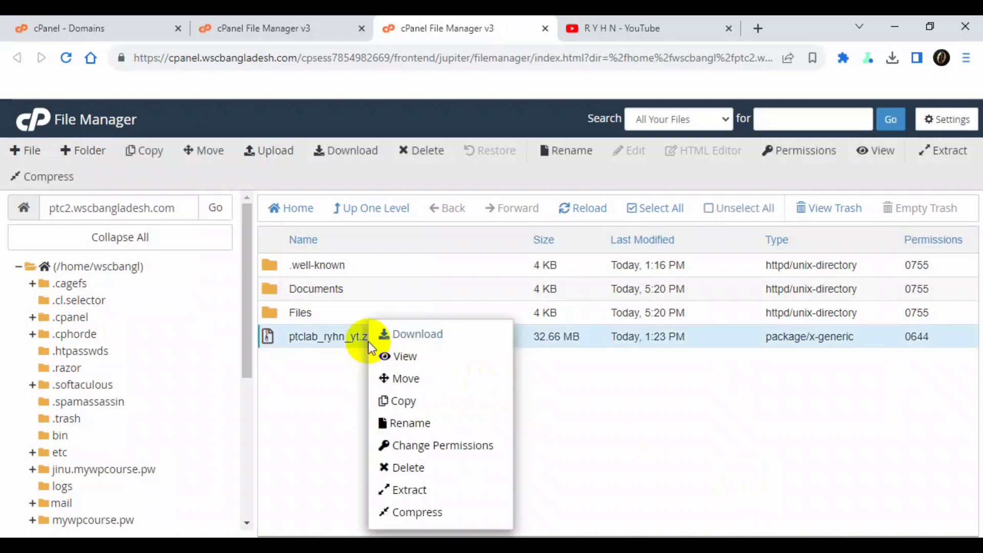
pyautogui.click(421, 467)
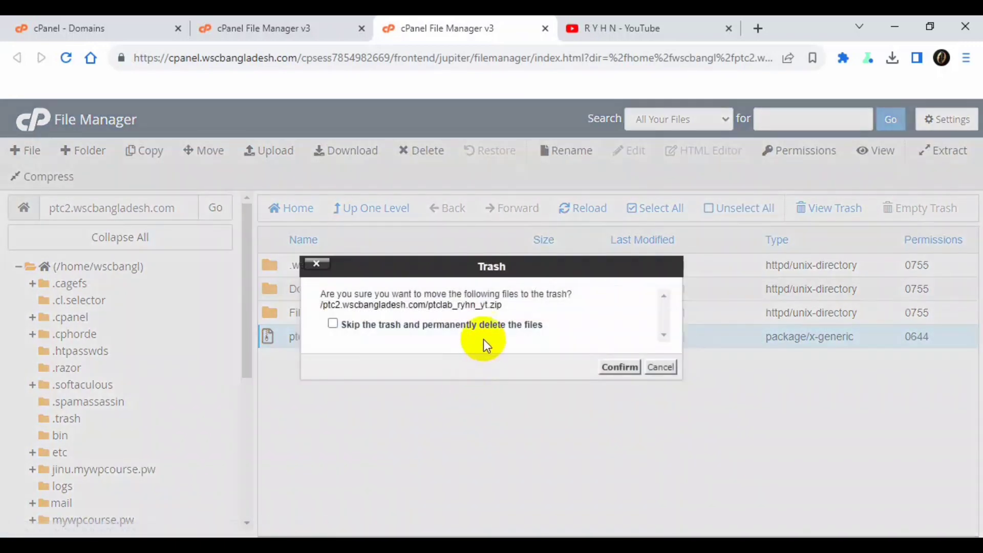
pyautogui.click(485, 333)
pyautogui.click(619, 367)
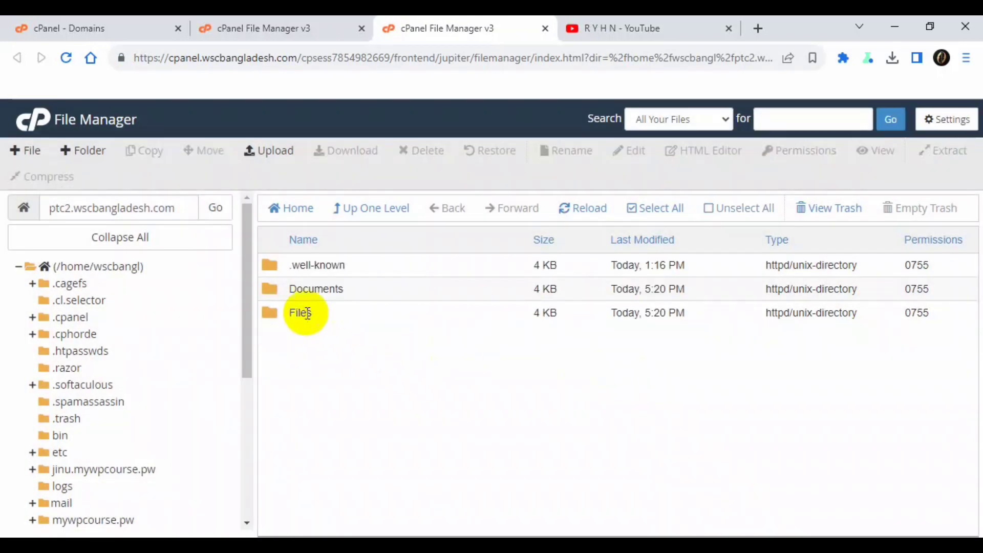
# - Permanently delete the extracted Documents folder, leaving the Files folder selected
pyautogui.click(351, 296)
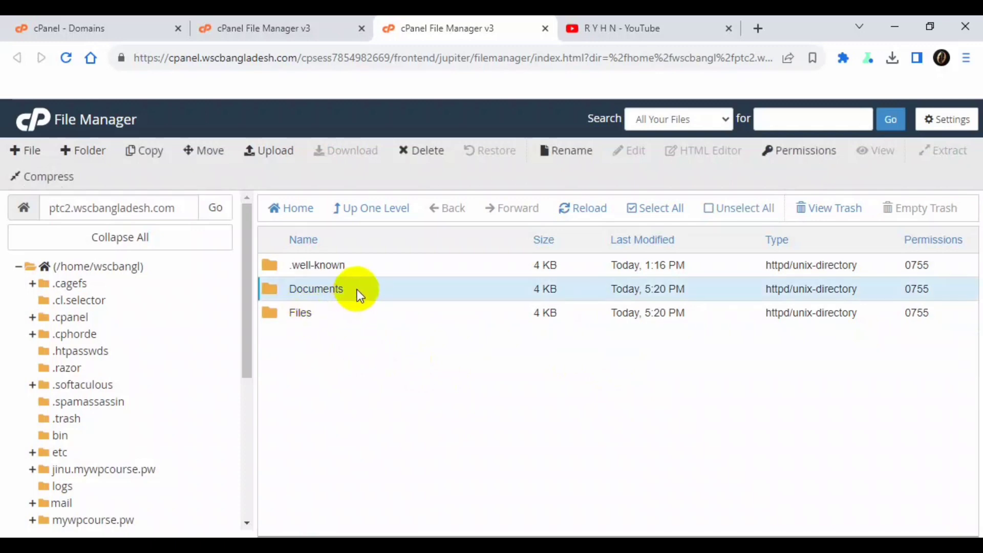
pyautogui.rightClick(358, 292)
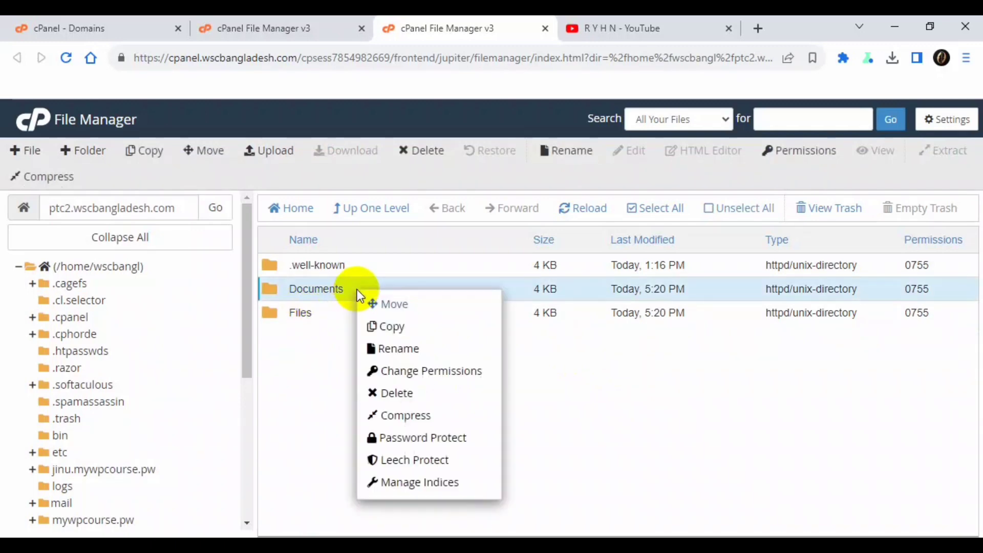
pyautogui.click(408, 393)
pyautogui.click(405, 324)
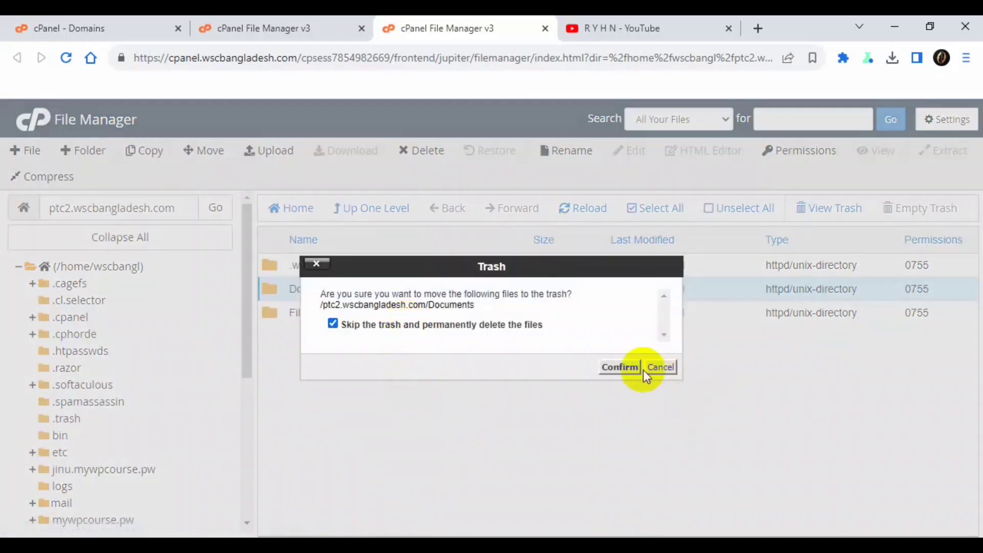
pyautogui.click(613, 370)
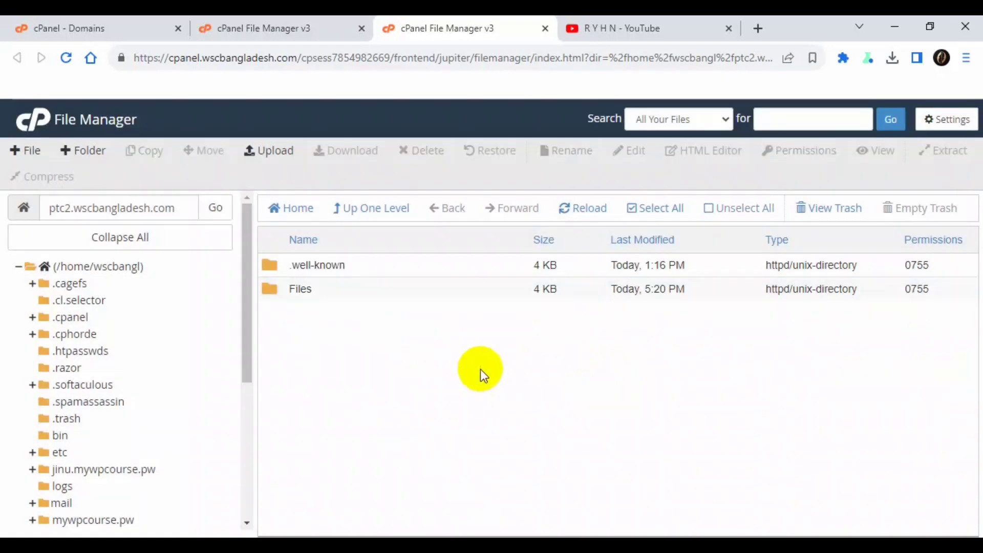
pyautogui.click(340, 293)
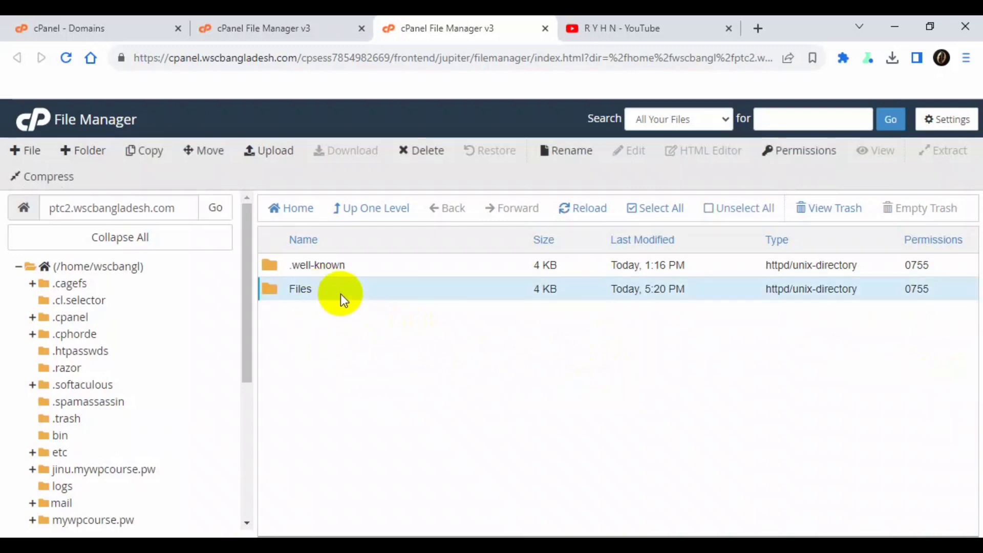
# - Move all contents of the Files folder into the /ptc2.wscbangladesh.com/ root
pyautogui.doubleClick(340, 294)
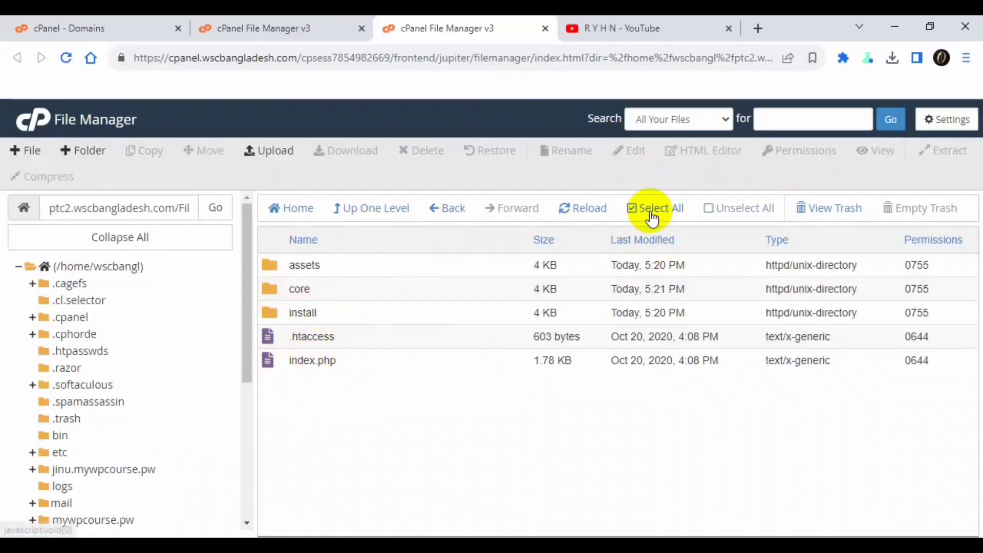
pyautogui.click(651, 217)
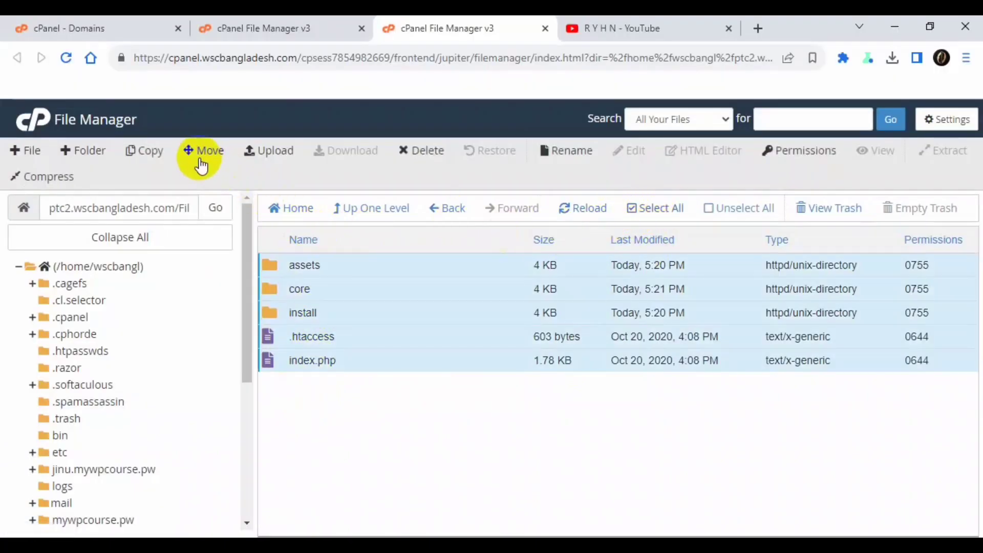
pyautogui.click(200, 156)
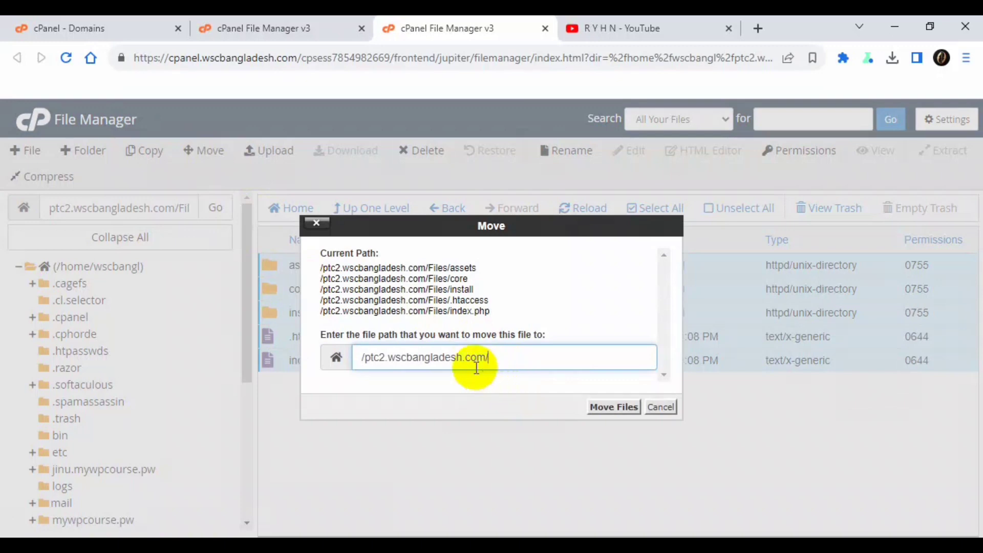
pyautogui.moveTo(511, 355); pyautogui.dragTo(353, 359)
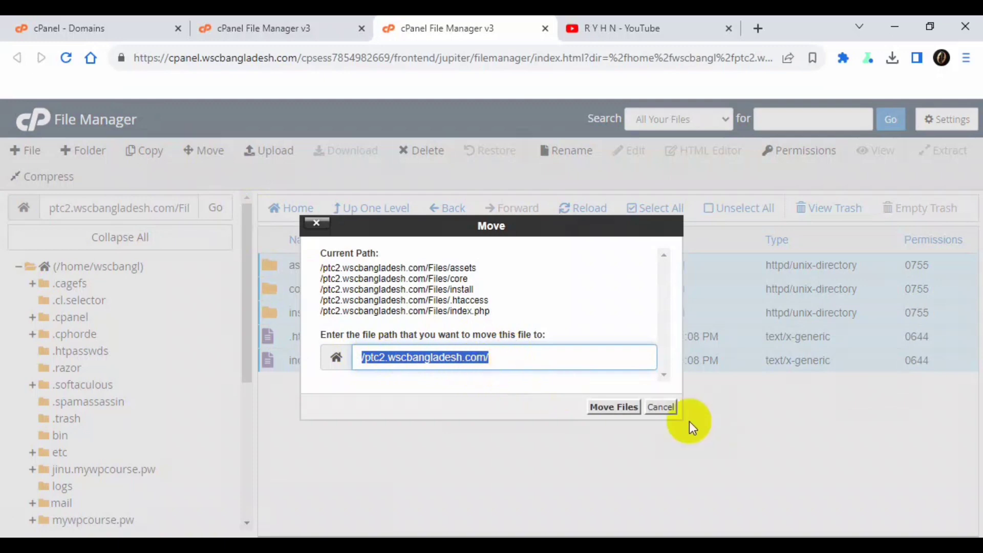
pyautogui.click(612, 406)
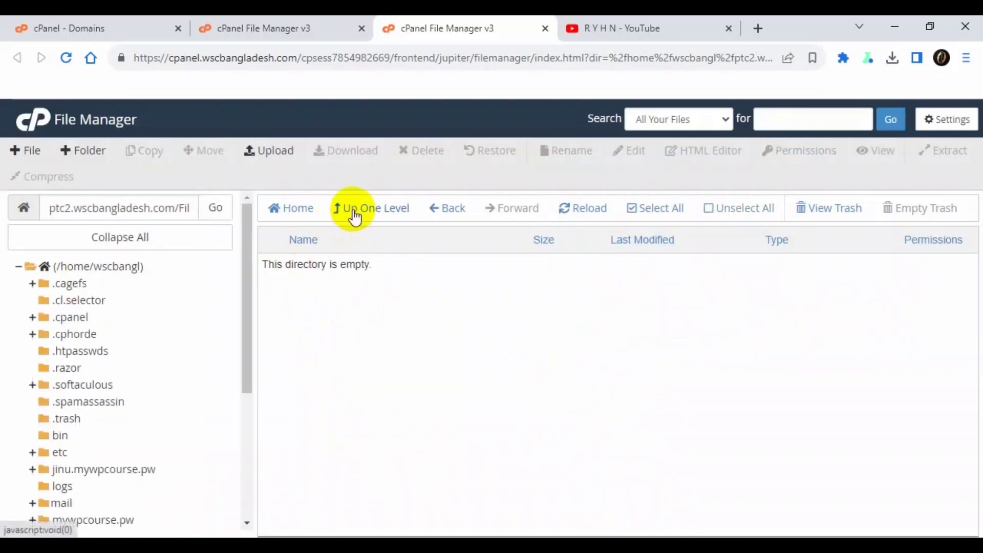
# - Permanently delete the emptied Files folder from the subdomain root, skipping the trash
pyautogui.click(353, 211)
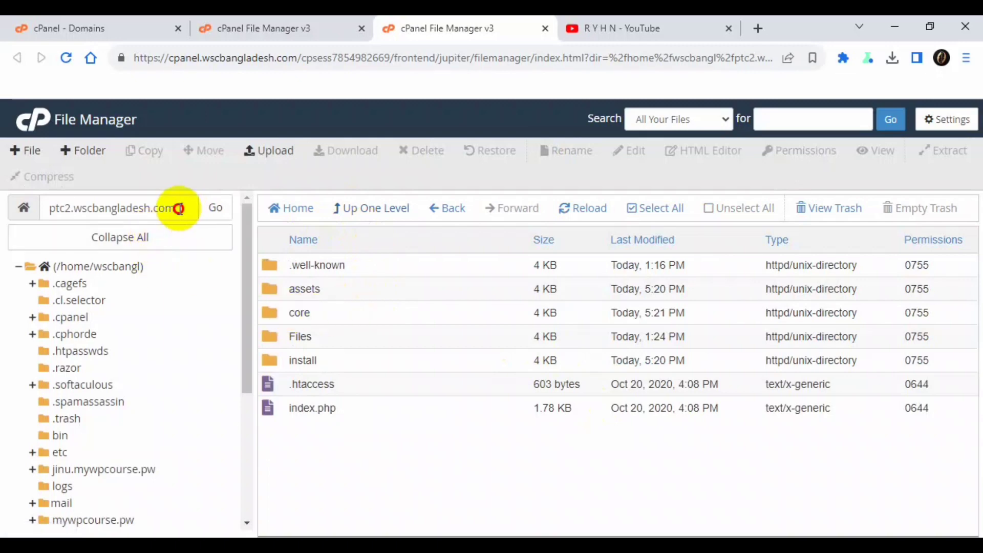
pyautogui.moveTo(174, 208); pyautogui.dragTo(31, 209)
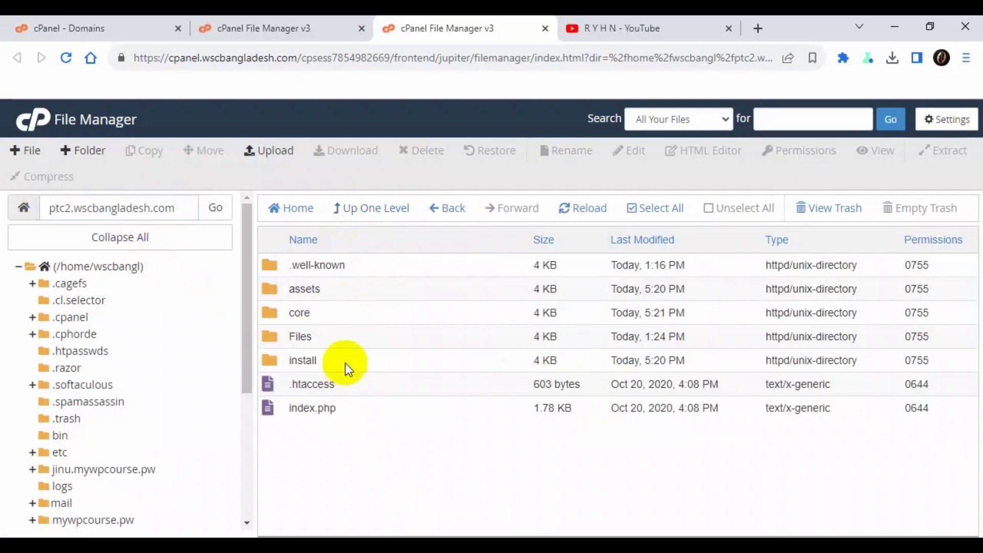
pyautogui.click(346, 333)
pyautogui.rightClick(346, 334)
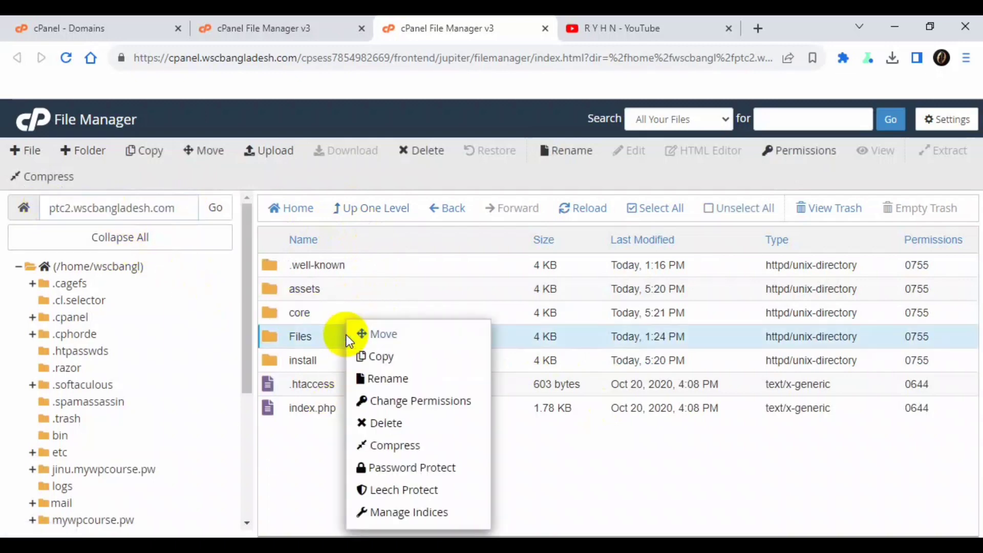
pyautogui.click(387, 422)
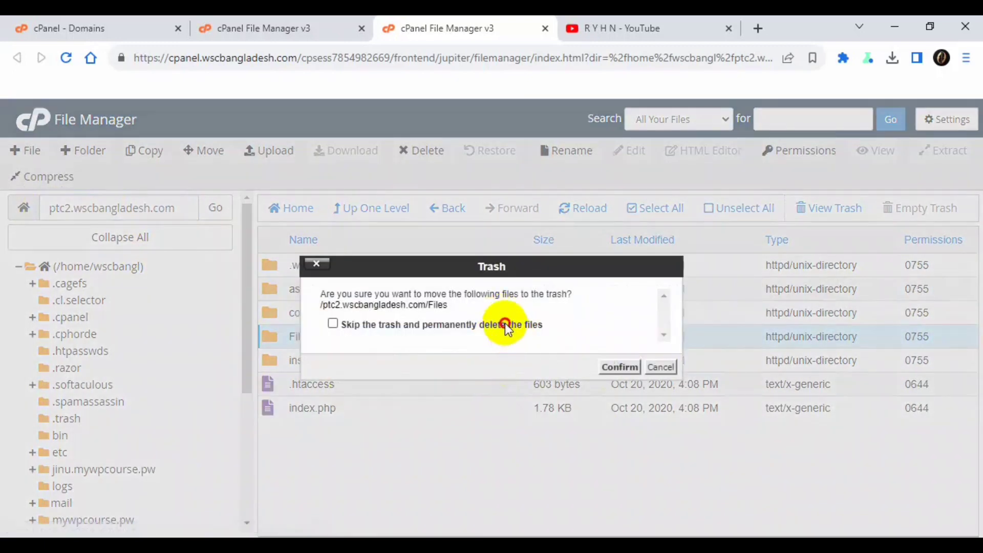
pyautogui.click(620, 367)
pyautogui.moveTo(185, 209); pyautogui.dragTo(34, 225)
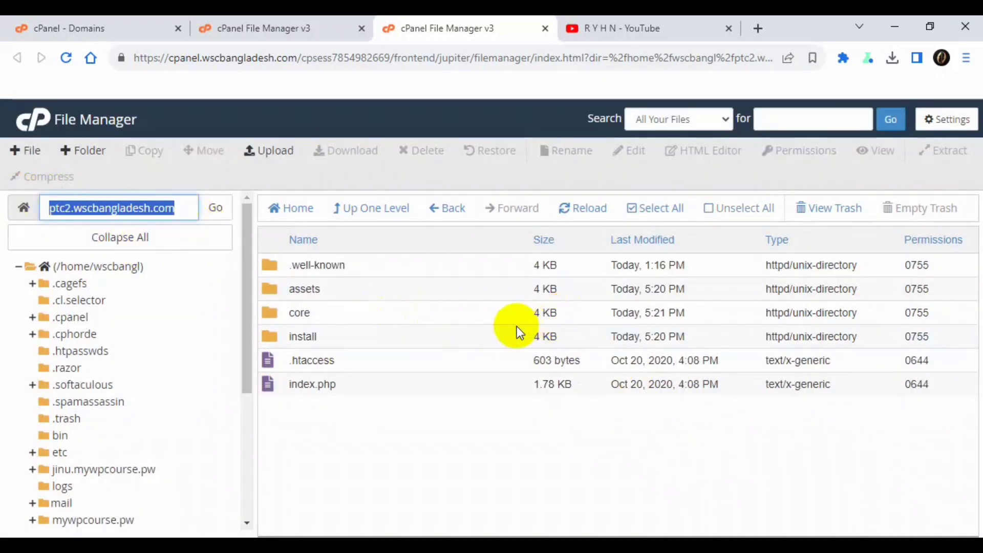
# - Open the subdomain site in a new tab, where it returns a 500 Server Error
pyautogui.click(760, 29)
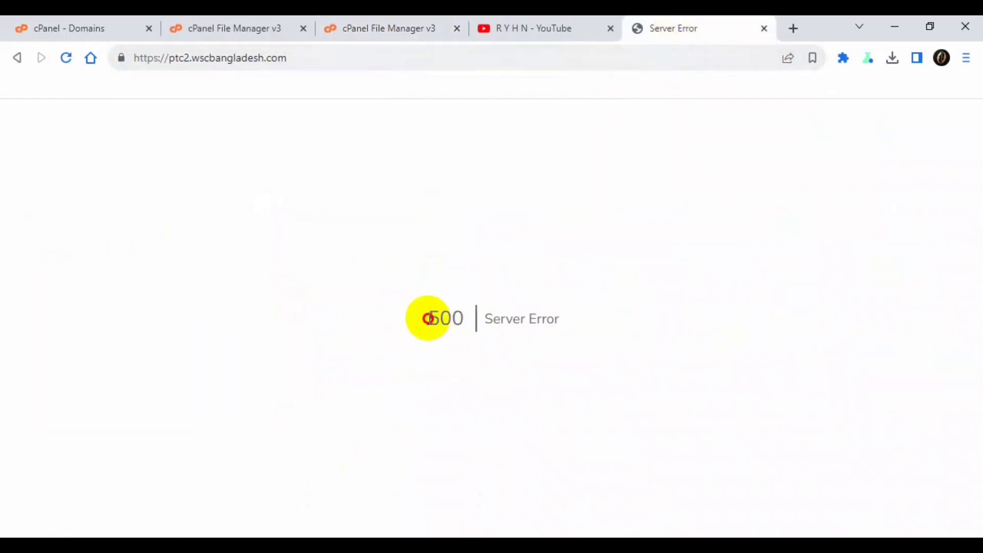
pyautogui.moveTo(465, 318); pyautogui.dragTo(625, 322)
pyautogui.click(422, 100)
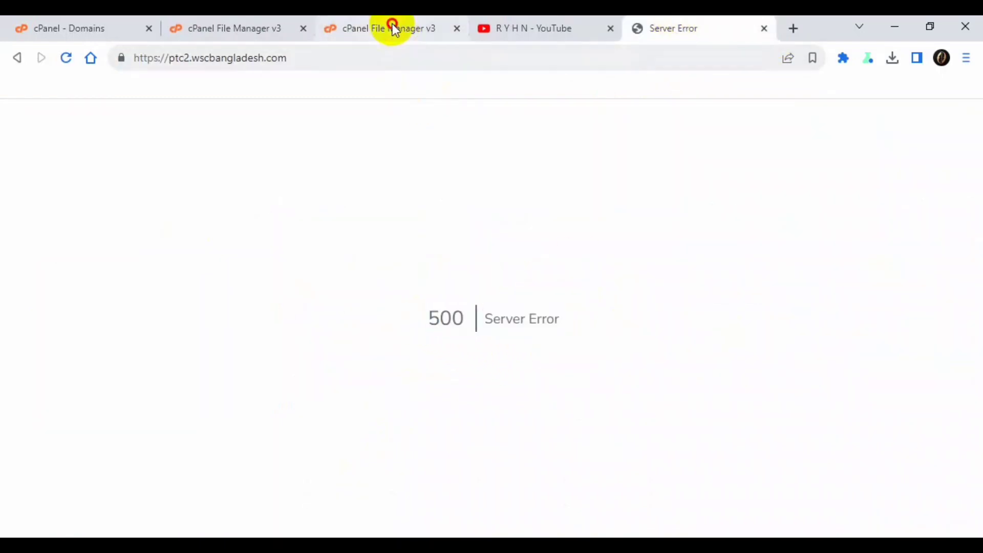
pyautogui.click(393, 29)
pyautogui.click(340, 338)
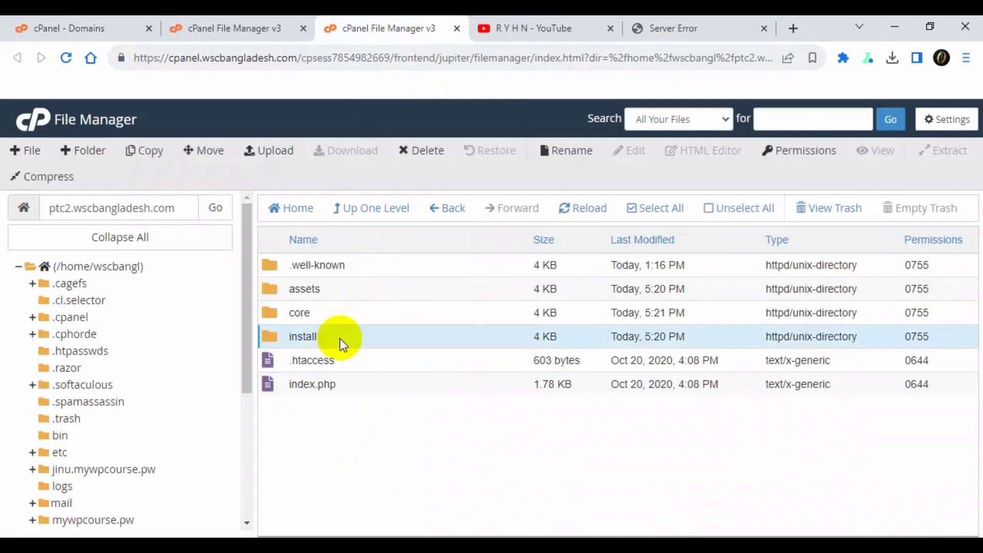
# - Load ptc2.wscbangladesh.com/install to reach the ViserLab Easy Installer
pyautogui.click(678, 27)
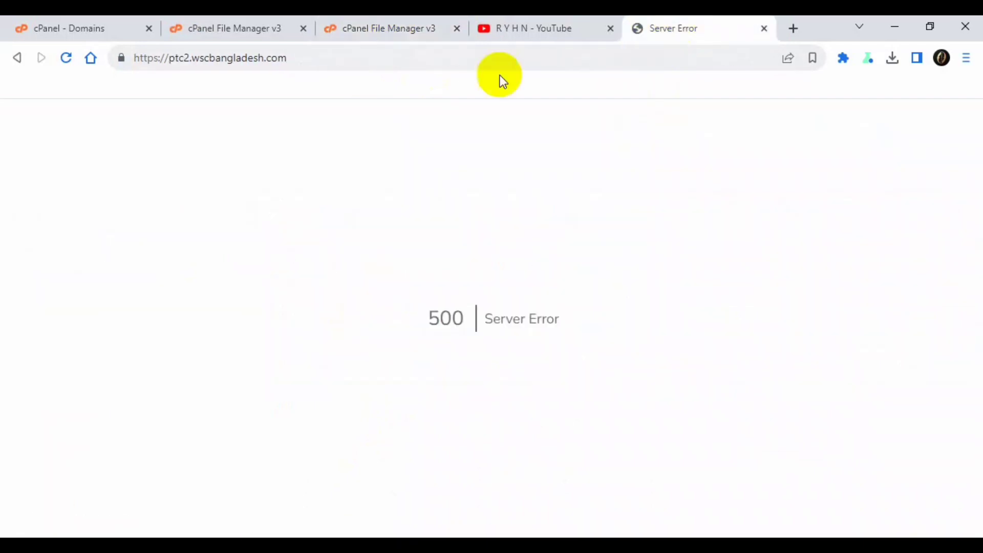
pyautogui.click(346, 62)
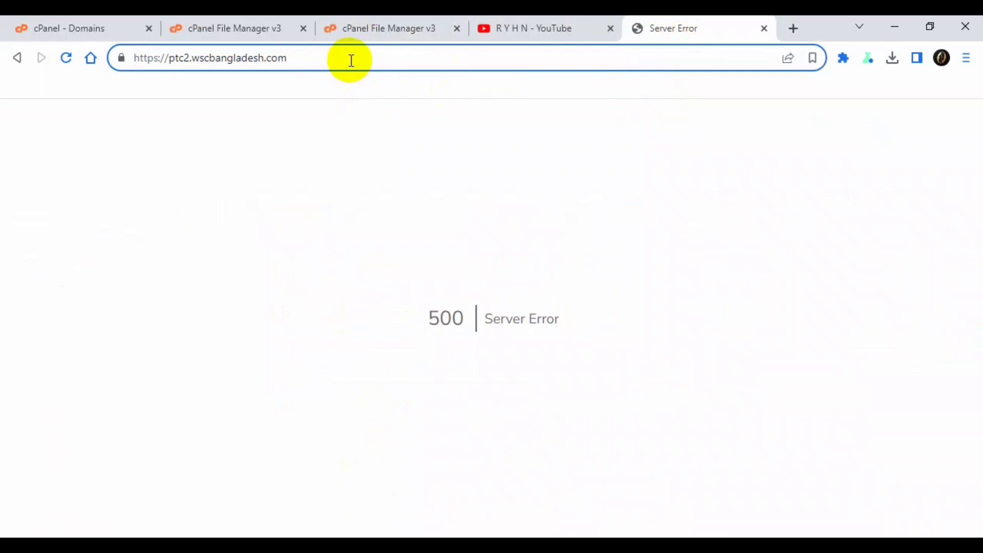
pyautogui.write('/')
pyautogui.write('indss')
pyautogui.press('BackSpace')
pyautogui.write('stall')
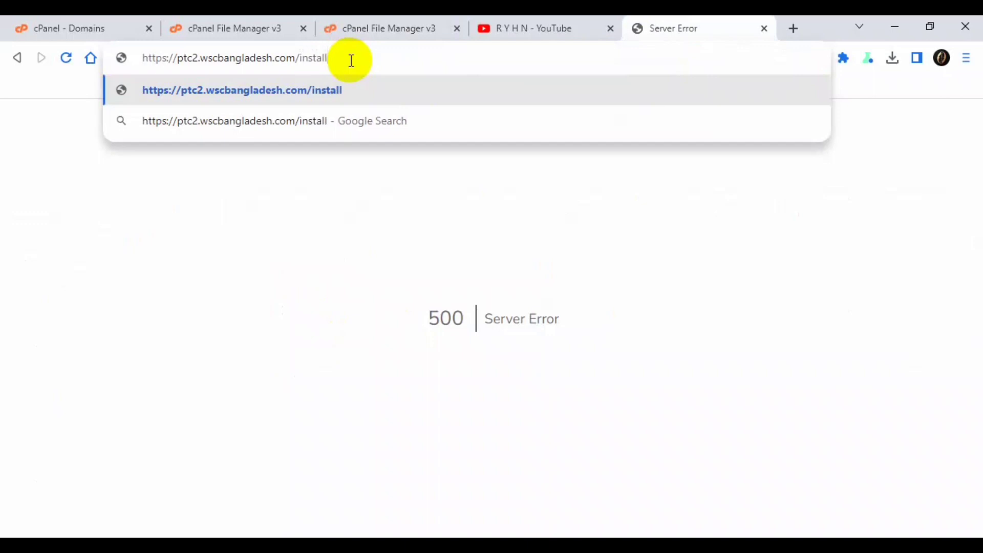
pyautogui.press('Return')
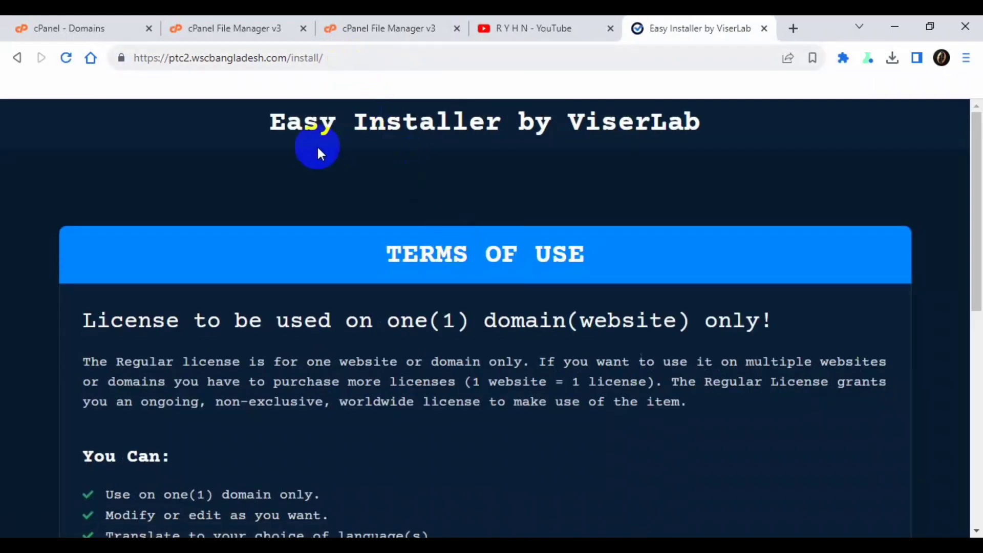
# - Read through the Terms of Use and accept them with I AGREE
pyautogui.click(474, 245)
pyautogui.scroll(-5, 460, 253)
pyautogui.scroll(-5, 245, 271)
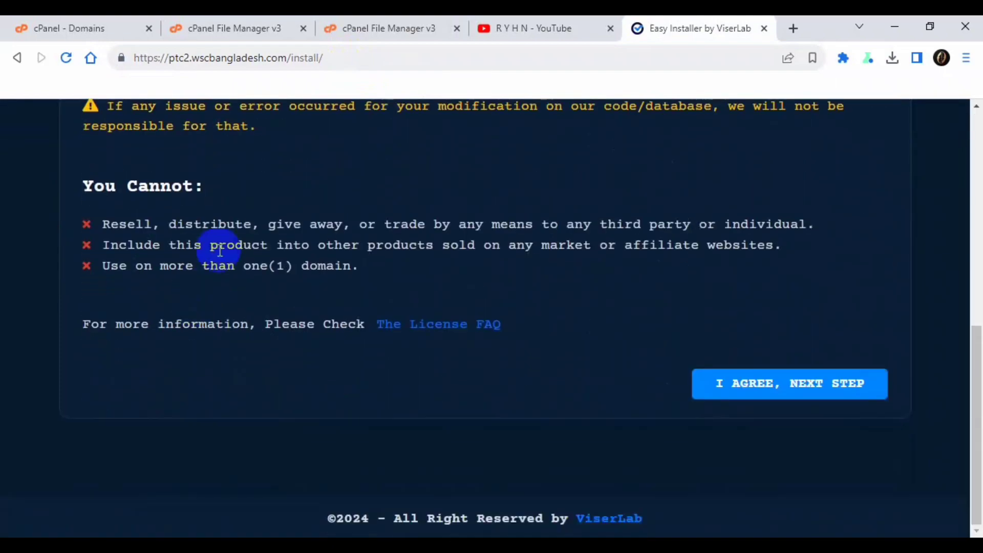
pyautogui.scroll(10, 193, 228)
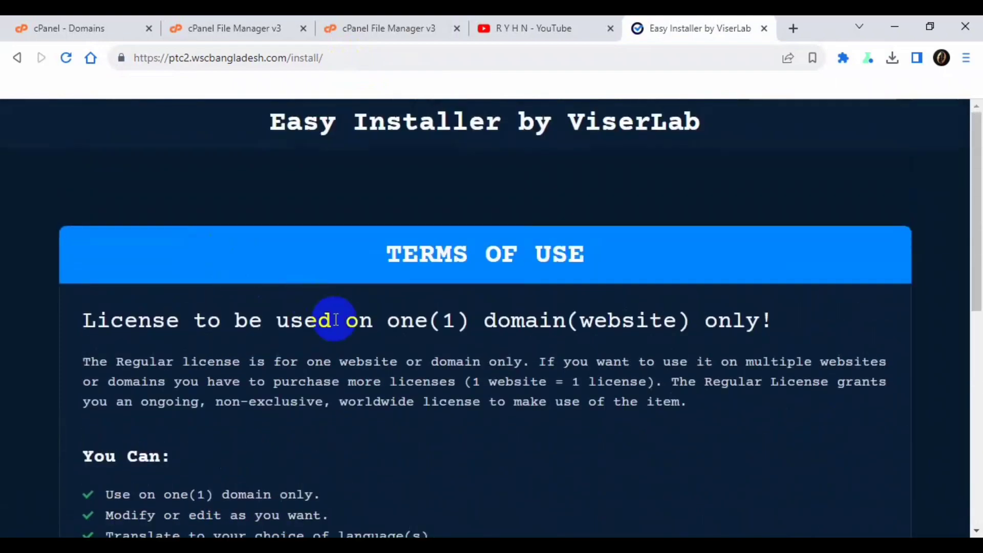
pyautogui.scroll(-10, 385, 354)
pyautogui.click(808, 400)
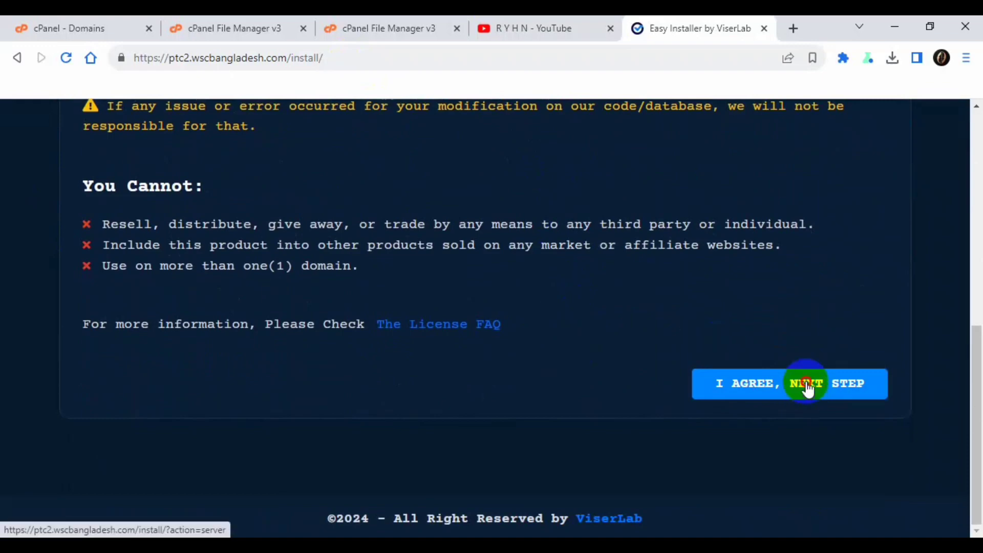
pyautogui.click(808, 390)
# - Review the Server Requirements table, including the required PHP version 7.3
pyautogui.scroll(-3, 317, 367)
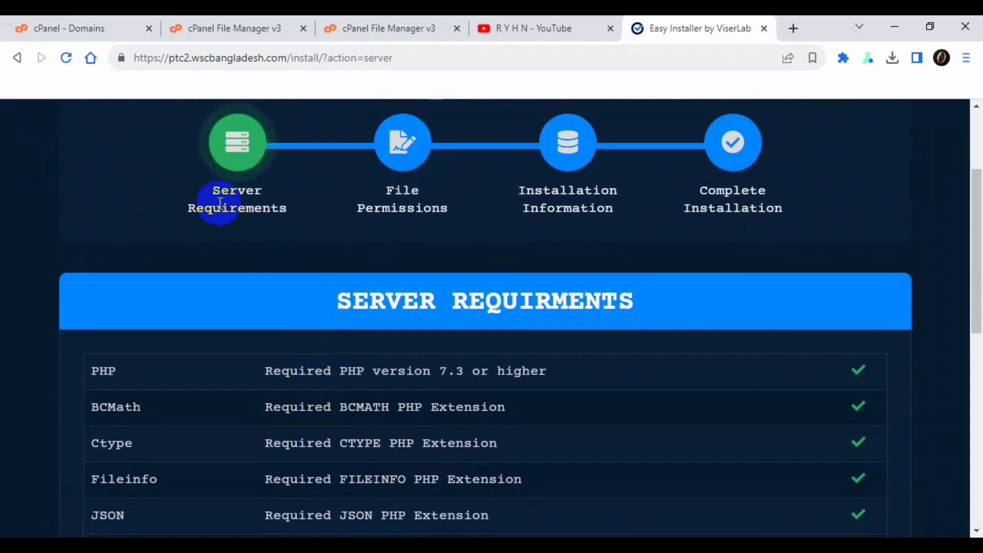
pyautogui.scroll(-3, 314, 232)
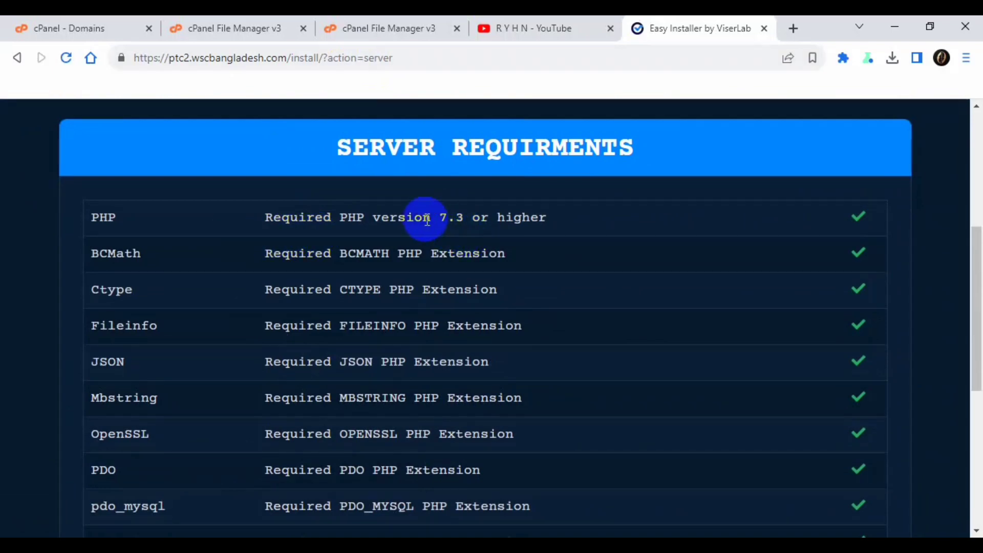
pyautogui.moveTo(439, 219); pyautogui.dragTo(466, 217)
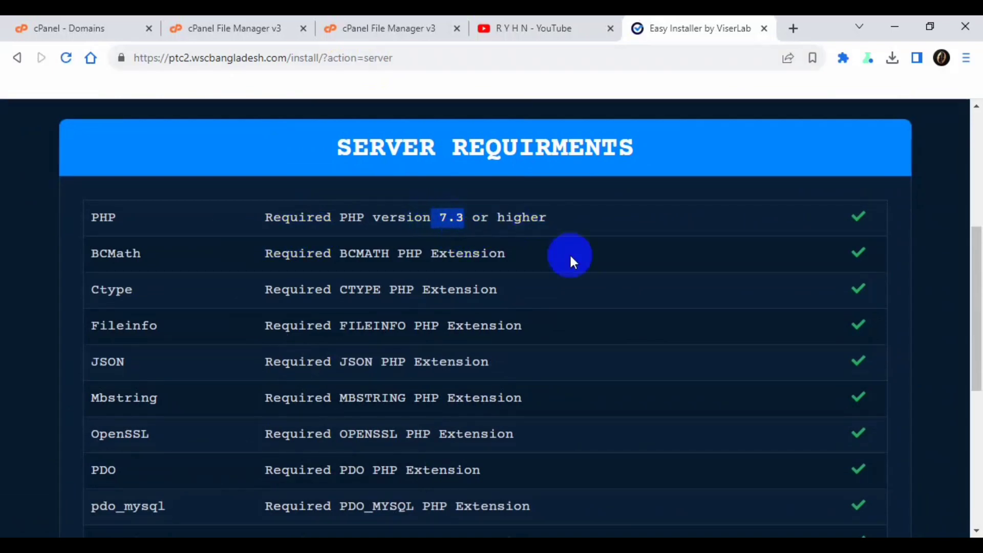
pyautogui.scroll(-5, 391, 259)
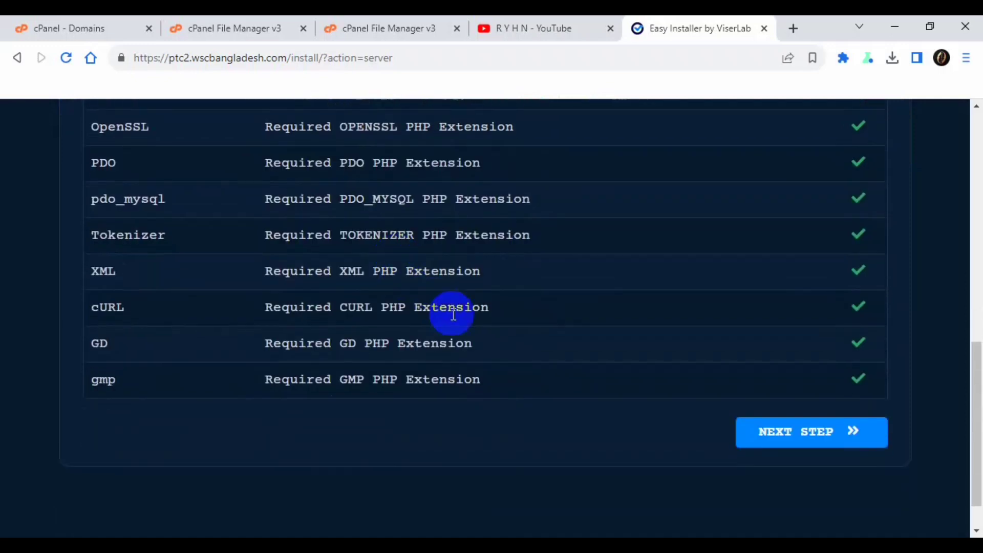
pyautogui.scroll(2, 698, 369)
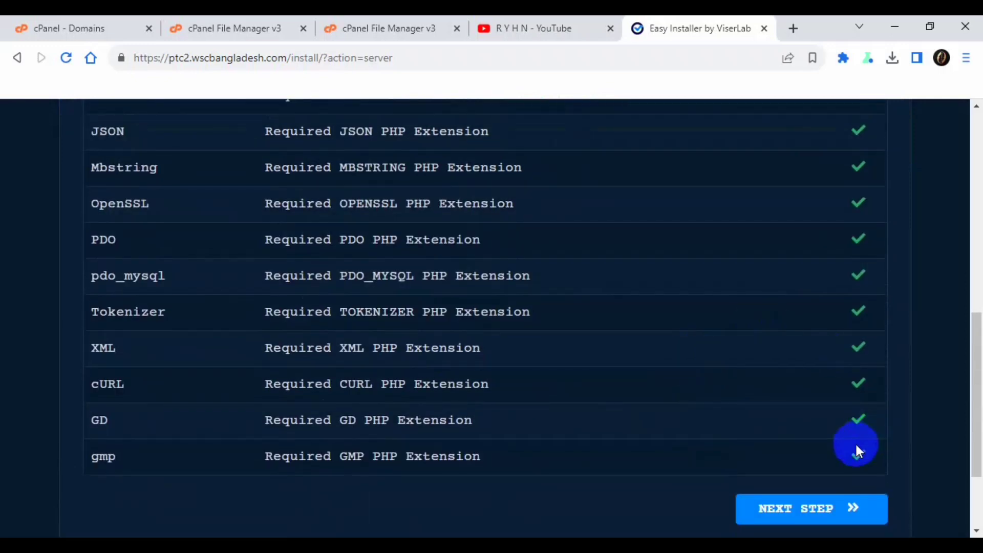
pyautogui.scroll(-2, 831, 307)
pyautogui.click(783, 433)
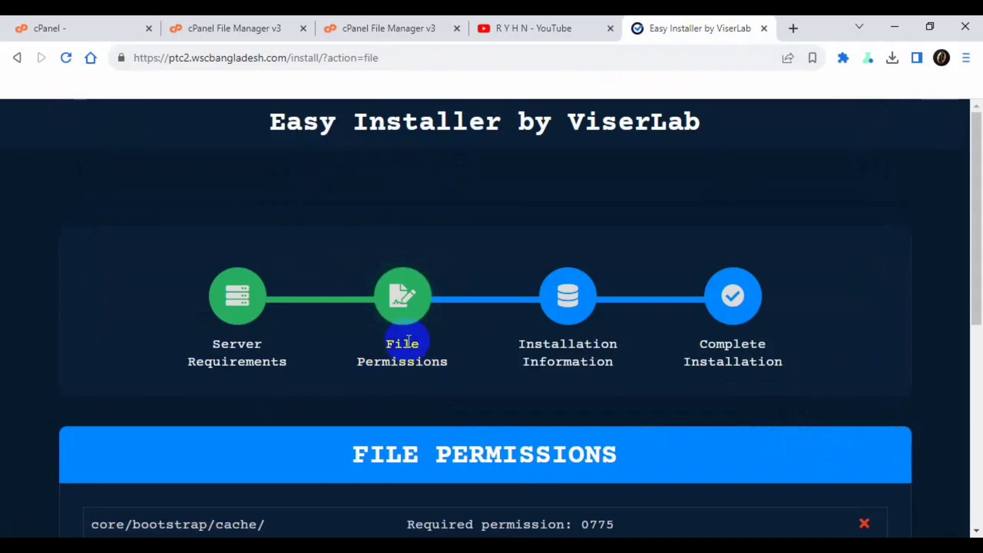
pyautogui.scroll(-5, 404, 326)
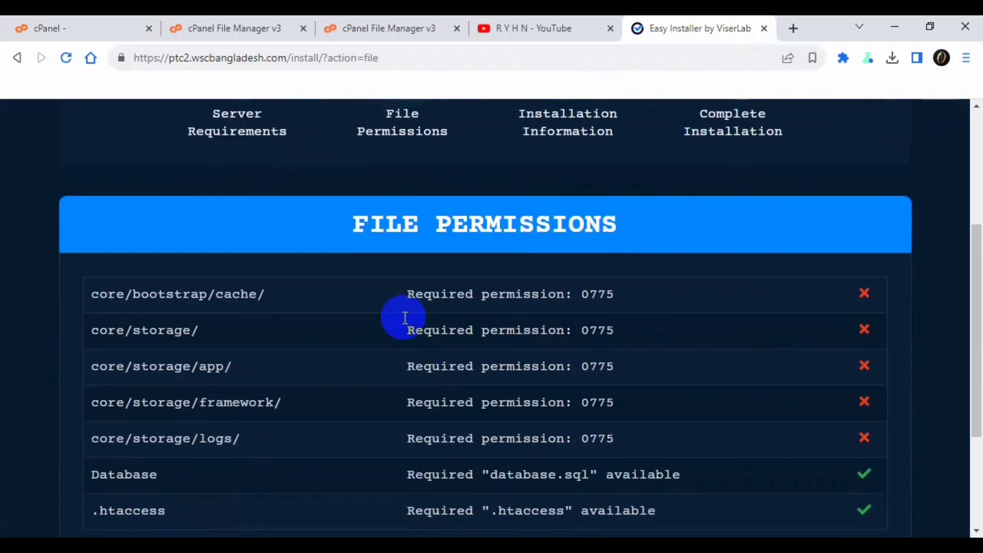
pyautogui.scroll(-3, 404, 324)
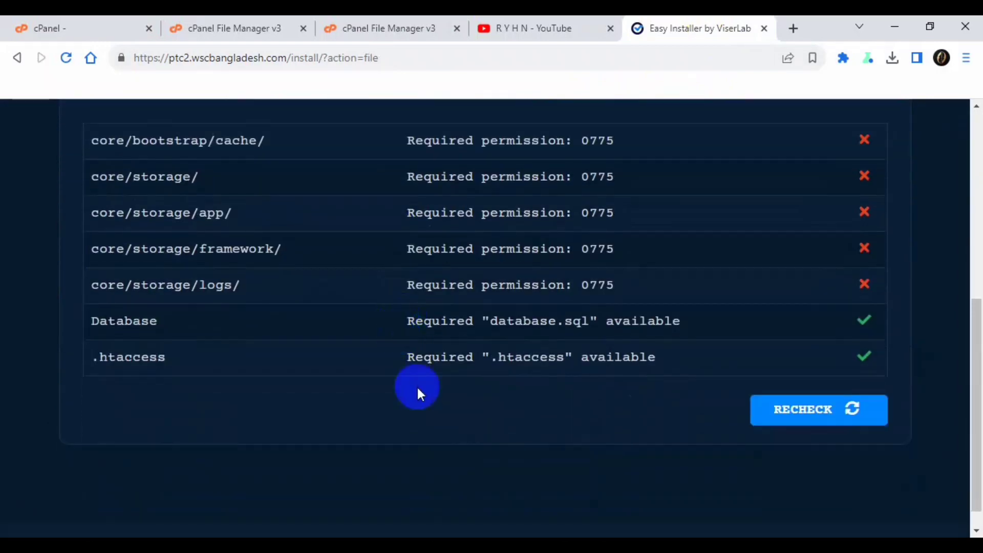
pyautogui.moveTo(98, 320); pyautogui.dragTo(505, 330)
pyautogui.click(506, 331)
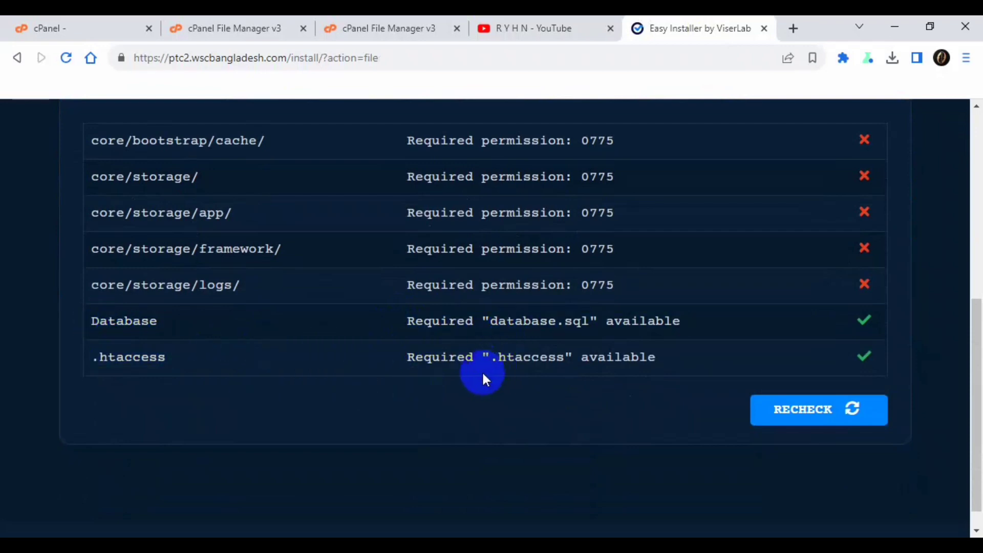
pyautogui.doubleClick(129, 362)
pyautogui.click(836, 364)
pyautogui.scroll(1, 802, 353)
pyautogui.scroll(1, 802, 348)
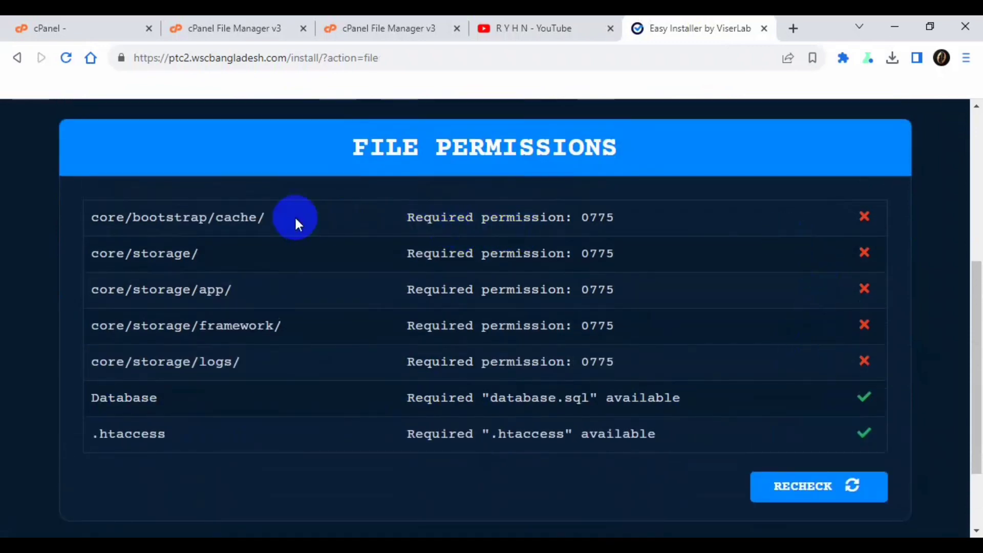
pyautogui.moveTo(94, 215); pyautogui.dragTo(247, 360)
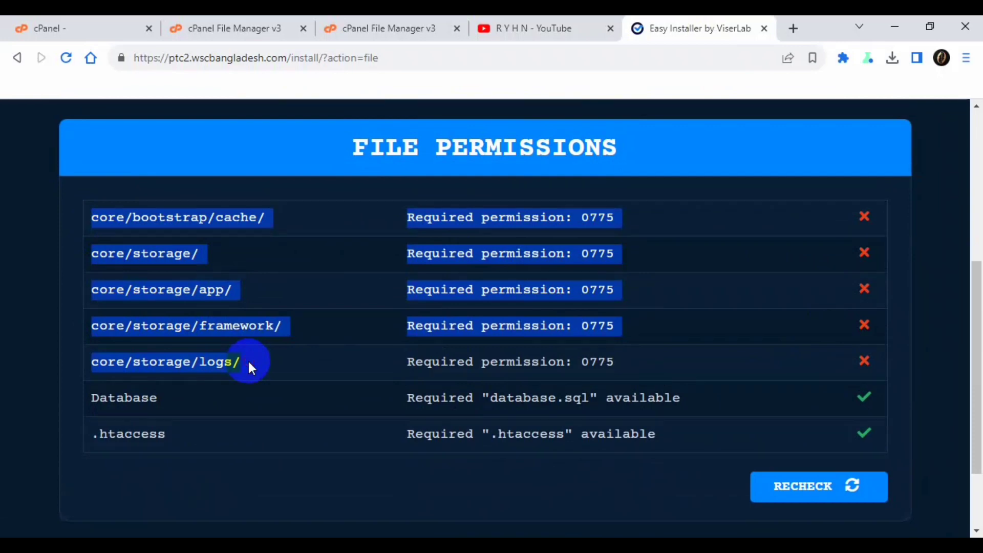
pyautogui.click(247, 359)
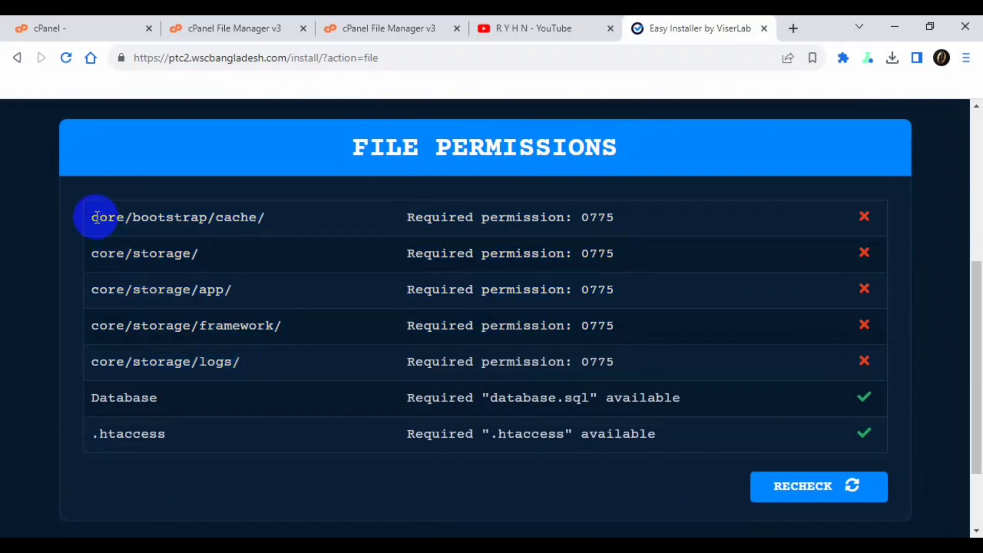
pyautogui.moveTo(93, 217); pyautogui.dragTo(257, 224)
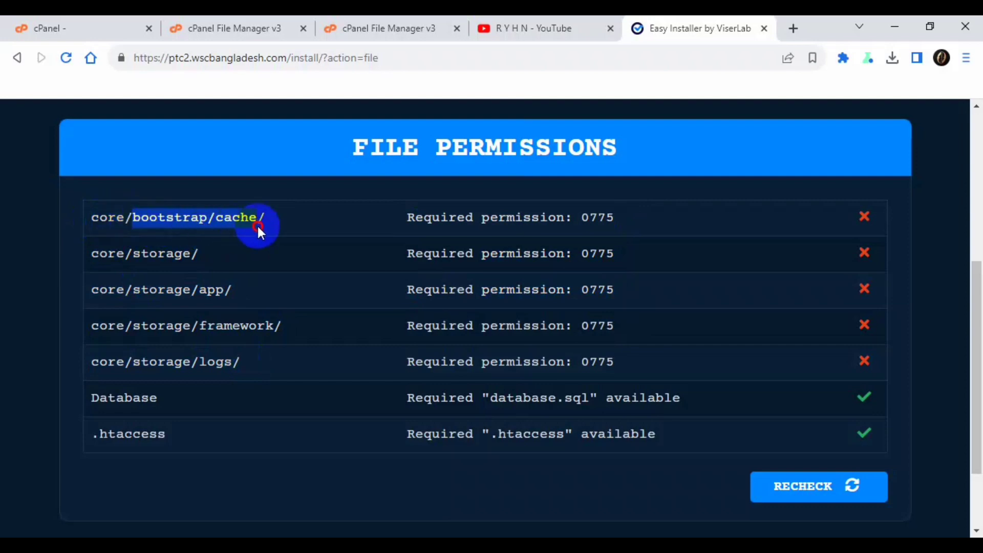
# - Set core/bootstrap/cache to 0775 by adding group write permission
pyautogui.click(372, 30)
pyautogui.doubleClick(278, 312)
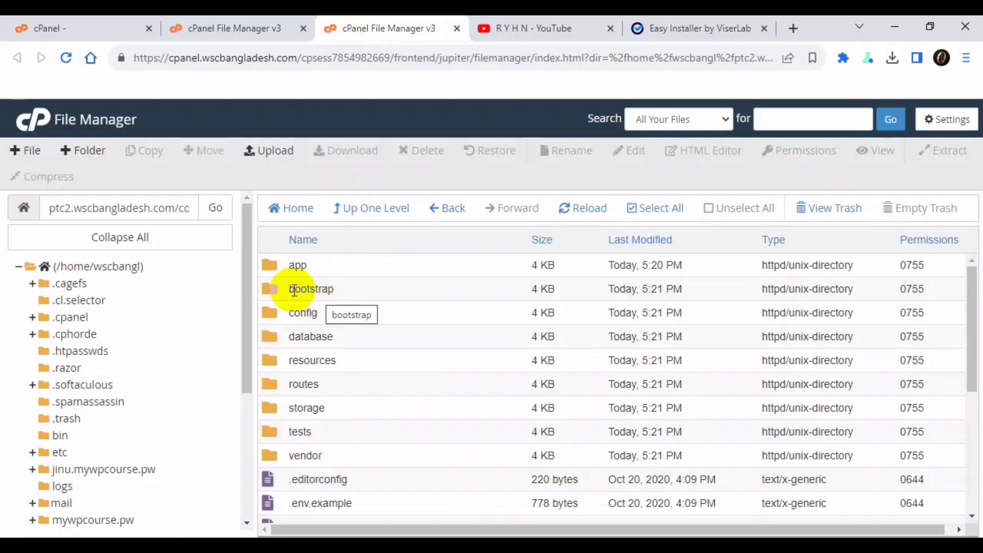
pyautogui.doubleClick(275, 289)
pyautogui.click(330, 263)
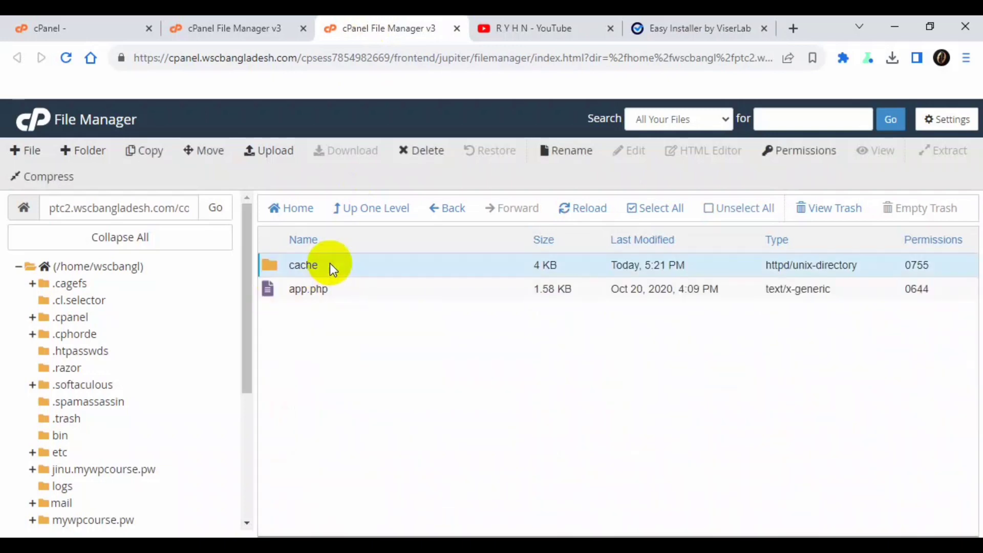
pyautogui.rightClick(330, 263)
pyautogui.click(405, 345)
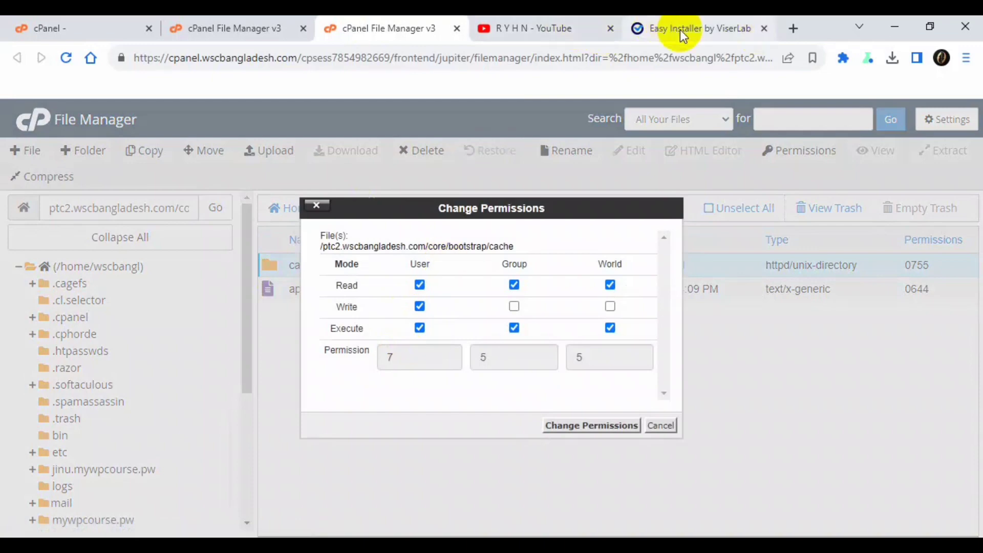
pyautogui.moveTo(680, 30); pyautogui.dragTo(551, 26)
pyautogui.click(469, 229)
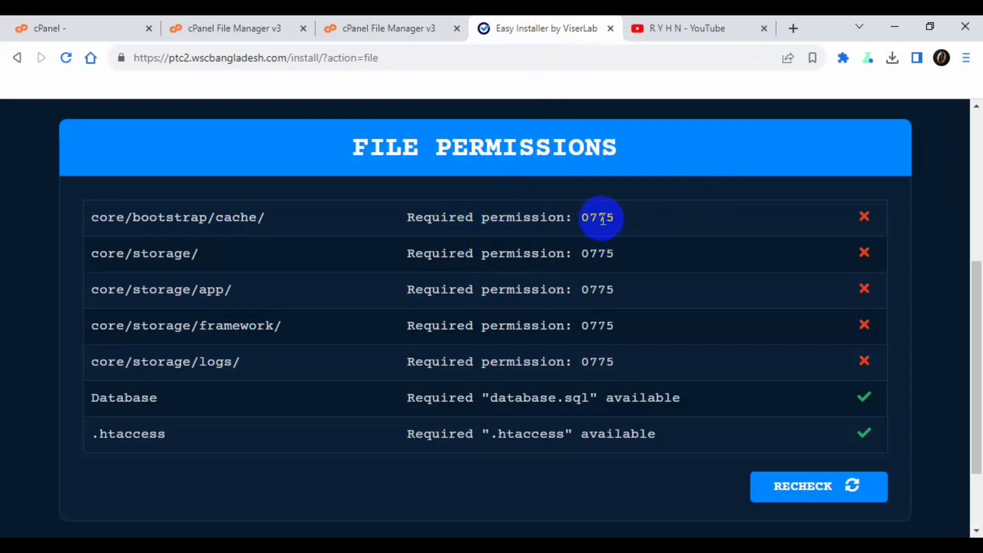
pyautogui.click(406, 28)
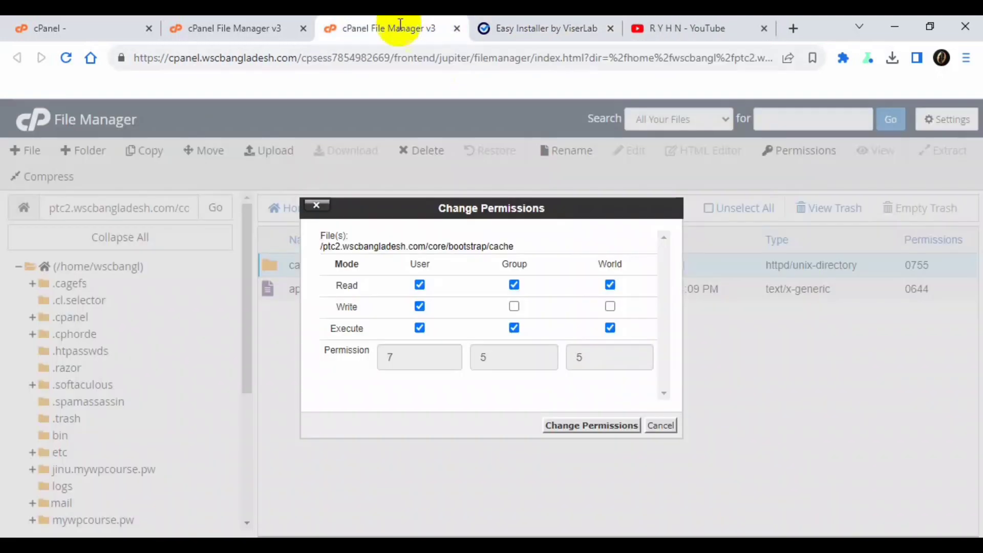
pyautogui.click(514, 306)
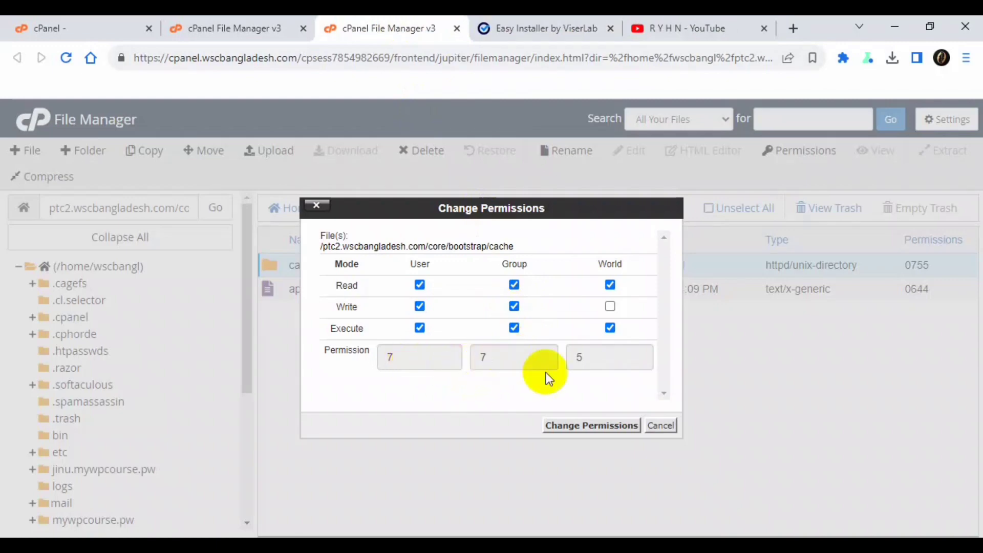
pyautogui.click(567, 425)
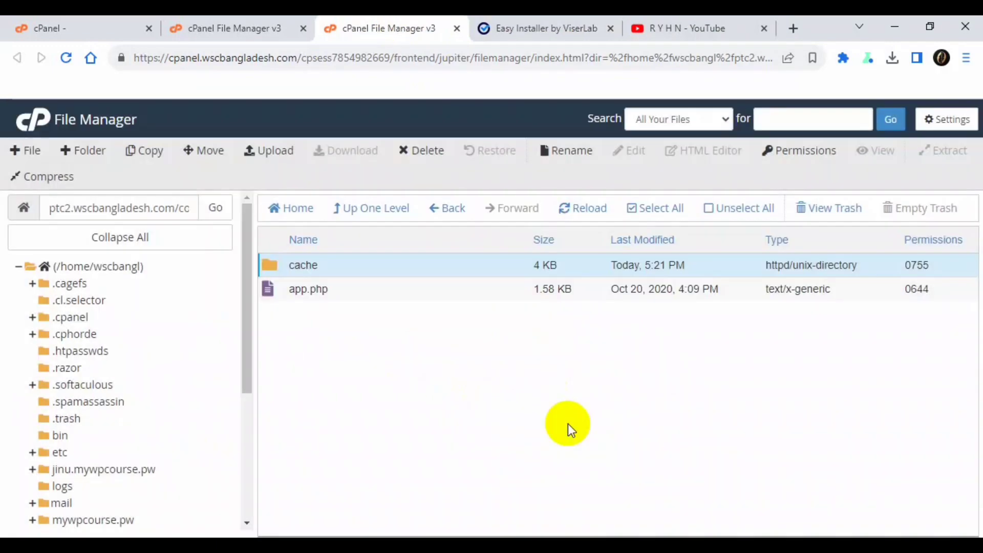
# - Recheck permissions in the installer, leaving four core/storage folders still failing
pyautogui.click(529, 28)
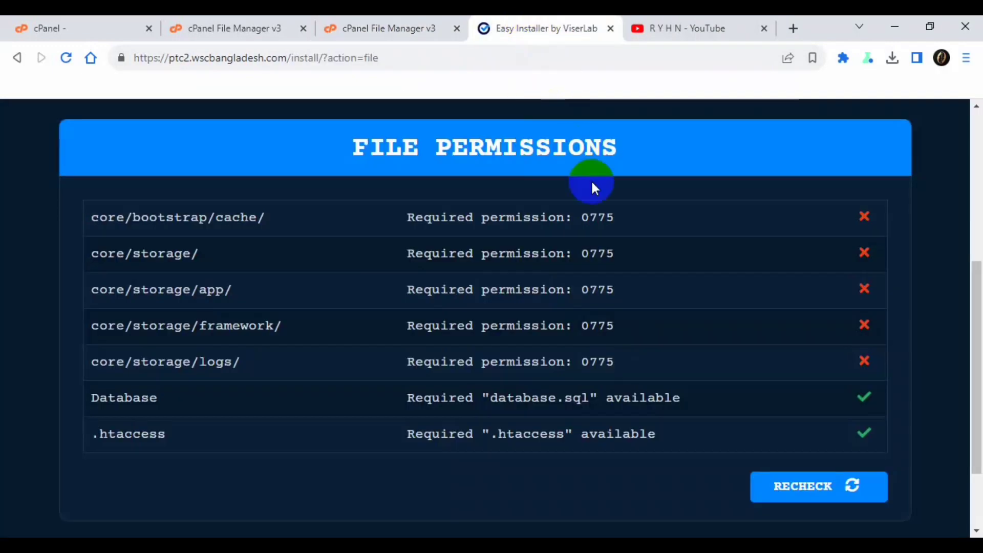
pyautogui.click(814, 489)
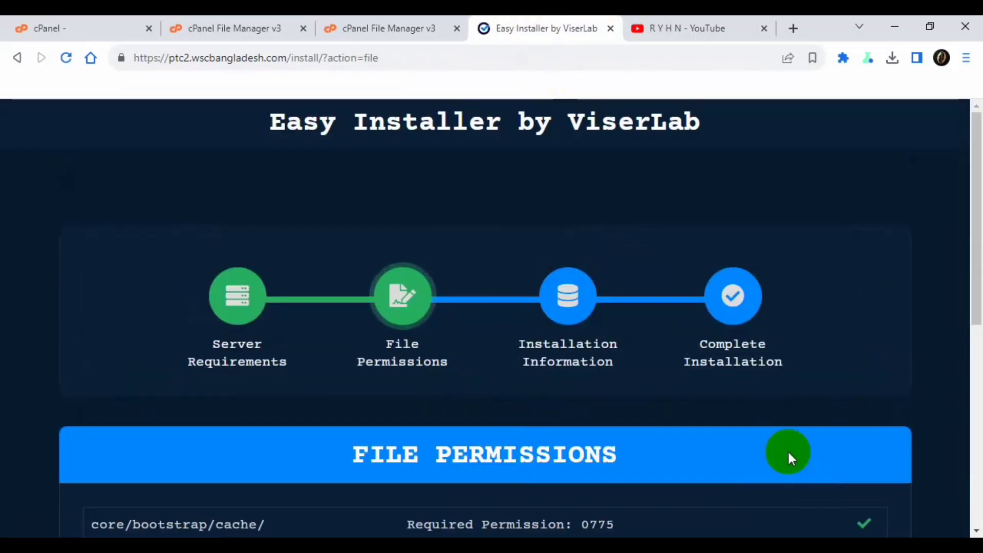
pyautogui.scroll(-6, 770, 426)
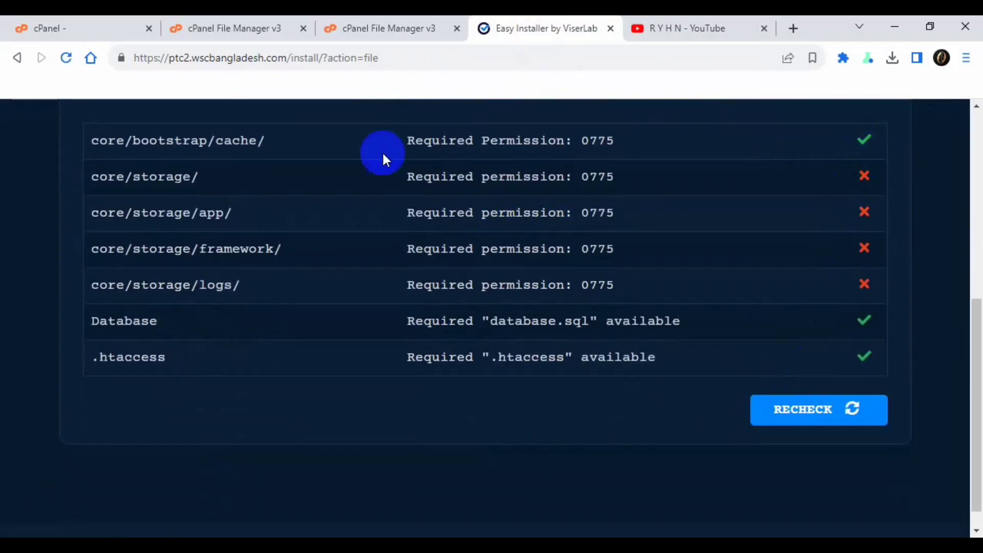
pyautogui.moveTo(109, 176); pyautogui.dragTo(256, 286)
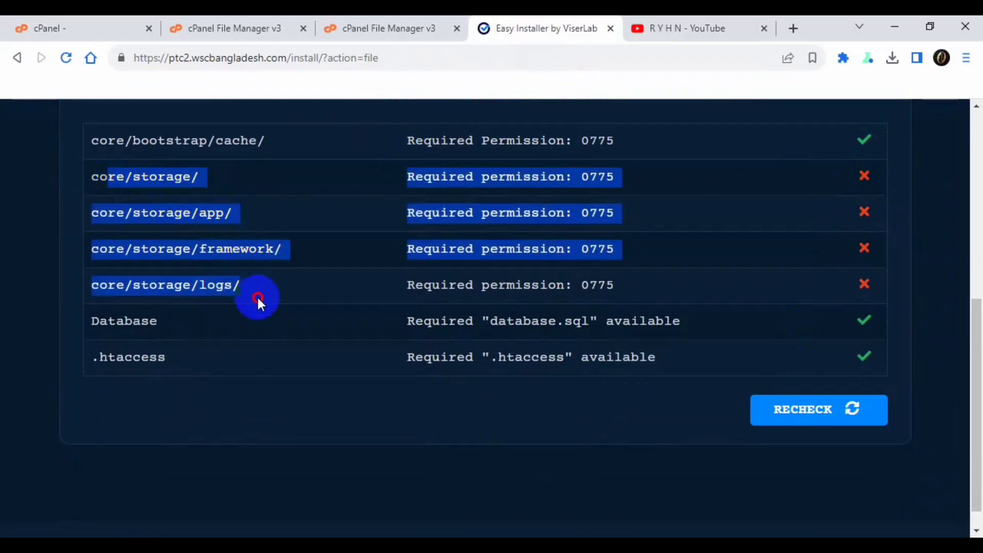
pyautogui.click(258, 298)
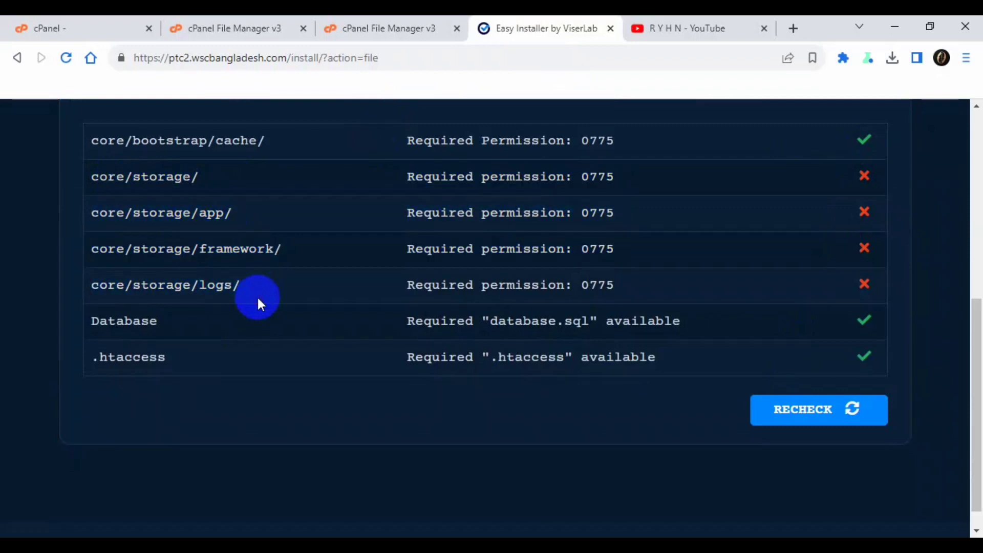
# - Set the core/storage folder to 0775 by adding group write permission
pyautogui.click(352, 28)
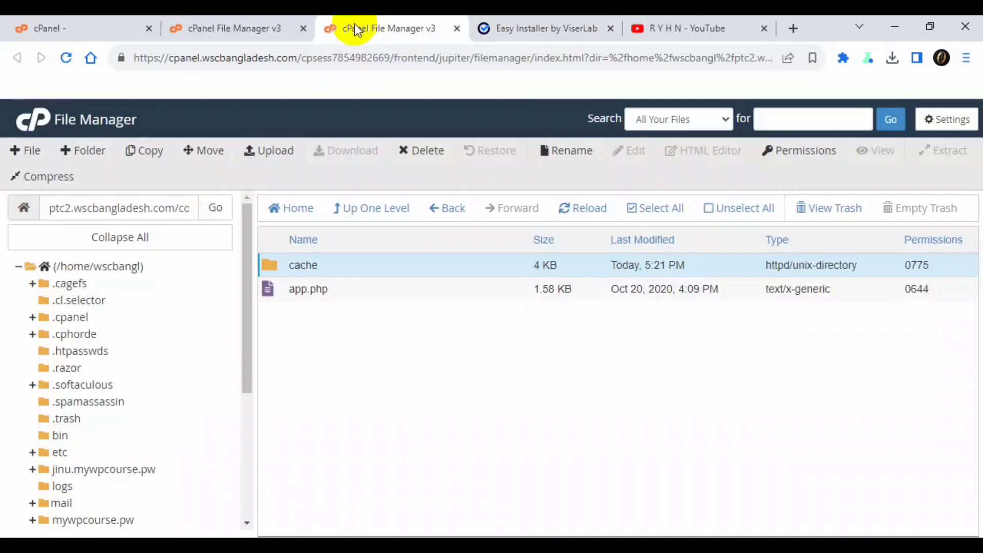
pyautogui.click(220, 28)
pyautogui.click(379, 28)
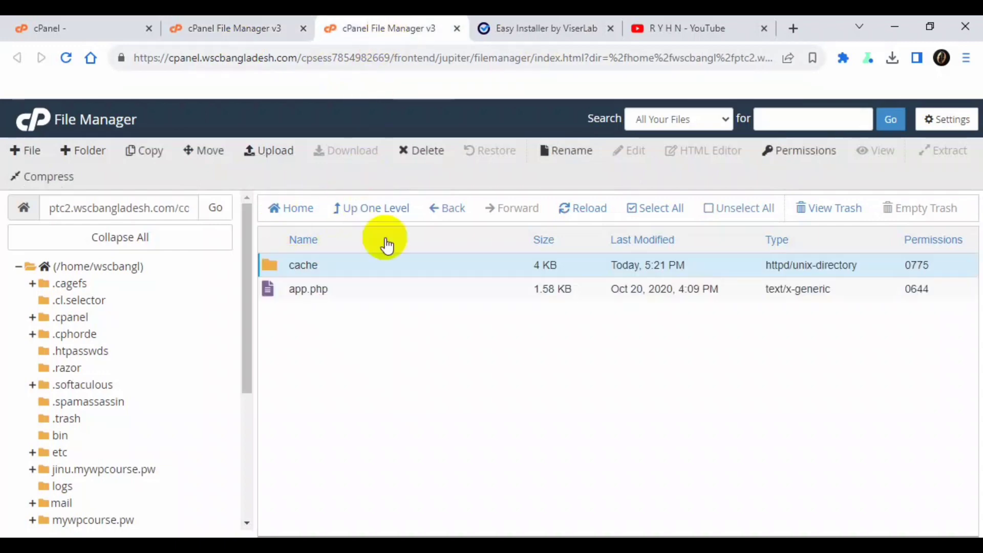
pyautogui.click(373, 208)
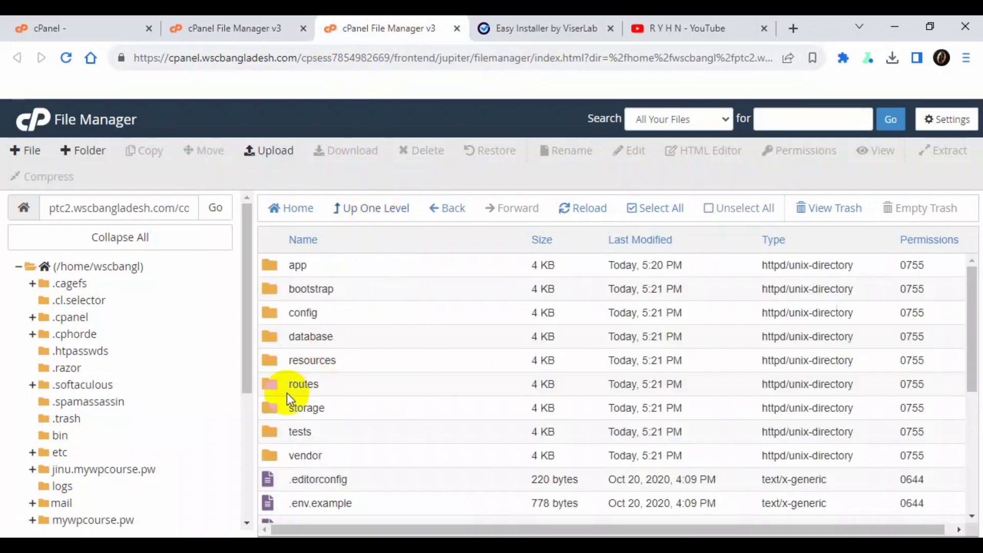
pyautogui.click(269, 415)
pyautogui.rightClick(268, 416)
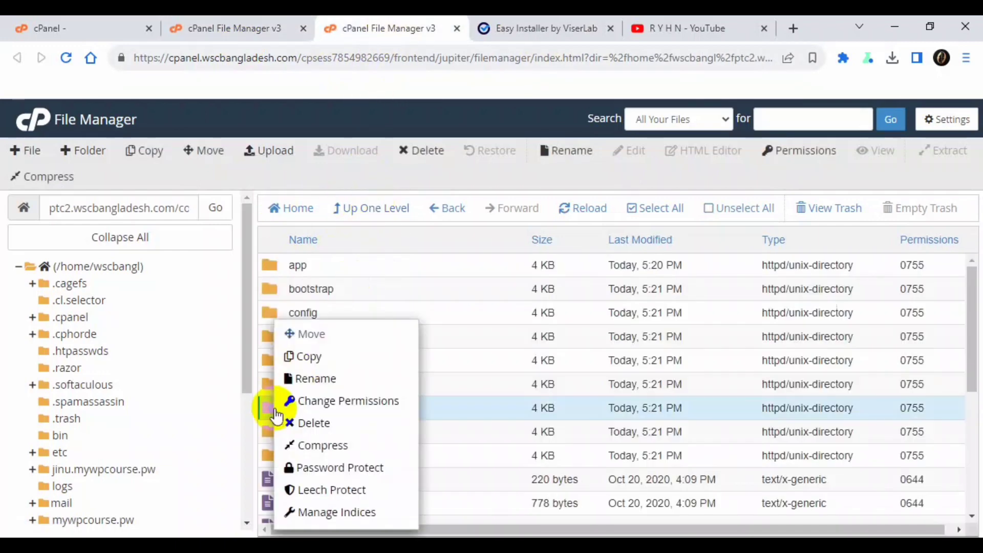
pyautogui.click(338, 404)
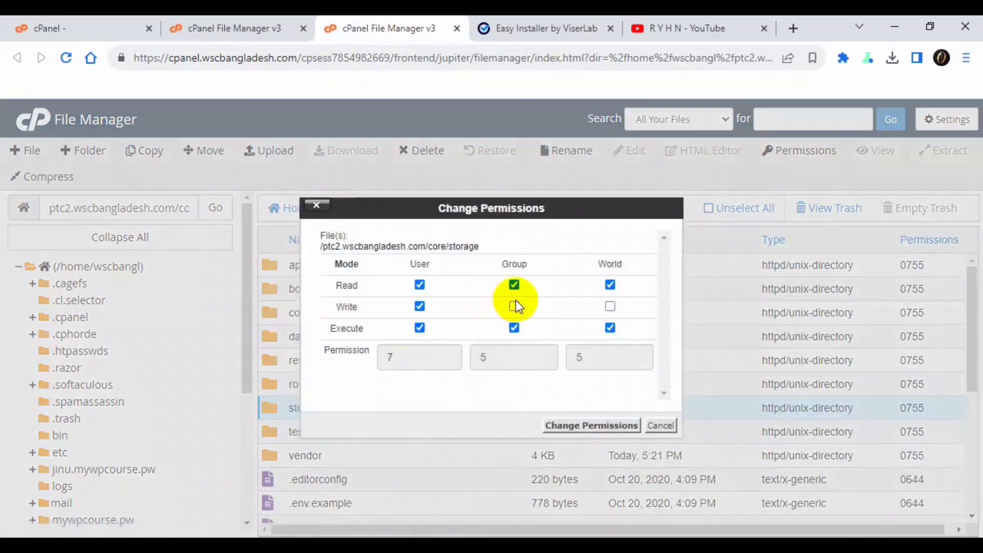
pyautogui.click(519, 306)
pyautogui.click(593, 425)
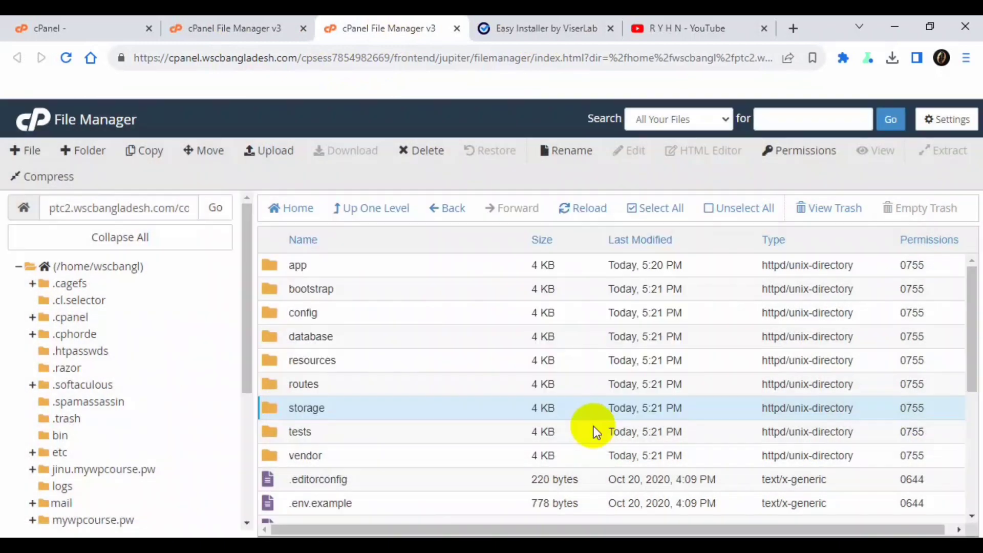
# - Set the app, framework and logs folders inside storage to 0775 together
pyautogui.doubleClick(275, 408)
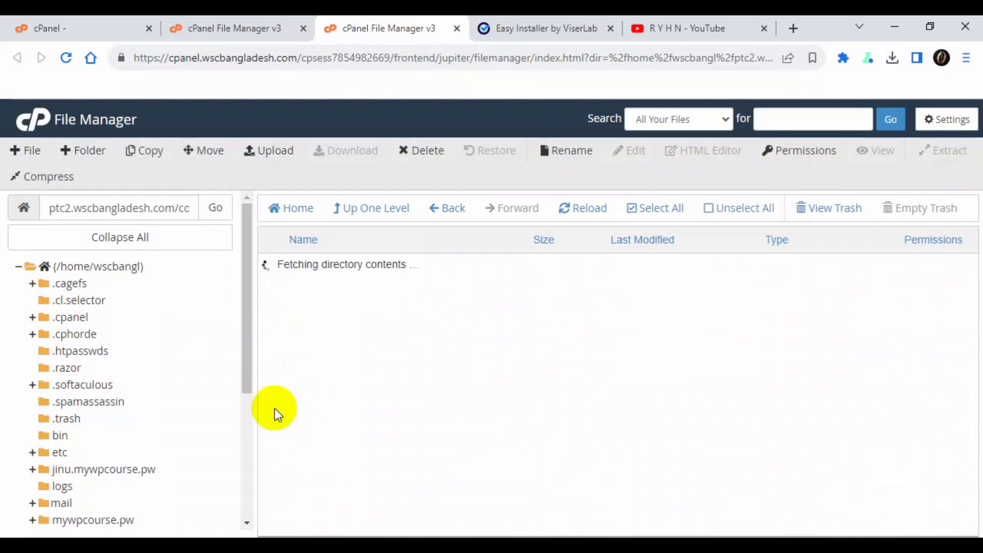
pyautogui.click(307, 336)
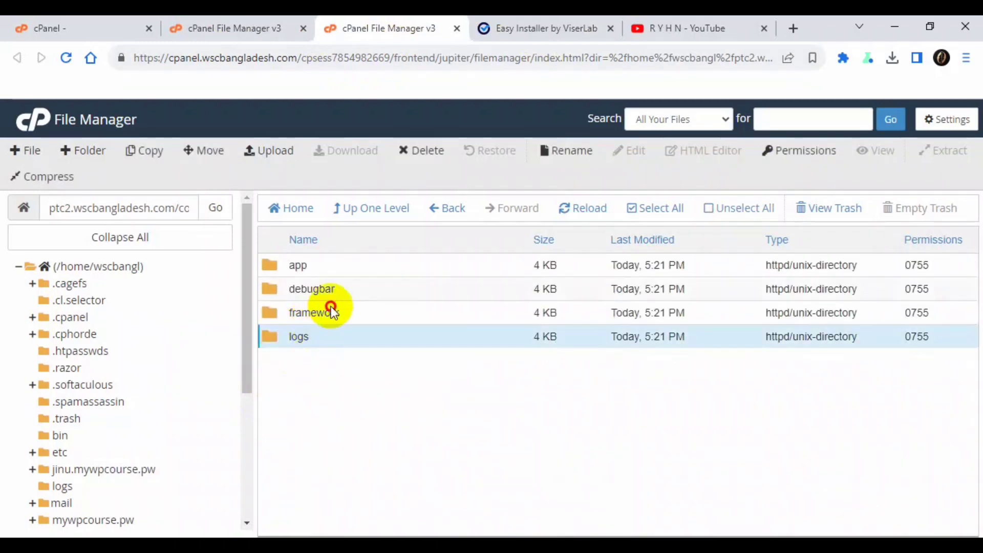
pyautogui.keyDown('ctrl'); pyautogui.click(330, 309); pyautogui.keyUp('ctrl')
pyautogui.keyDown('ctrl'); pyautogui.click(330, 265); pyautogui.keyUp('ctrl')
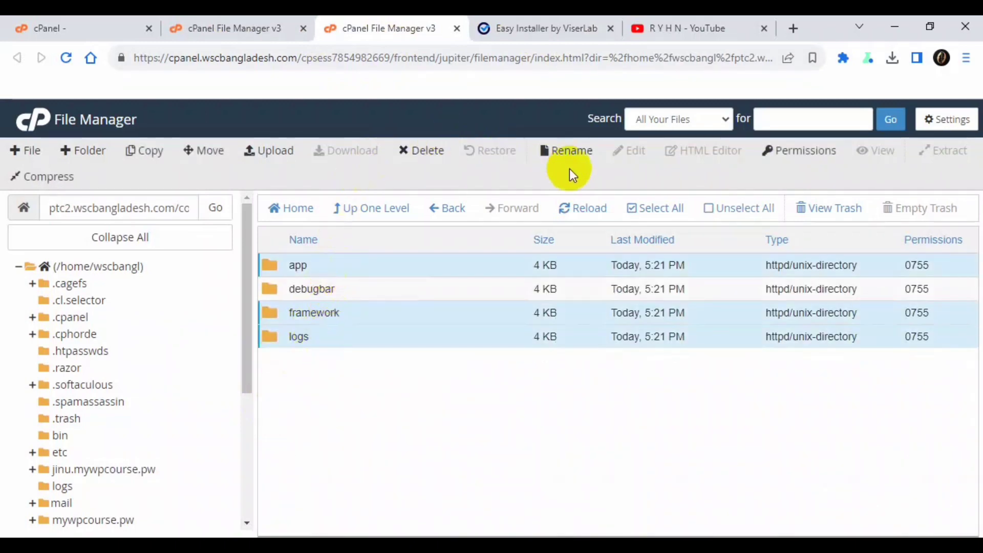
pyautogui.click(805, 152)
pyautogui.click(514, 317)
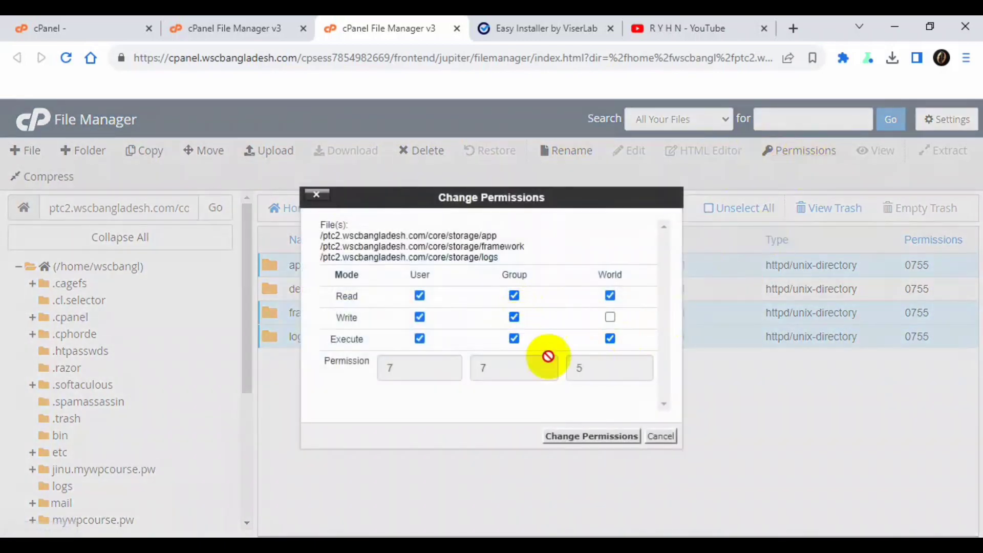
pyautogui.click(591, 436)
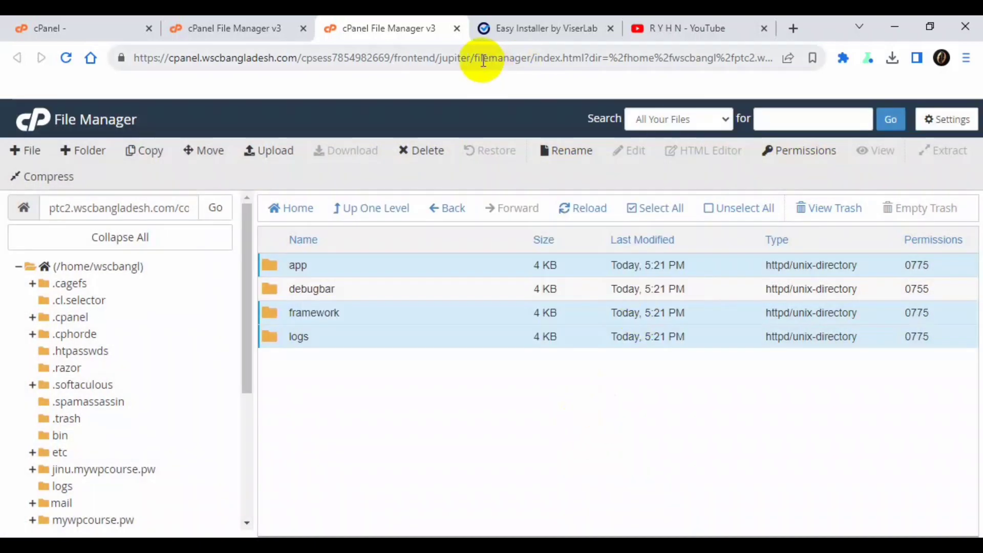
# - Rerun the installer's file permission check so every folder passes
pyautogui.click(517, 28)
pyautogui.click(829, 404)
pyautogui.scroll(-7, 711, 399)
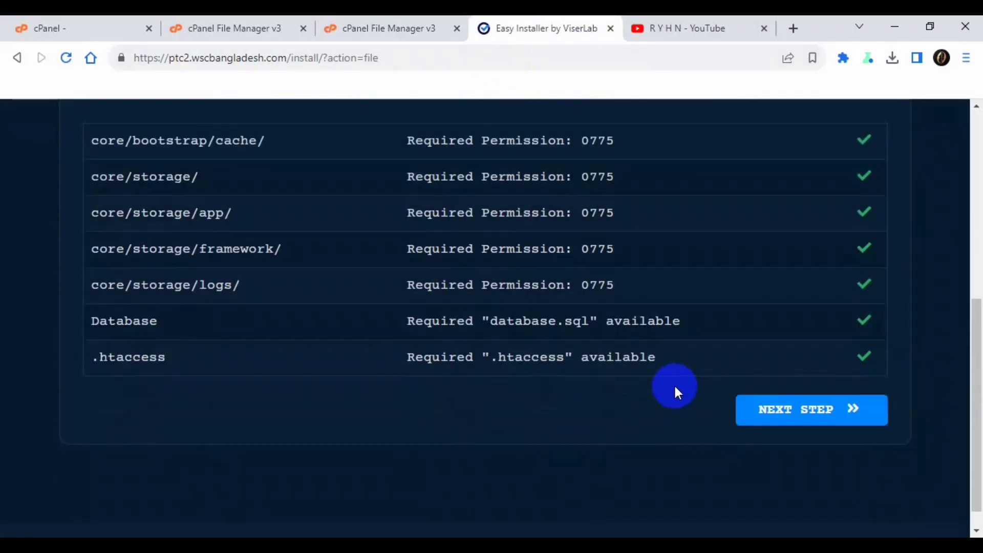
# - Continue to the Installation Information form and review its website URL
pyautogui.scroll(2, 788, 274)
pyautogui.click(811, 492)
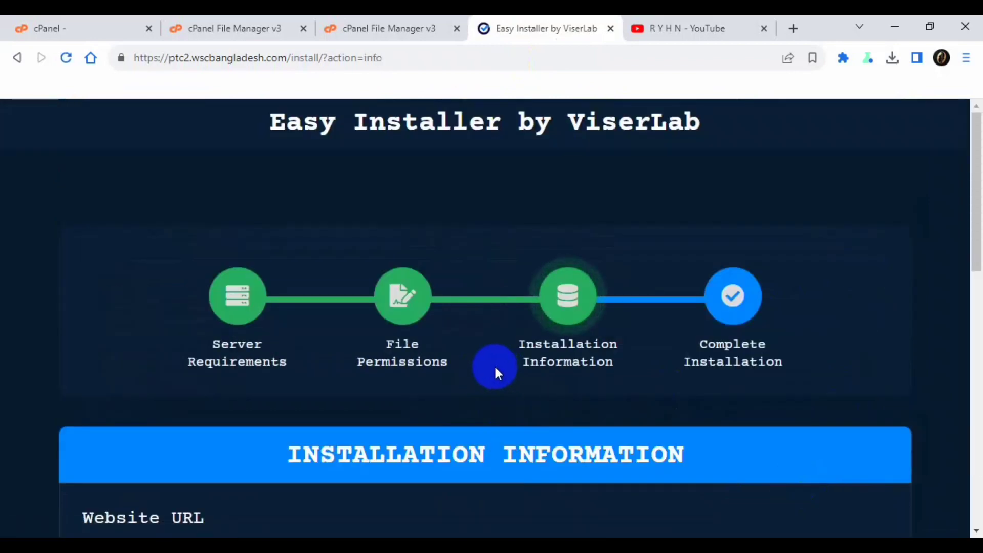
pyautogui.scroll(-7, 552, 364)
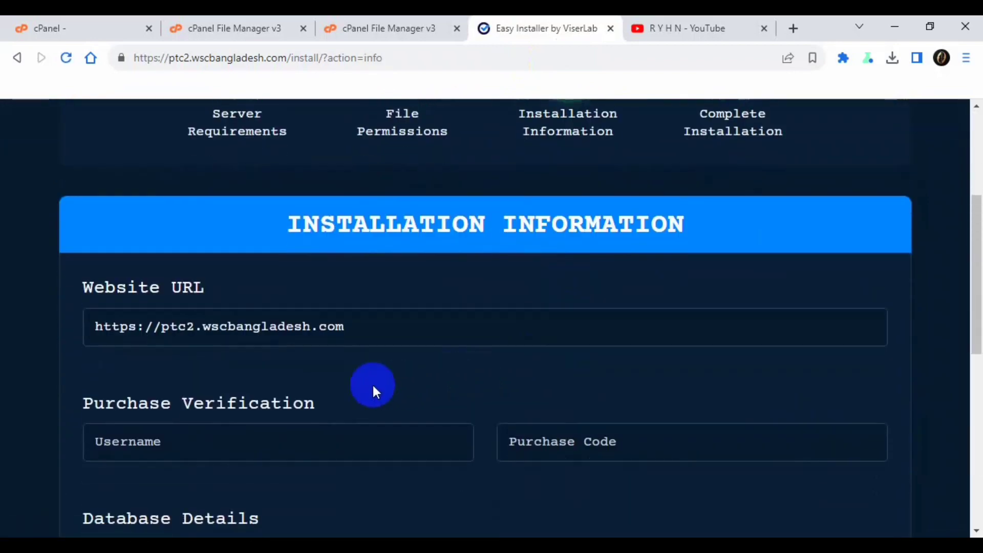
pyautogui.moveTo(401, 179); pyautogui.dragTo(83, 193)
pyautogui.click(207, 229)
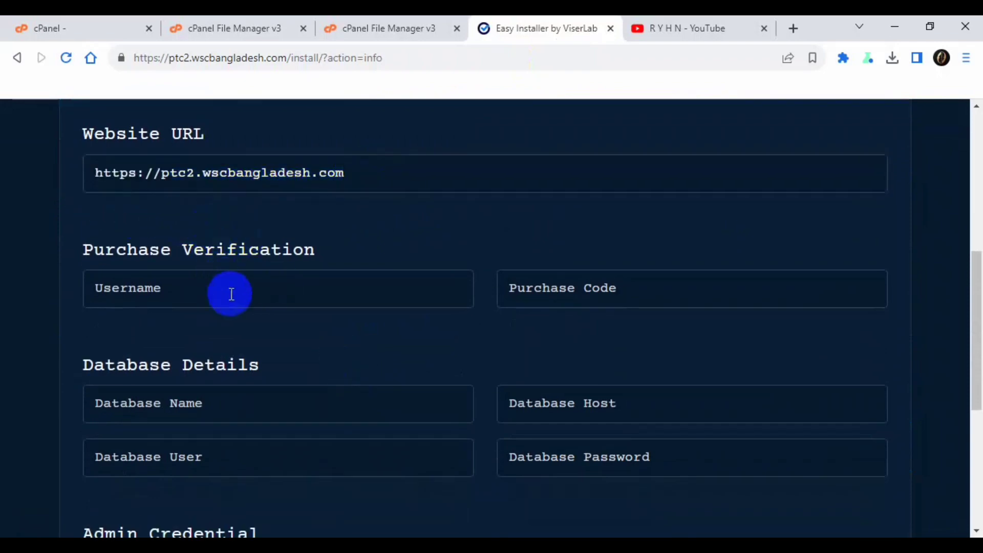
pyautogui.scroll(-2, 252, 299)
pyautogui.scroll(1, 246, 287)
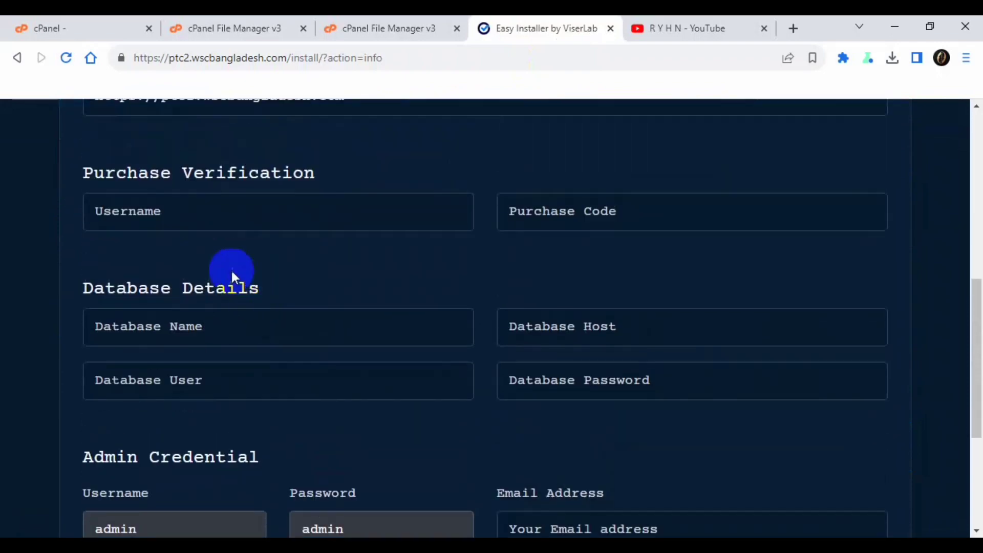
# - Enter the purchase verification username and the purchase code
pyautogui.click(223, 208)
pyautogui.click(579, 212)
pyautogui.click(357, 211)
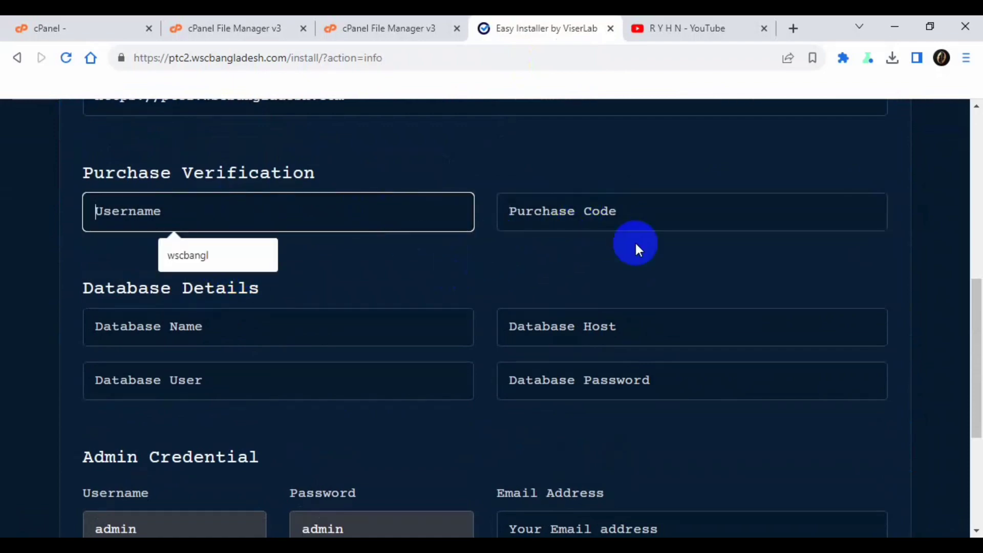
pyautogui.click(661, 212)
pyautogui.click(384, 215)
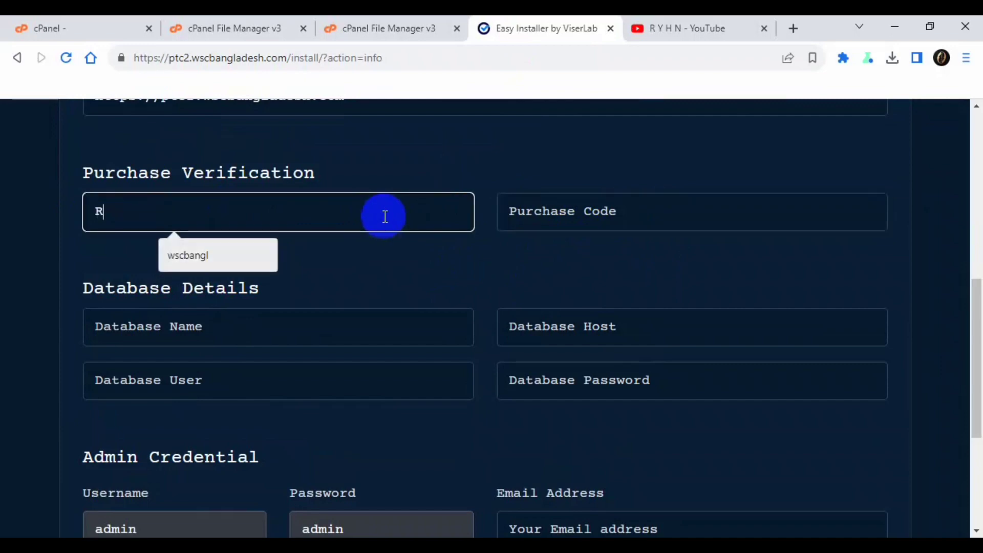
pyautogui.press('BackSpace')
pyautogui.press('Tab')
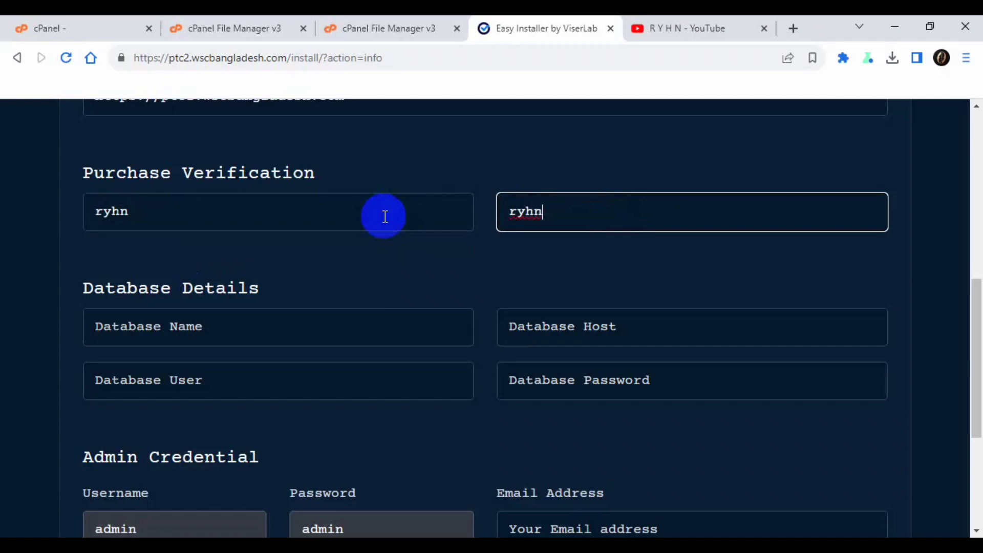
# - Scroll down to the Database Details section of the form
pyautogui.scroll(-2, 314, 291)
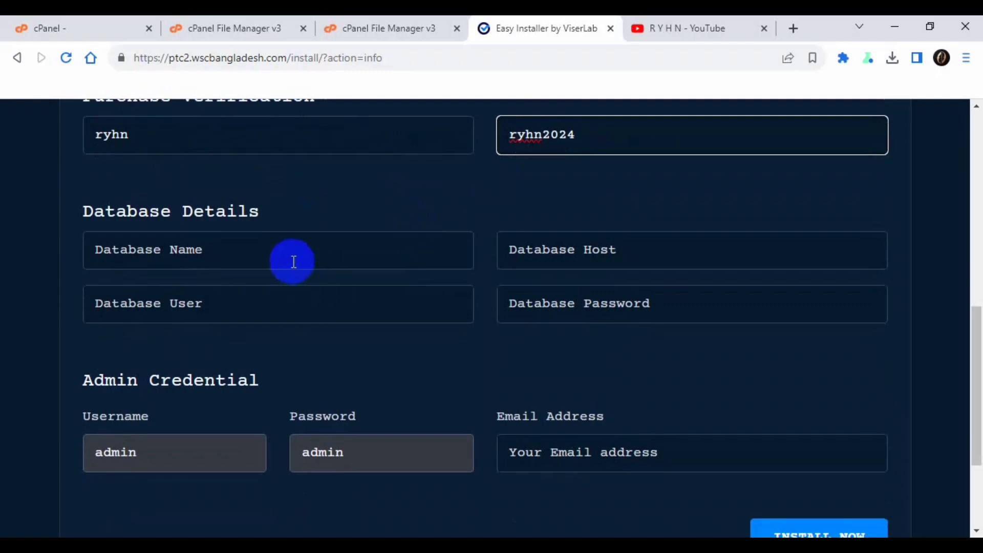
pyautogui.click(289, 258)
pyautogui.moveTo(128, 211); pyautogui.dragTo(275, 214)
pyautogui.click(274, 214)
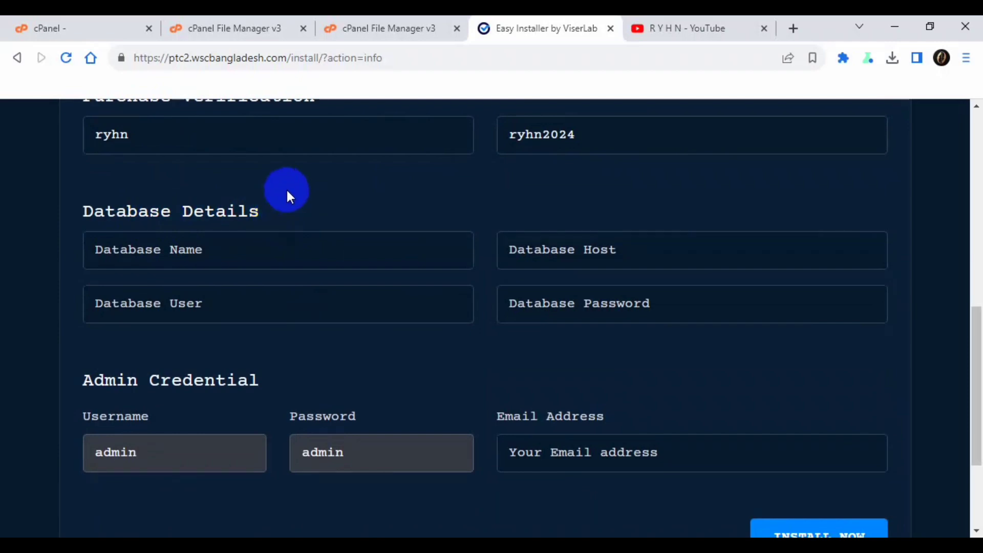
# - Create the database wscbangl_ptc2 using cPanel's MySQL Database Wizard
pyautogui.click(84, 20)
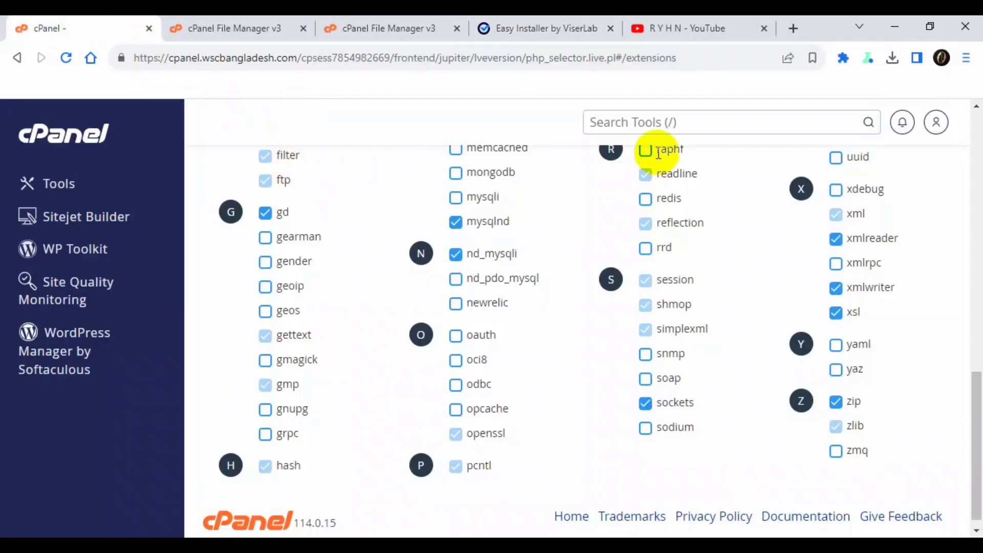
pyautogui.click(665, 122)
pyautogui.write('data')
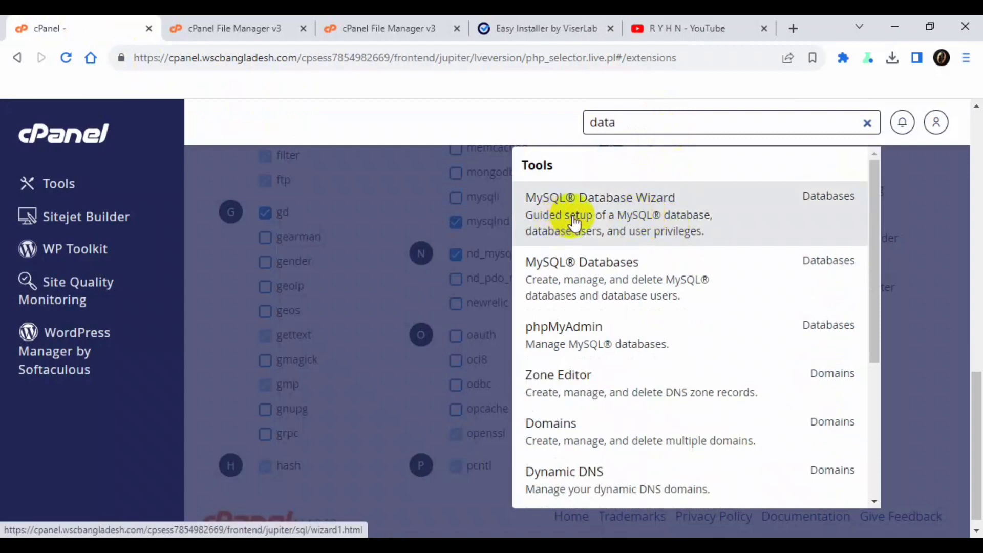
pyautogui.click(634, 217)
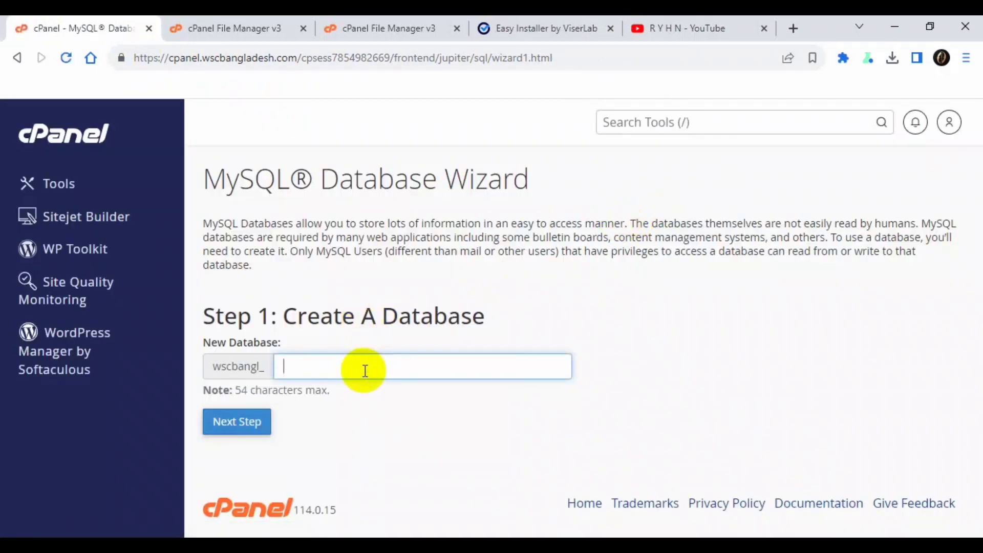
pyautogui.write('ptc2')
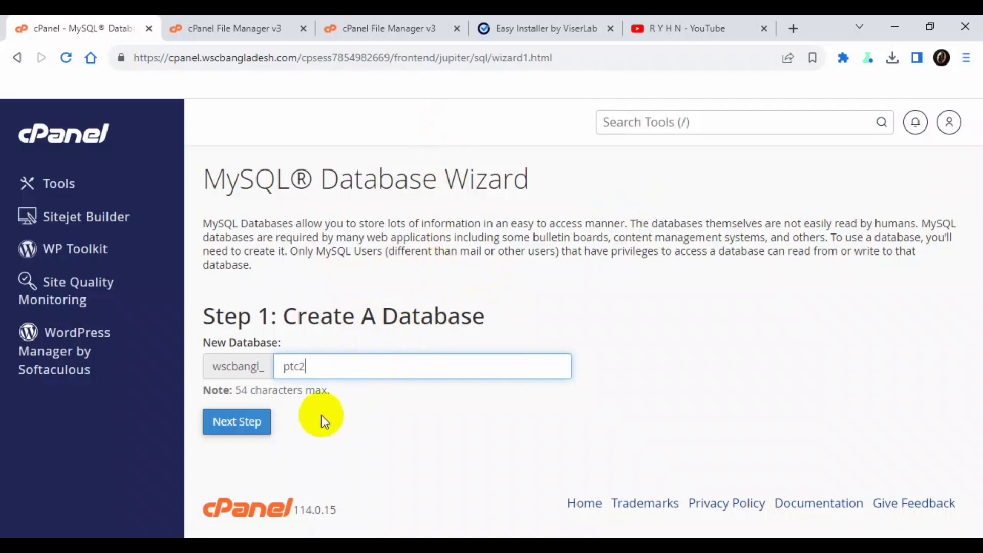
pyautogui.click(238, 435)
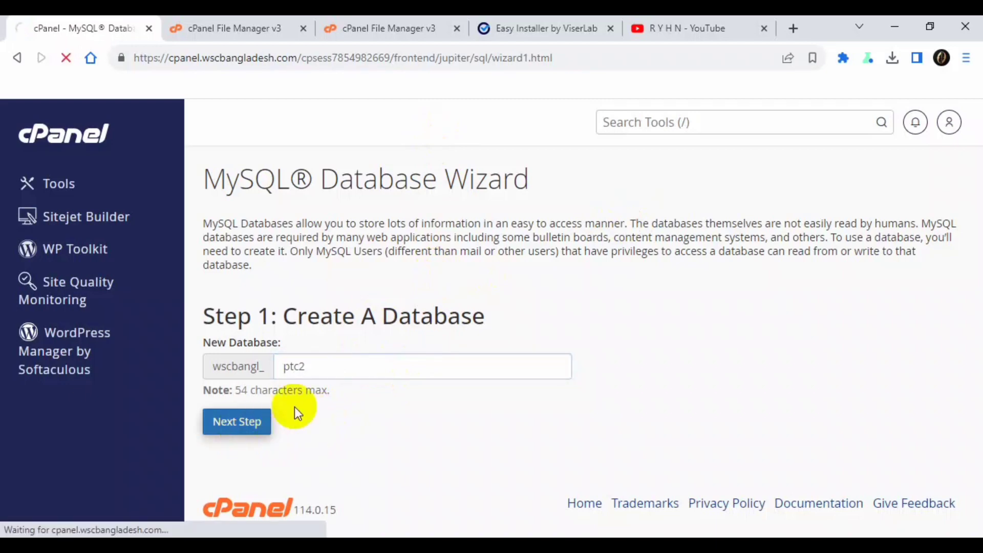
# - Enter ptc2 as the new database user's name
pyautogui.click(335, 329)
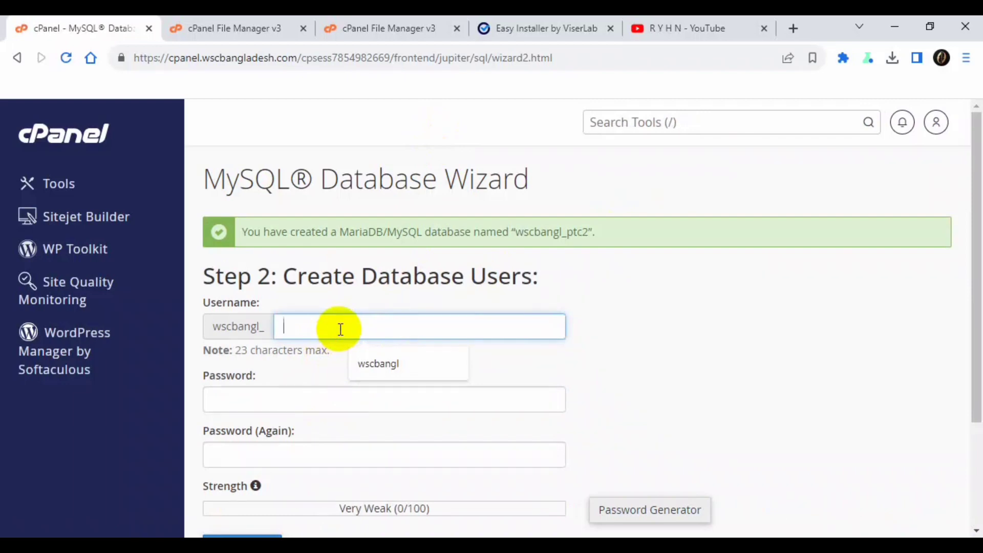
pyautogui.write('ptc2')
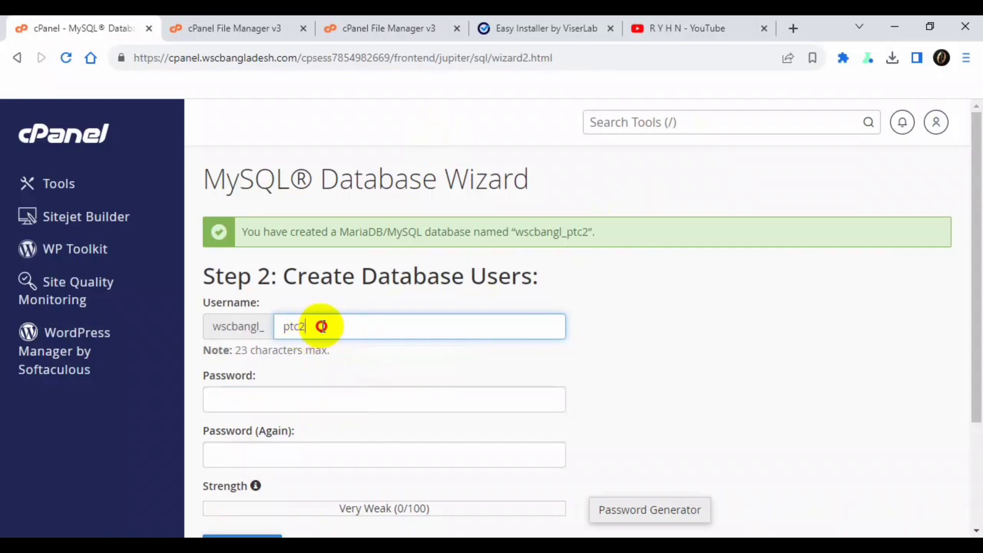
pyautogui.moveTo(322, 326); pyautogui.dragTo(288, 328)
pyautogui.click(307, 329)
pyautogui.click(369, 354)
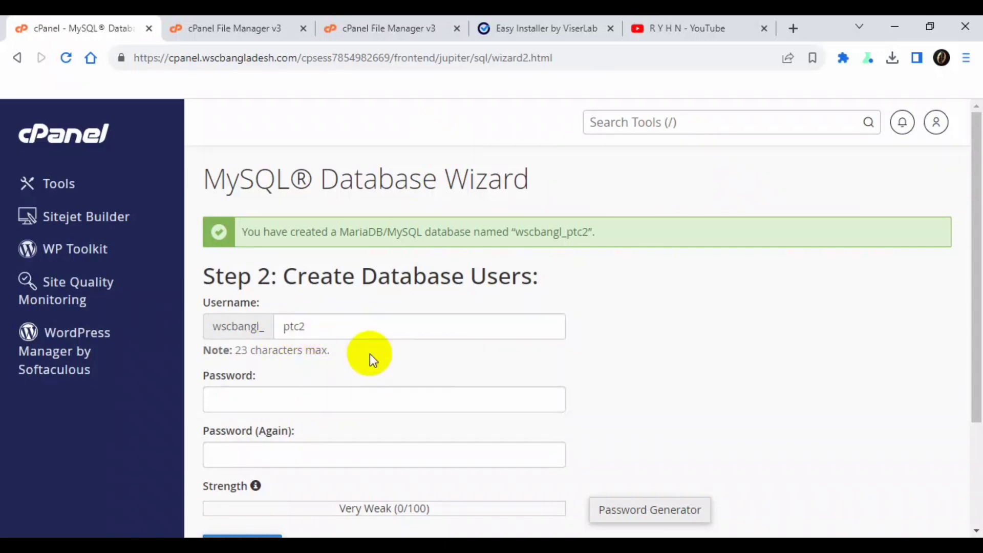
pyautogui.scroll(-3, 351, 342)
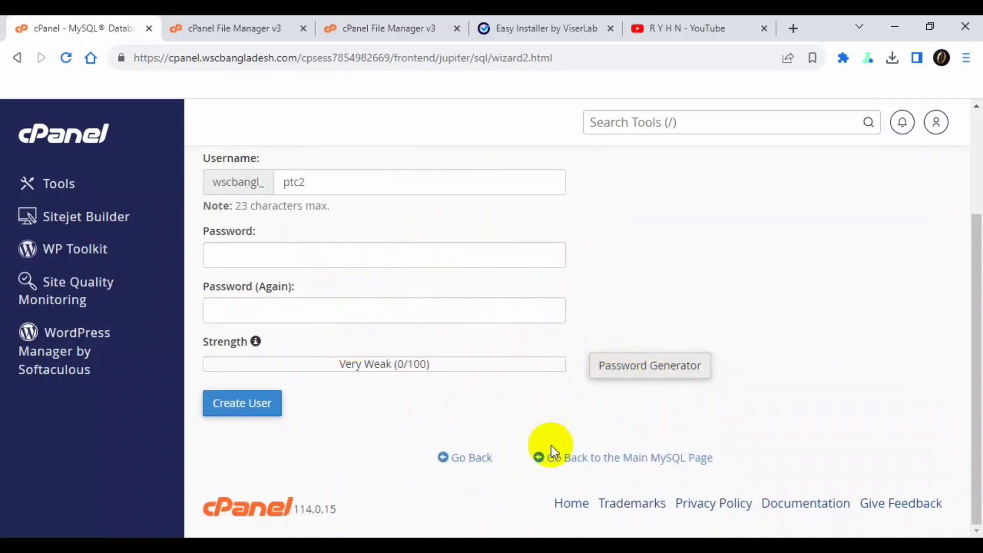
# - Create the MySQL user with a generated, copied password
pyautogui.click(665, 364)
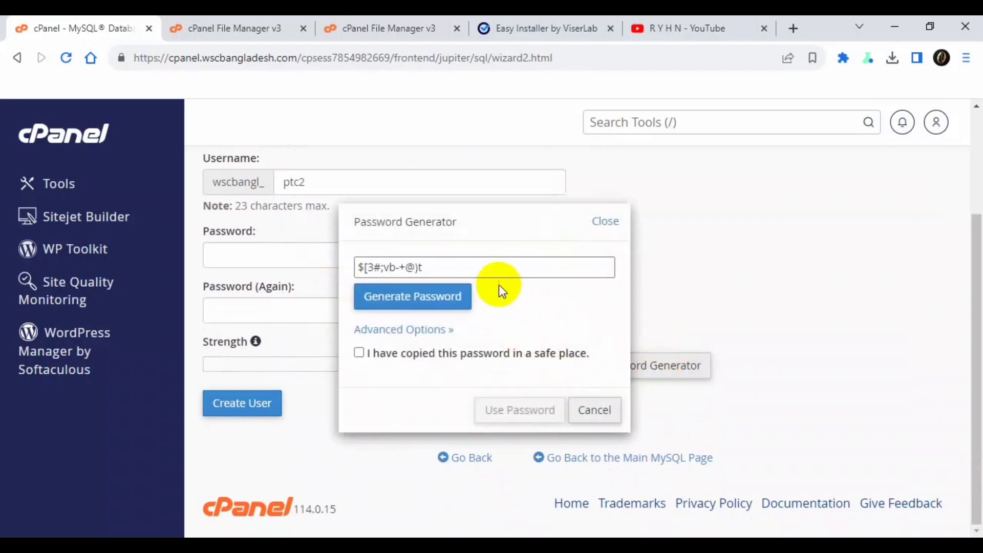
pyautogui.click(464, 297)
pyautogui.moveTo(460, 265); pyautogui.dragTo(333, 265)
pyautogui.hotkey('ctrl', 'c')
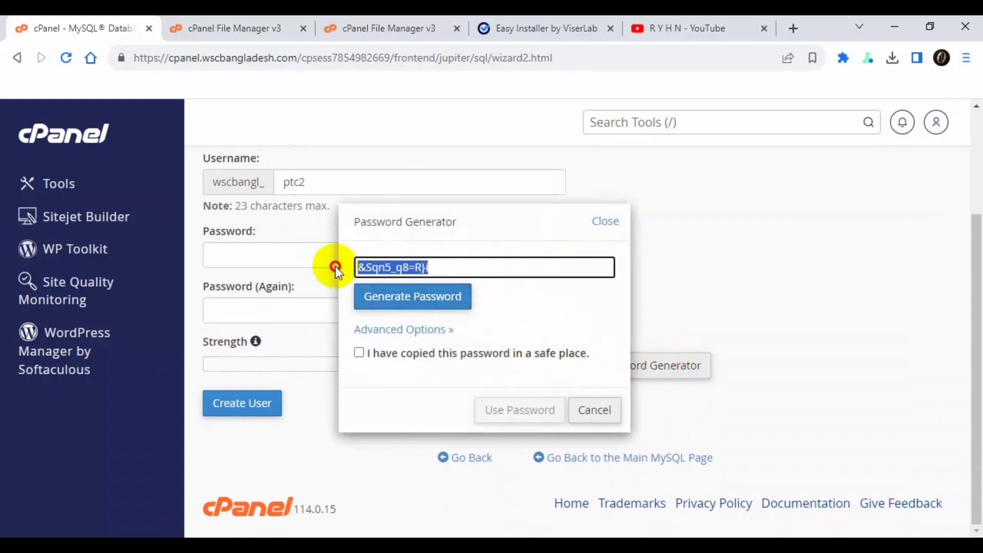
pyautogui.click(444, 355)
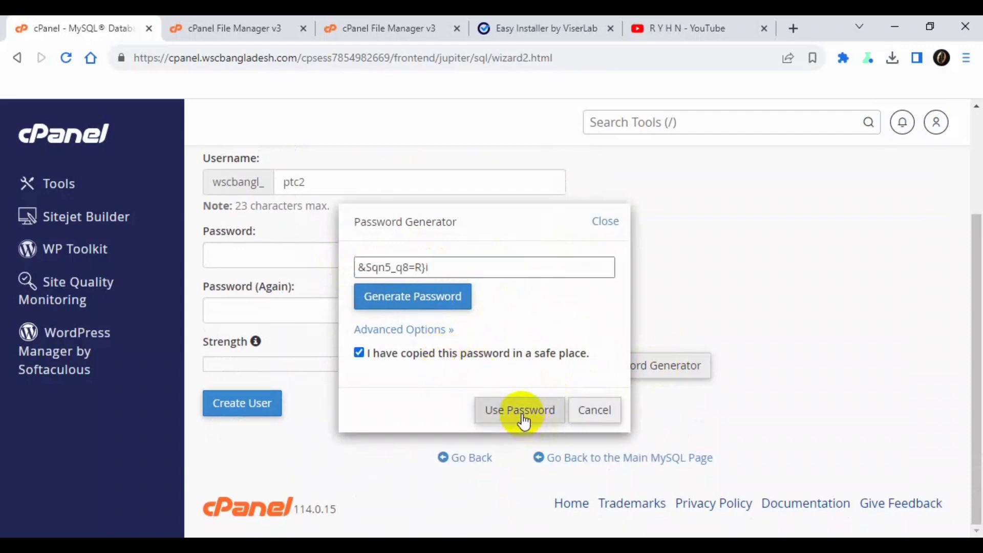
pyautogui.click(518, 412)
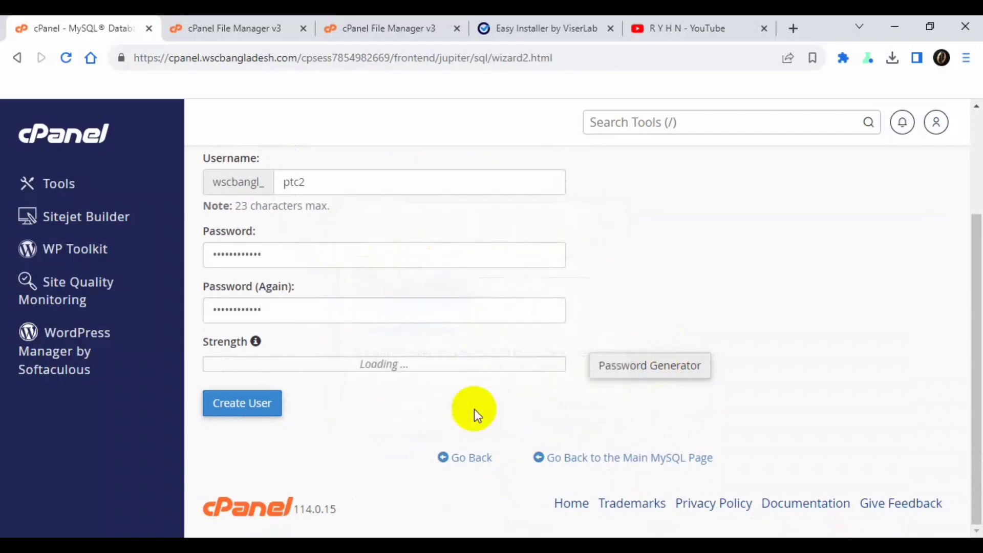
pyautogui.click(256, 407)
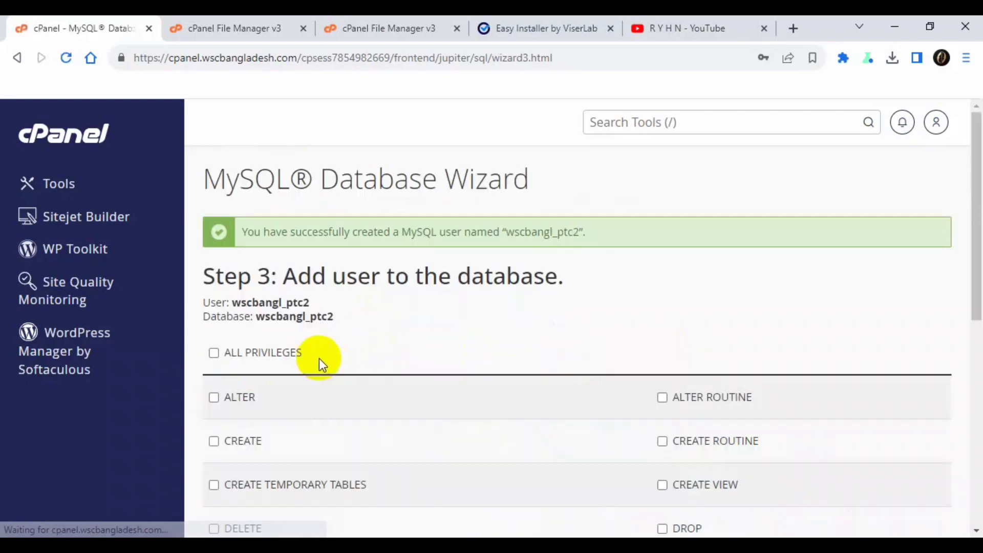
# - Grant the user ALL PRIVILEGES on wscbangl_ptc2 and save the changes
pyautogui.click(215, 354)
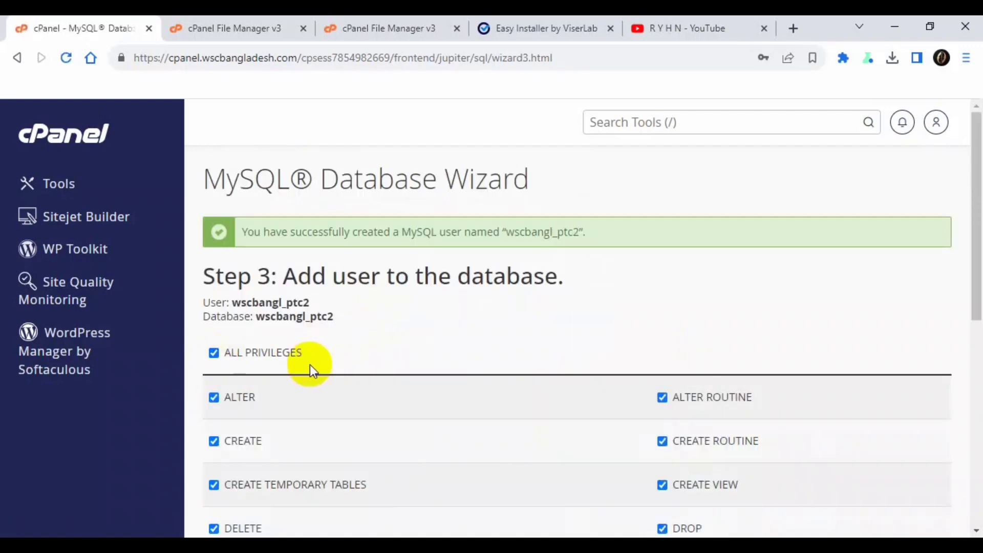
pyautogui.scroll(-8, 309, 364)
pyautogui.click(262, 367)
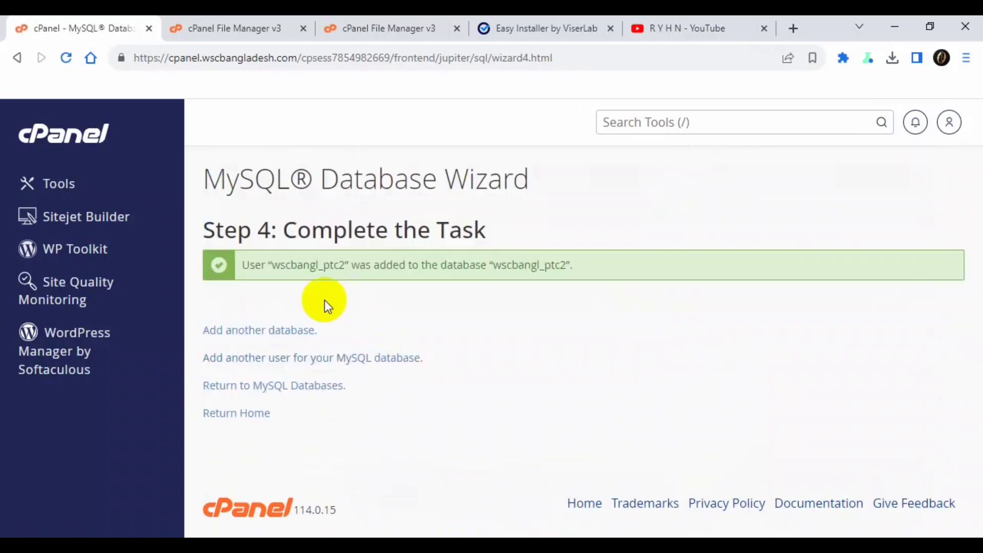
pyautogui.moveTo(273, 265); pyautogui.dragTo(346, 265)
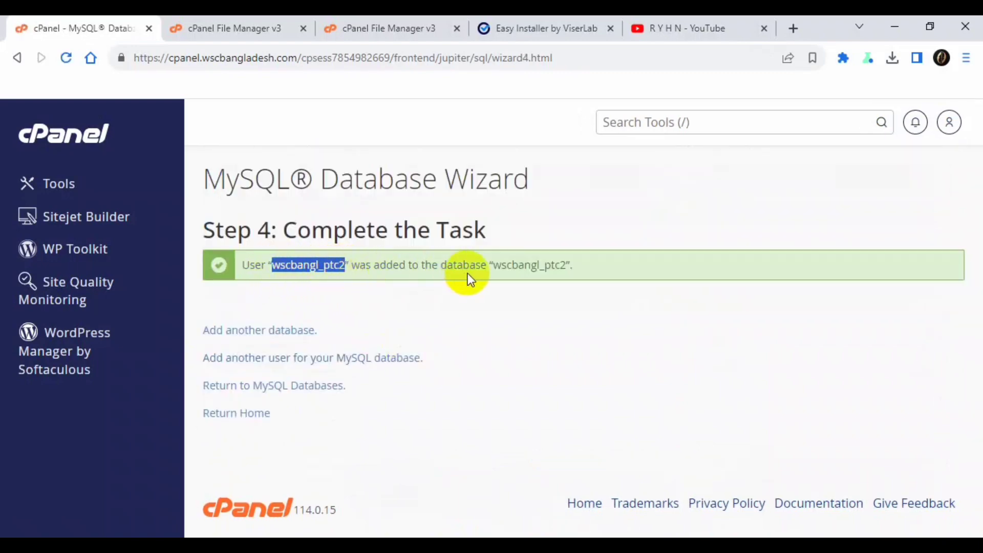
pyautogui.moveTo(493, 265); pyautogui.dragTo(532, 266)
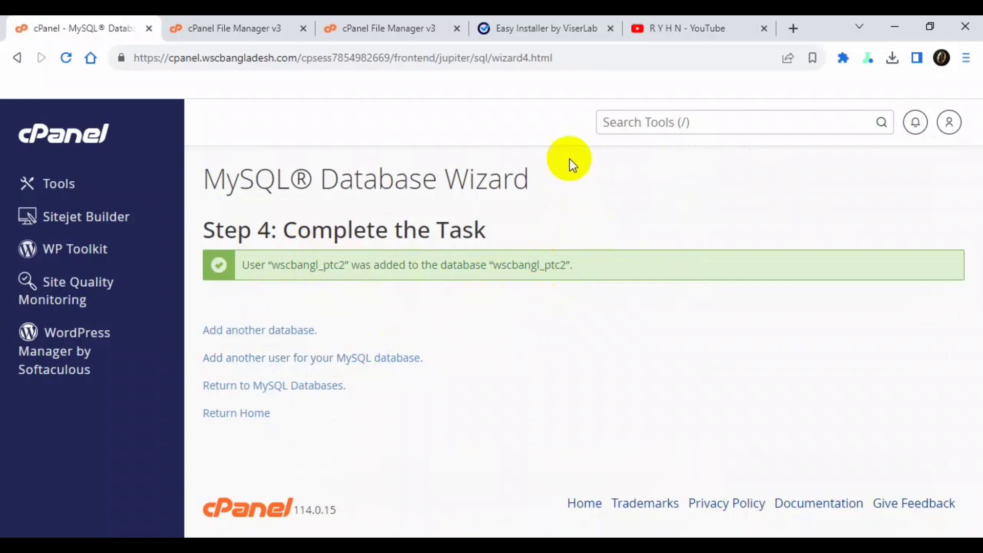
# - Paste the generated password as Database Password and set Database Host to localhost
pyautogui.click(520, 30)
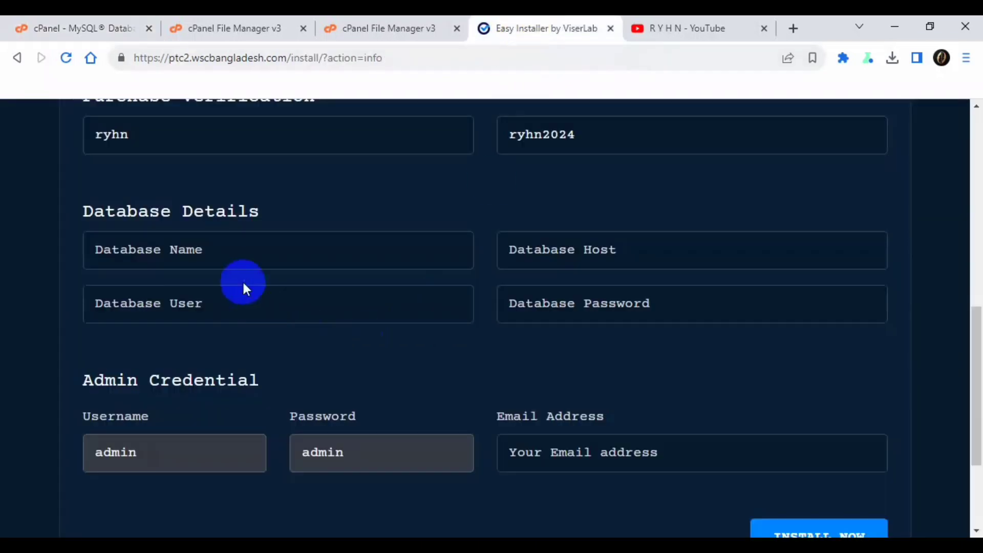
pyautogui.click(592, 303)
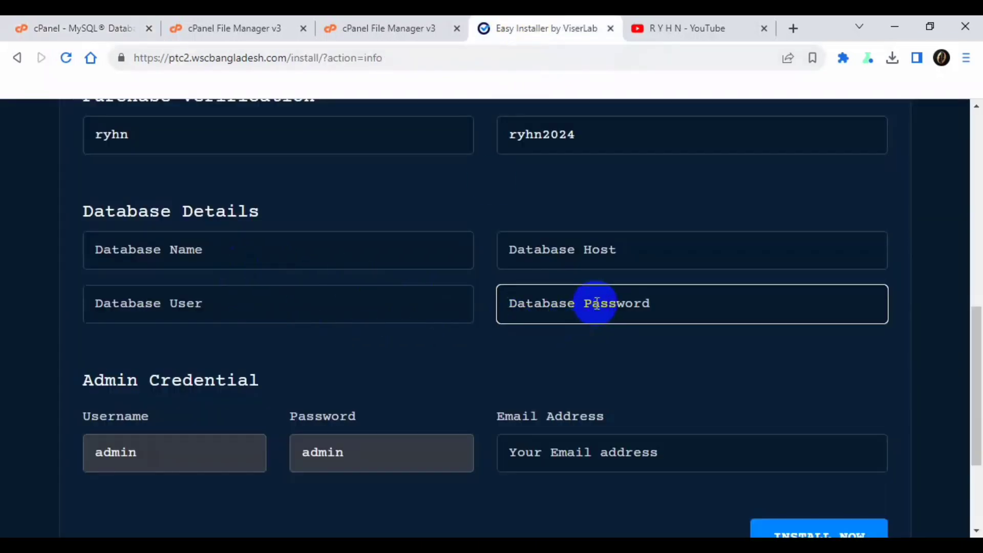
pyautogui.hotkey('ctrl', 'v')
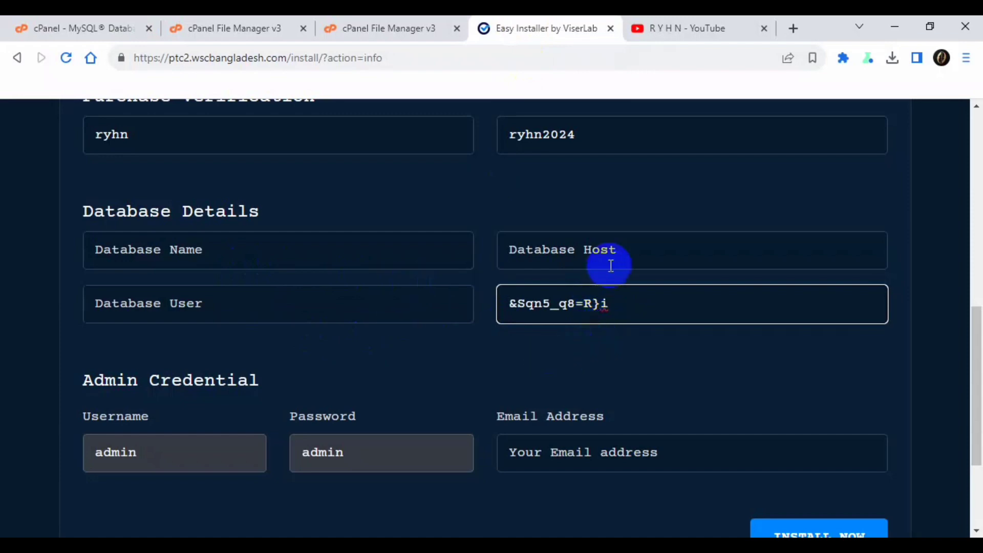
pyautogui.click(597, 249)
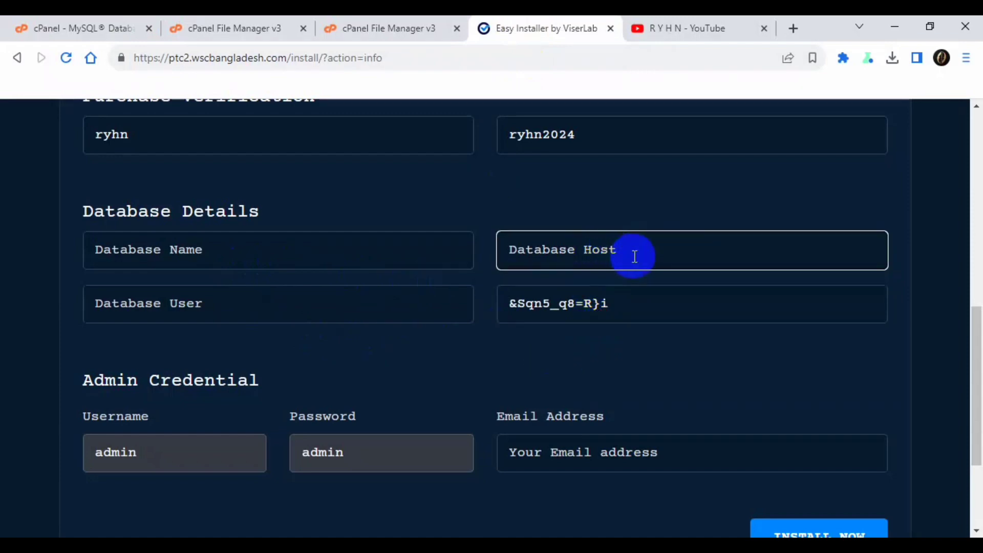
pyautogui.write('local')
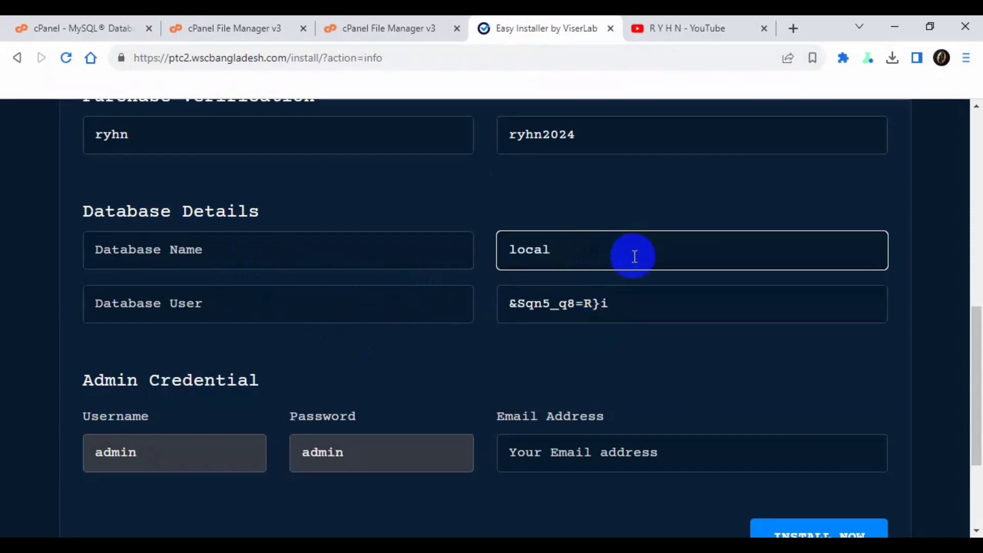
pyautogui.write('host')
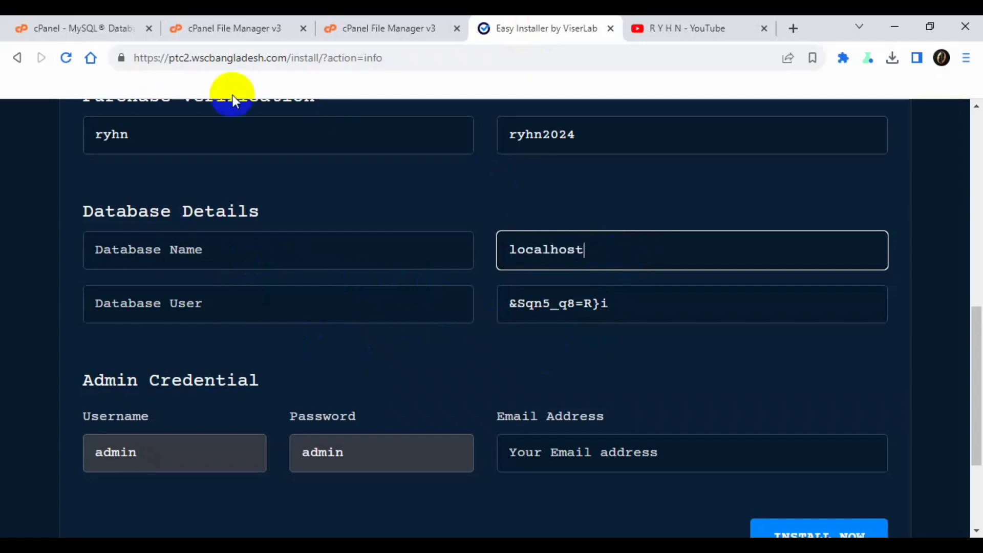
pyautogui.click(201, 29)
pyautogui.click(75, 28)
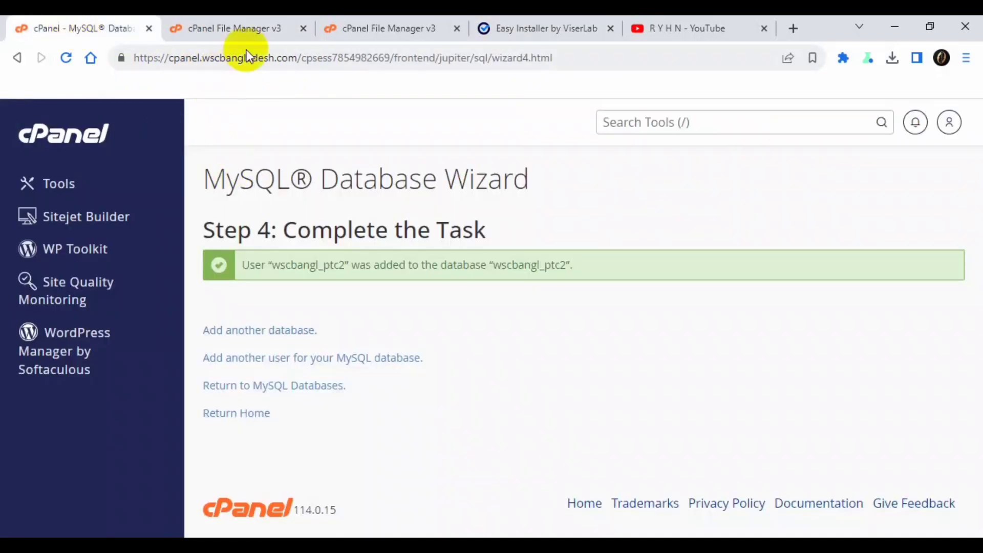
pyautogui.click(303, 29)
pyautogui.doubleClick(302, 264)
pyautogui.hotkey('ctrl', 'c')
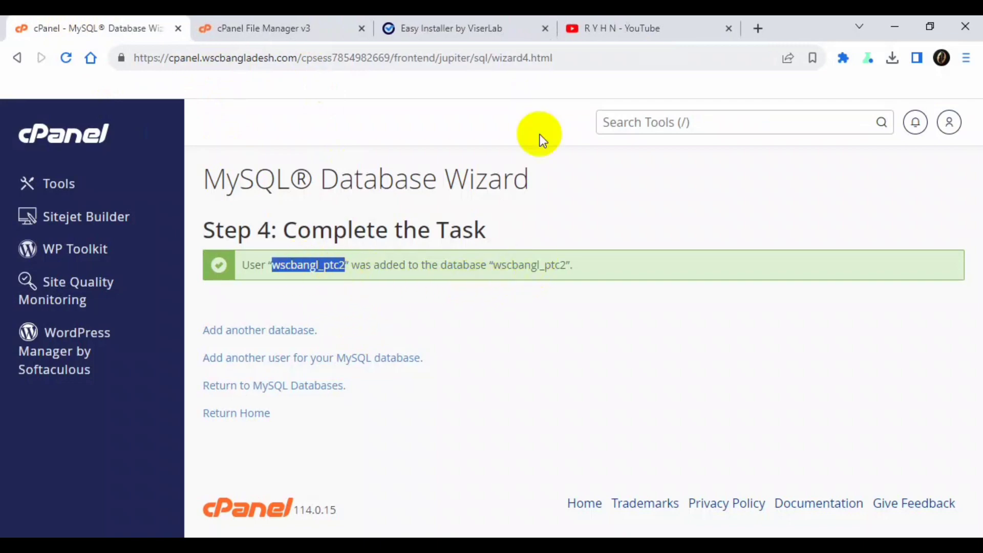
pyautogui.click(445, 29)
pyautogui.click(334, 248)
pyautogui.hotkey('ctrl', 'v')
pyautogui.click(280, 307)
pyautogui.hotkey('ctrl', 'v')
# - Type the admin's e-mail address into the Admin Credential Email field
pyautogui.click(331, 370)
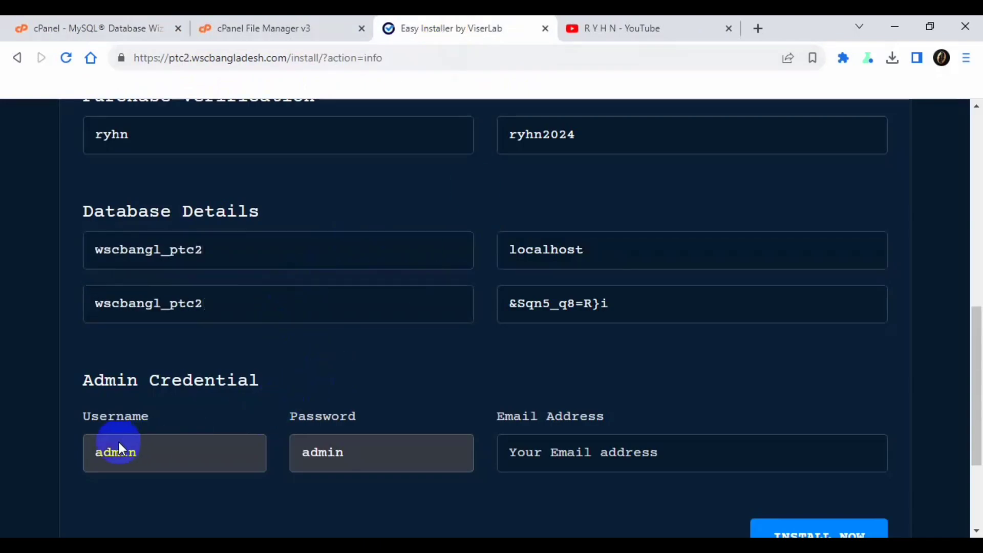
pyautogui.scroll(-3, 117, 392)
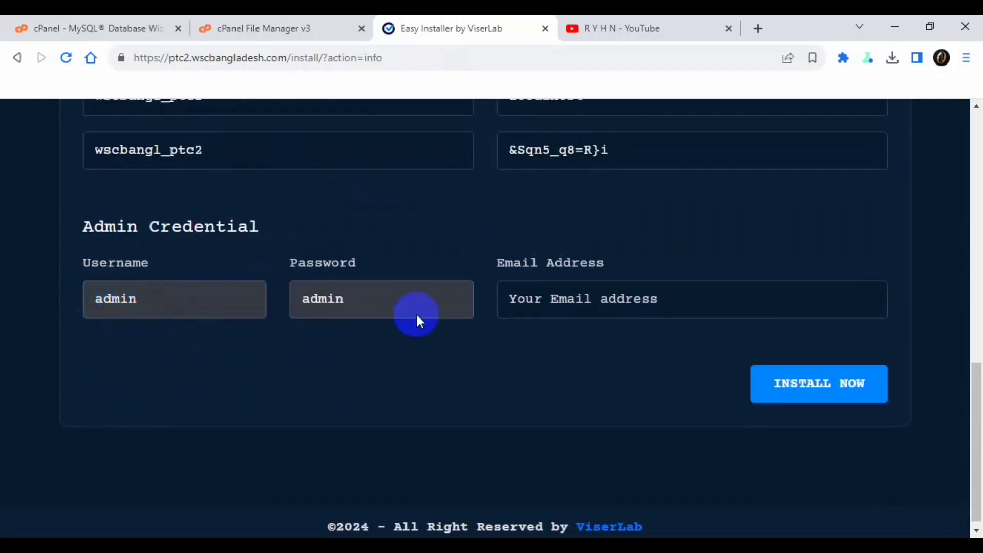
pyautogui.moveTo(386, 304); pyautogui.dragTo(284, 293)
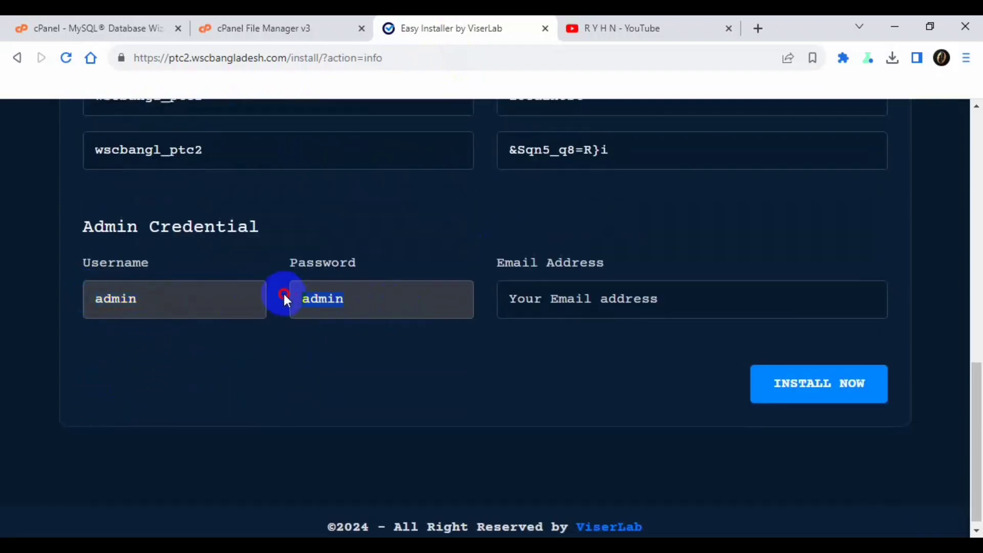
pyautogui.click(563, 302)
pyautogui.click(563, 305)
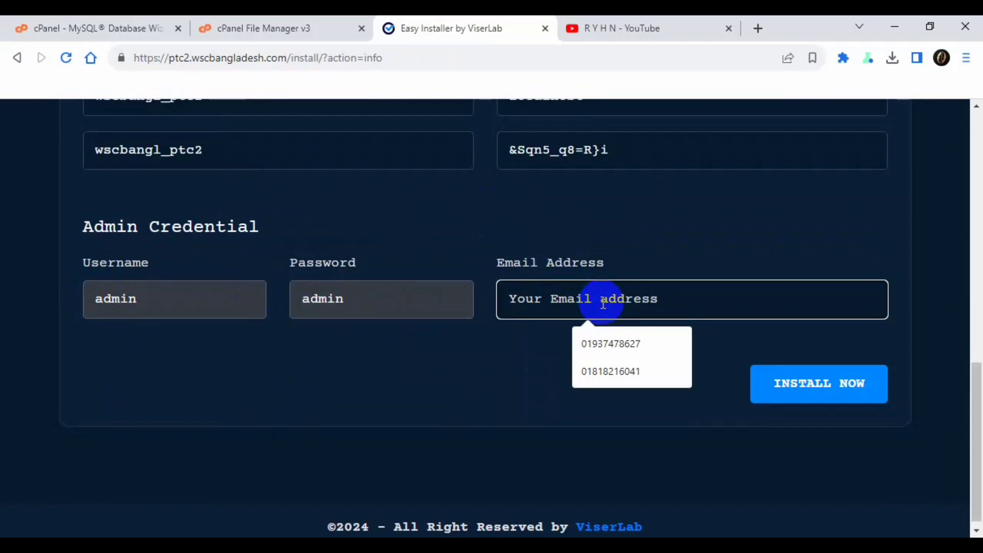
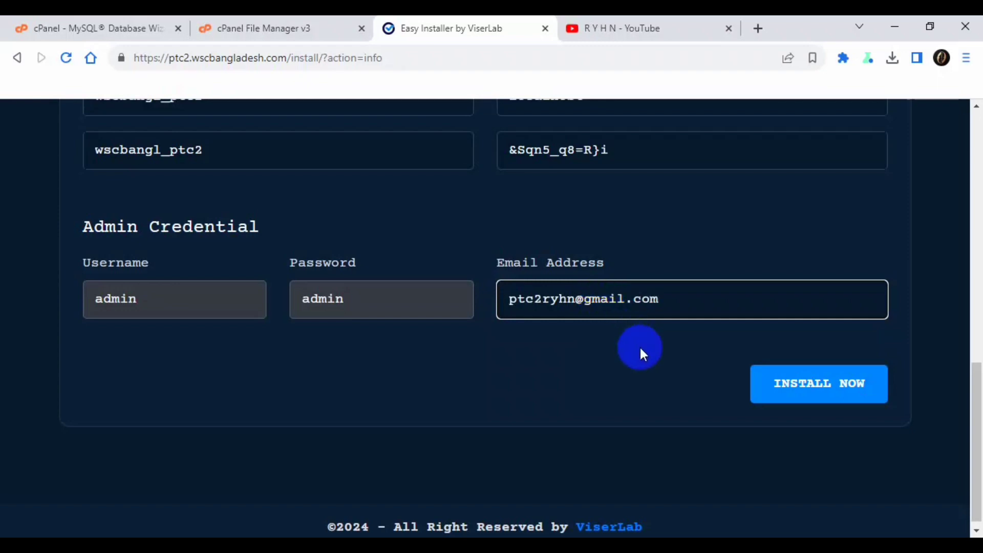
# - Check the entered admin e-mail by selecting it, then leave the field
pyautogui.click(703, 301)
pyautogui.moveTo(703, 301); pyautogui.dragTo(467, 308)
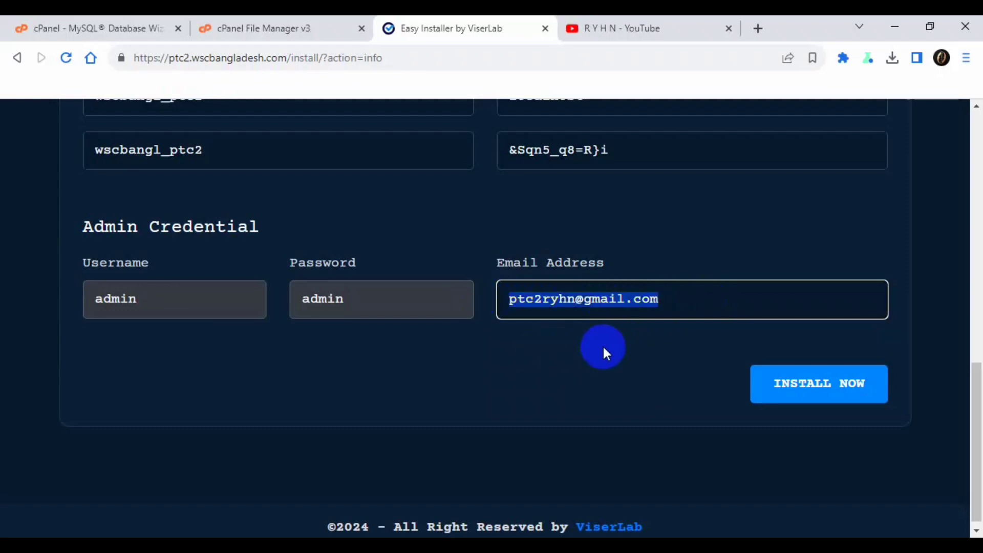
pyautogui.click(598, 330)
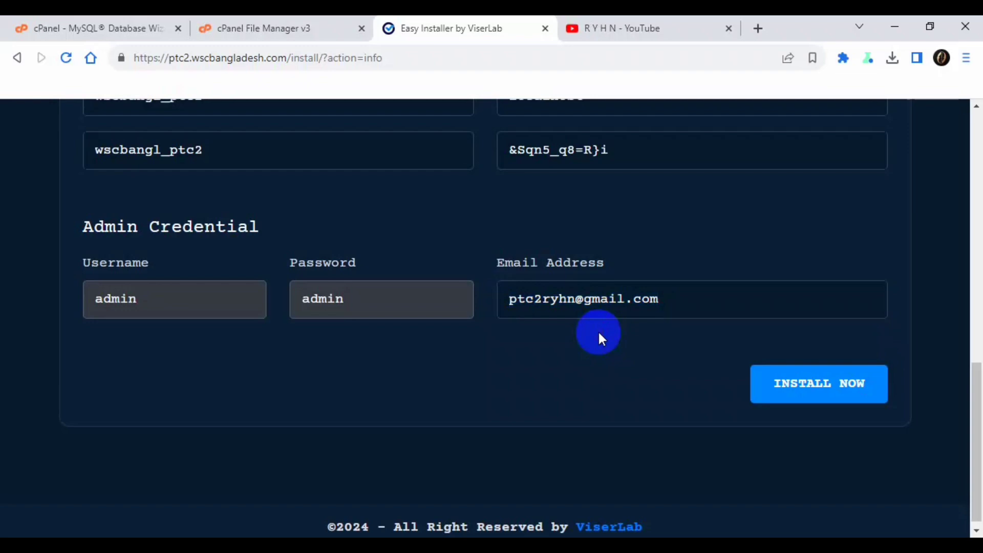
pyautogui.scroll(2, 665, 332)
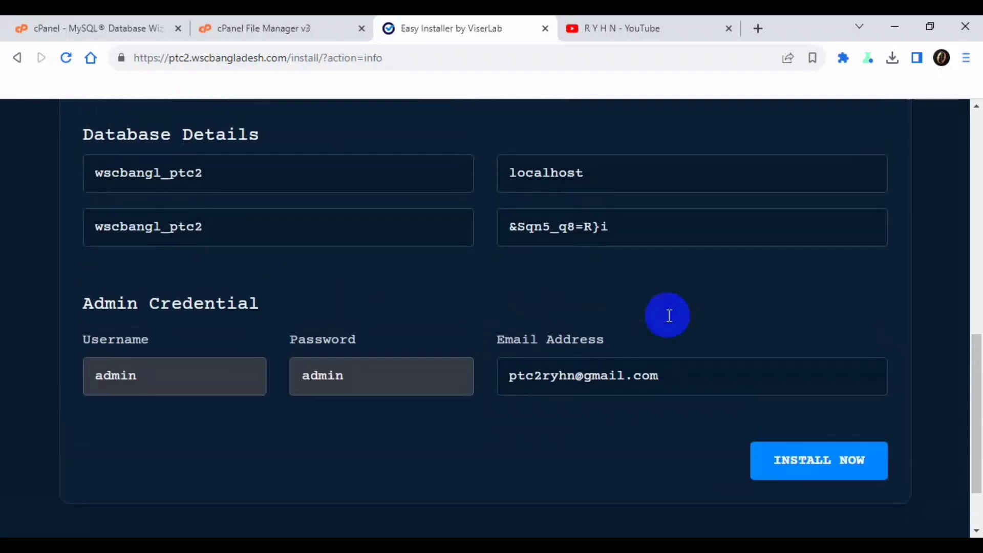
pyautogui.scroll(-2, 666, 335)
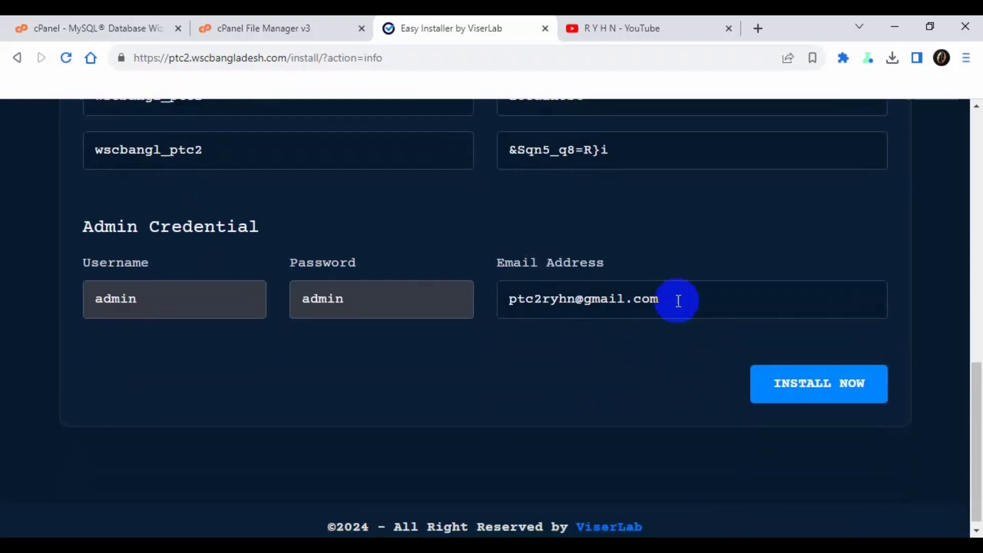
pyautogui.moveTo(666, 298); pyautogui.dragTo(512, 296)
pyautogui.click(570, 344)
pyautogui.click(704, 303)
pyautogui.moveTo(705, 303); pyautogui.dragTo(482, 318)
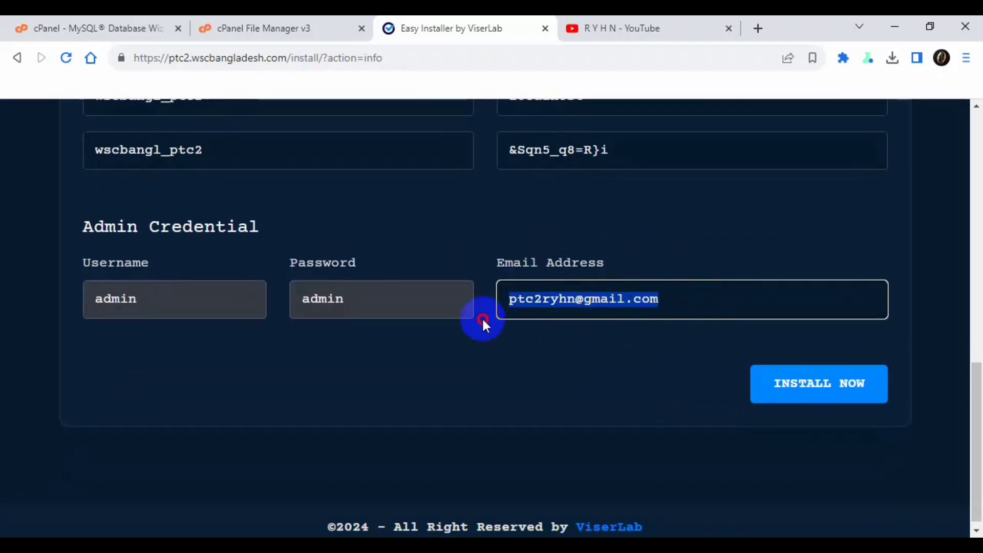
pyautogui.click(570, 348)
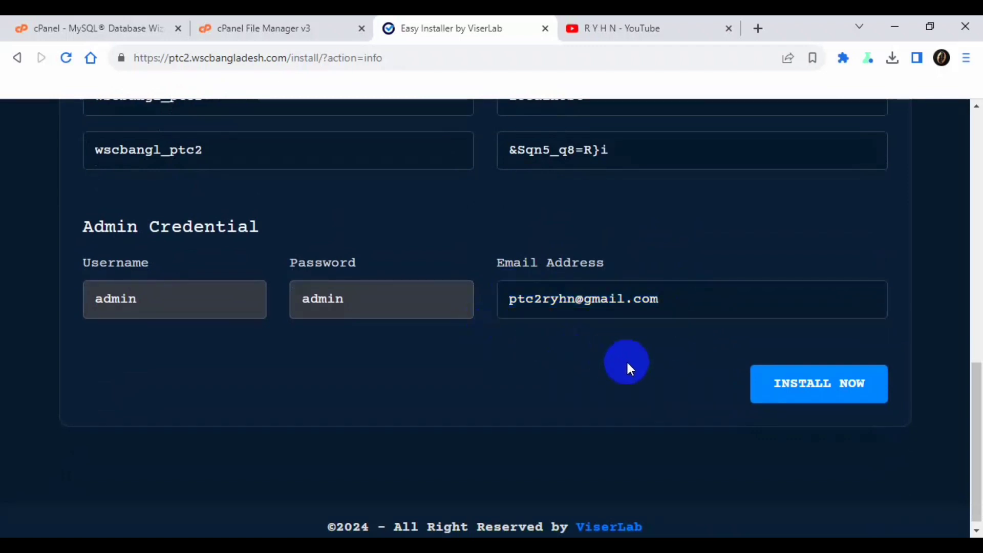
# - Run the installation with the entered details to reach the Complete Installation page
pyautogui.click(811, 393)
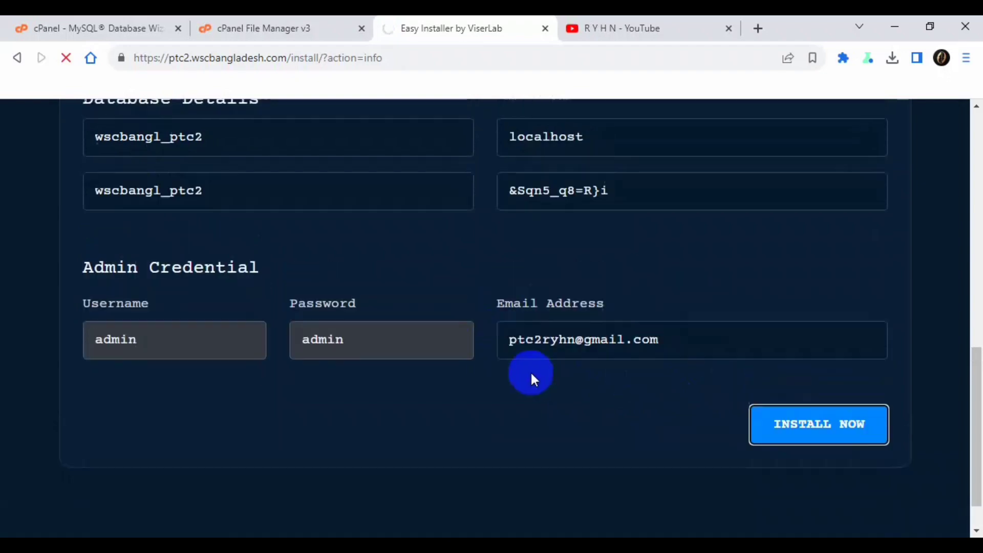
pyautogui.scroll(-5, 526, 370)
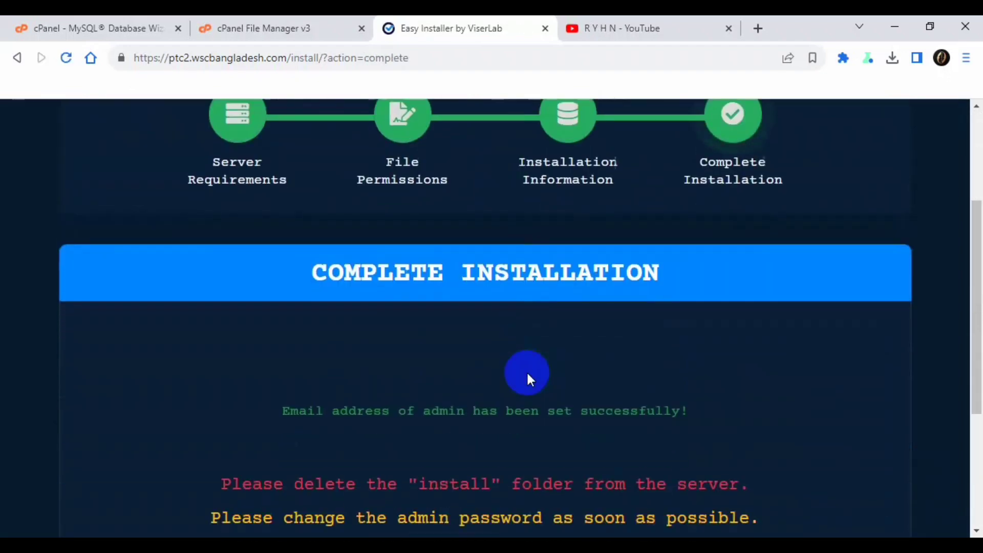
pyautogui.scroll(2, 372, 290)
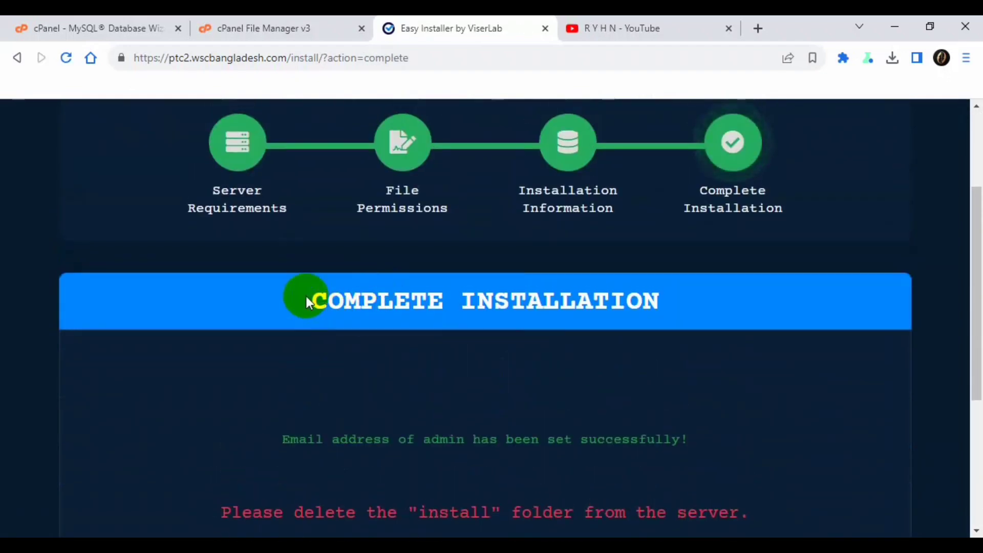
pyautogui.moveTo(302, 297); pyautogui.dragTo(689, 297)
pyautogui.click(690, 297)
# - Read the success message and the warning to delete the install folder
pyautogui.scroll(-4, 658, 302)
pyautogui.moveTo(290, 209); pyautogui.dragTo(406, 217)
pyautogui.click(407, 217)
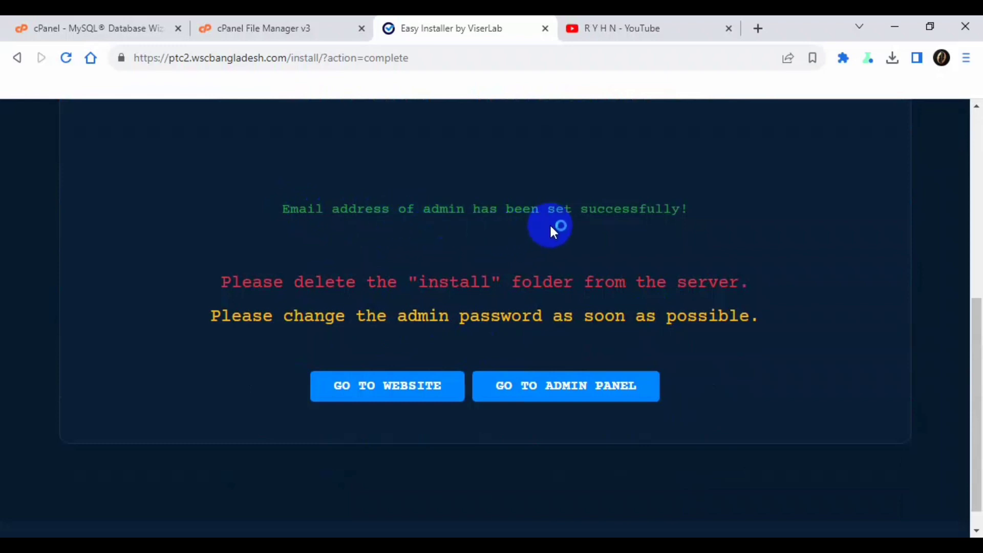
pyautogui.scroll(-1, 237, 259)
pyautogui.moveTo(220, 256); pyautogui.dragTo(747, 259)
pyautogui.click(746, 259)
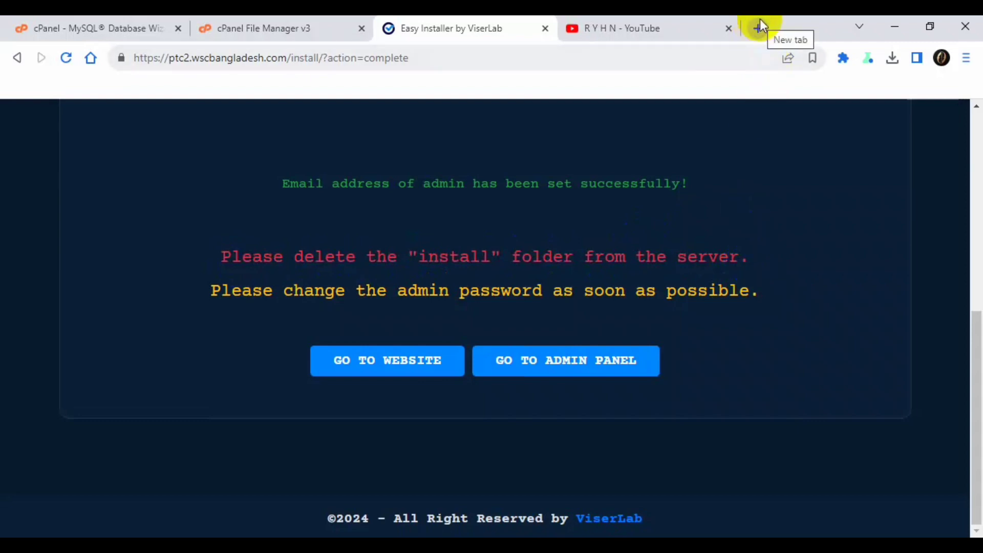
# - Copy the domain from File Manager and load ptc2.wscbangladesh.com/install in a new tab
pyautogui.click(232, 30)
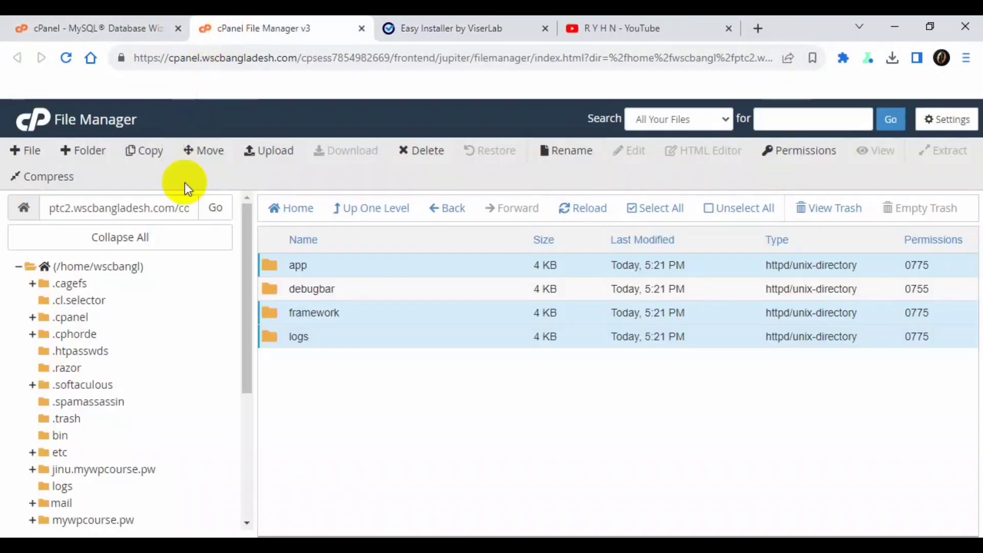
pyautogui.moveTo(174, 207); pyautogui.dragTo(2, 224)
pyautogui.hotkey('ctrl', 'c')
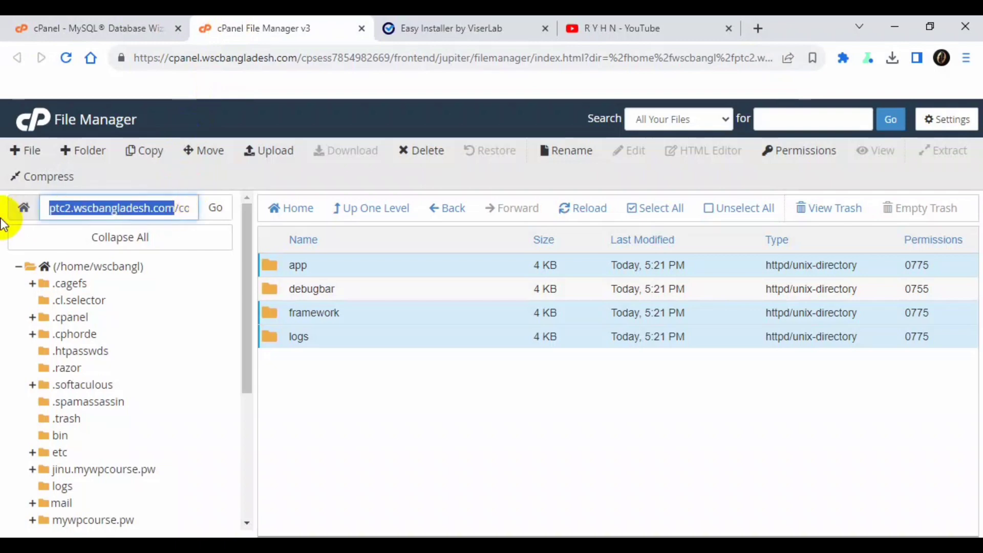
pyautogui.click(757, 29)
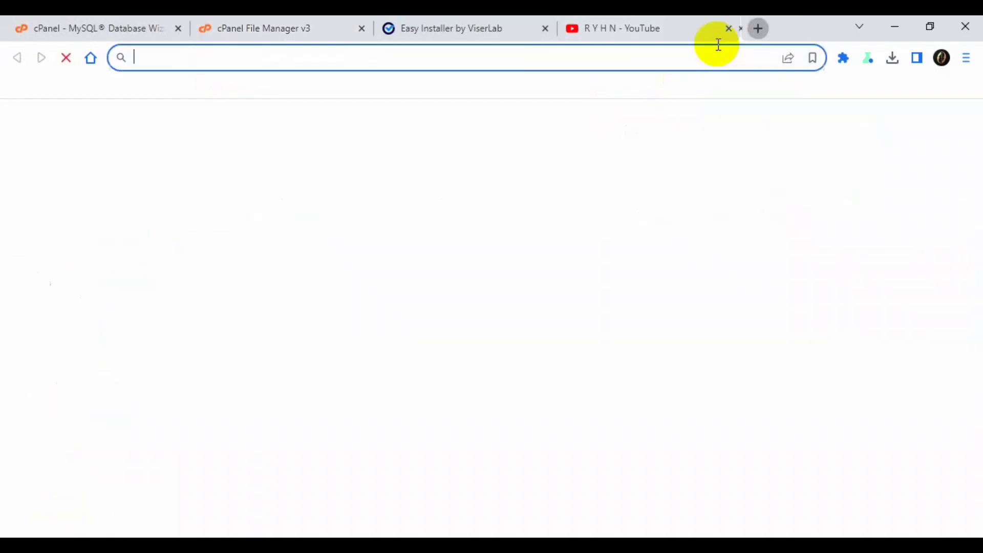
pyautogui.hotkey('ctrl', 'v')
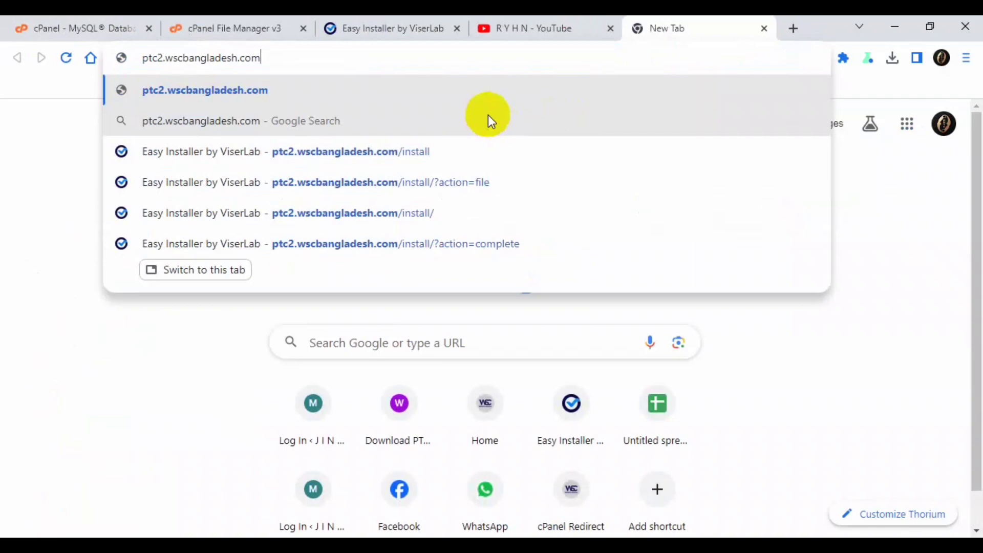
pyautogui.write('/ins')
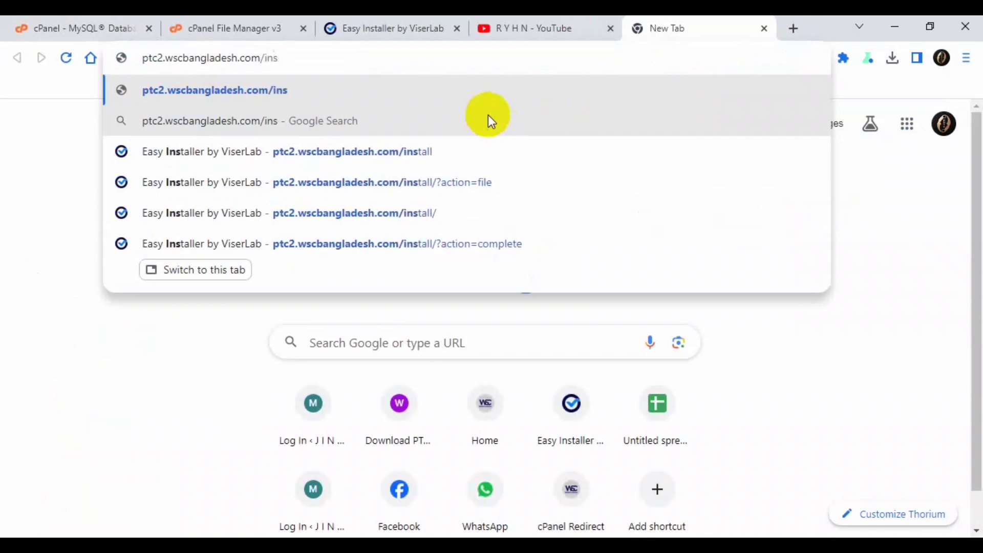
pyautogui.write('tall')
pyautogui.press('Return')
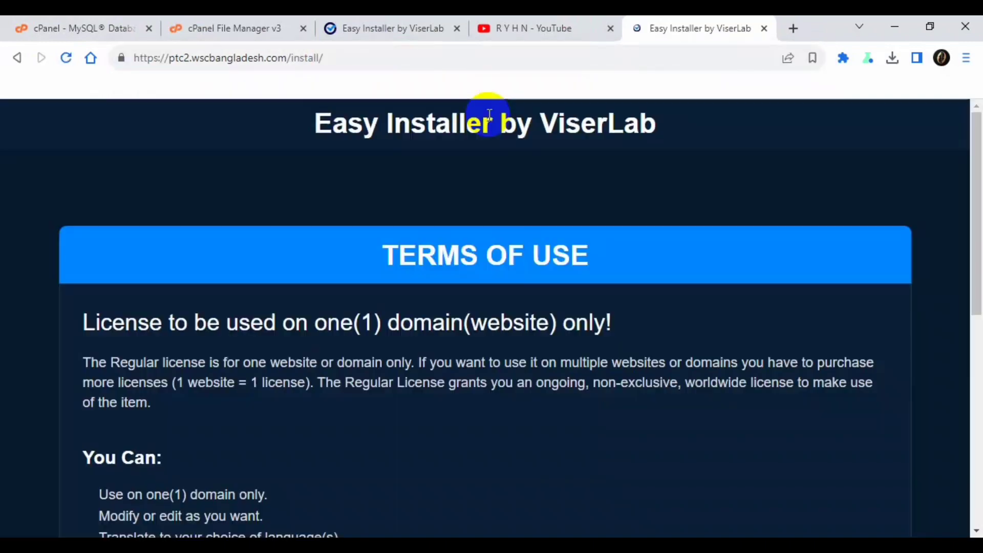
pyautogui.scroll(-10, 503, 374)
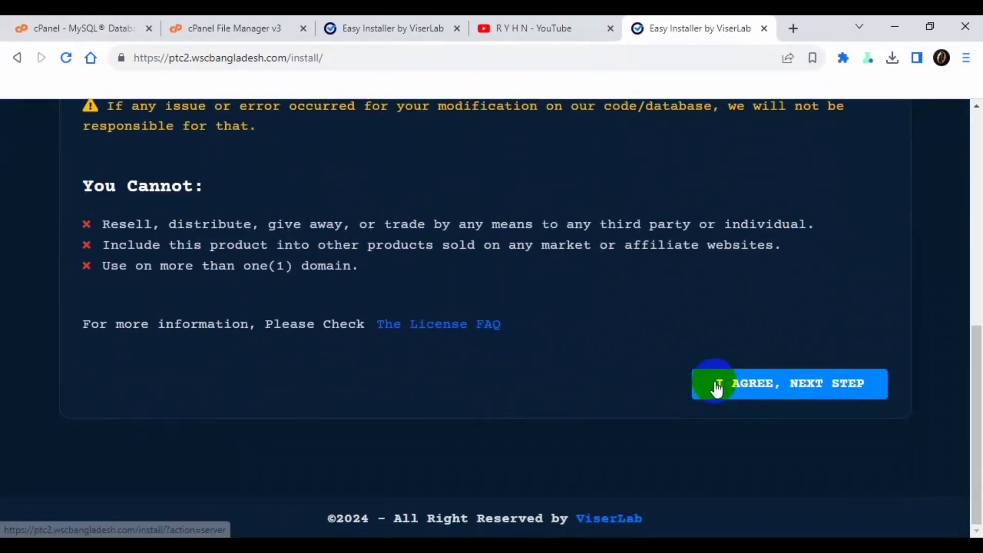
# - Close the extra tab and delete the install folder, skipping the trash
pyautogui.scroll(9, 713, 379)
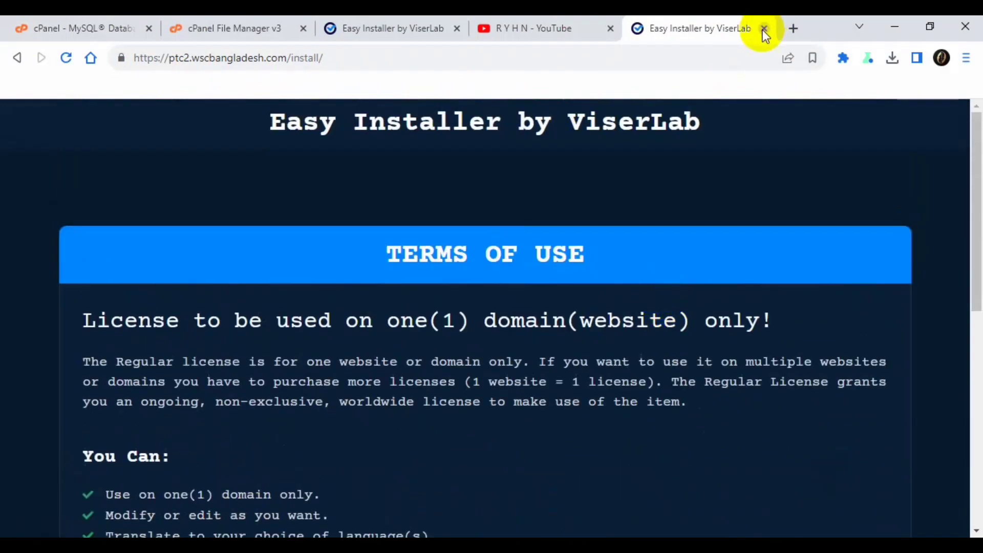
pyautogui.click(763, 28)
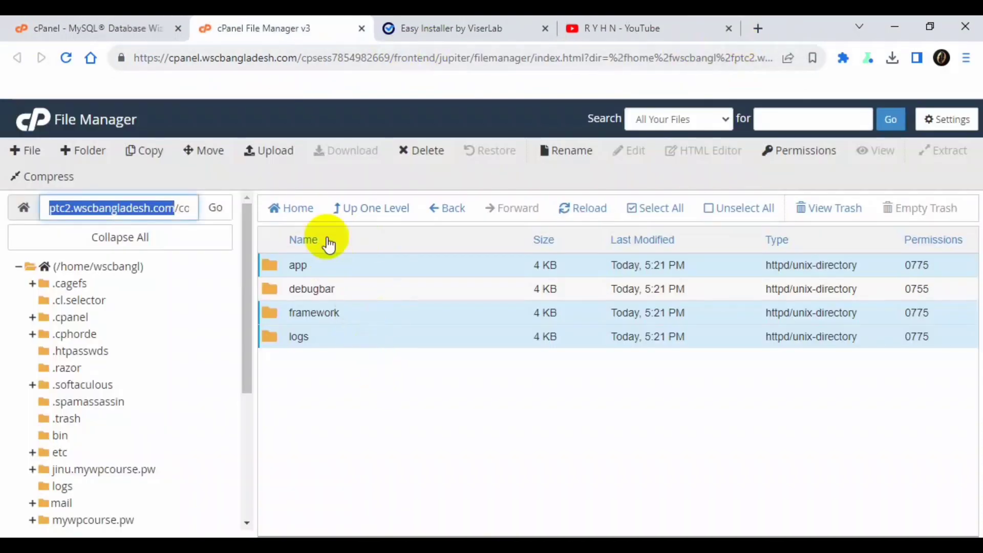
pyautogui.click(369, 214)
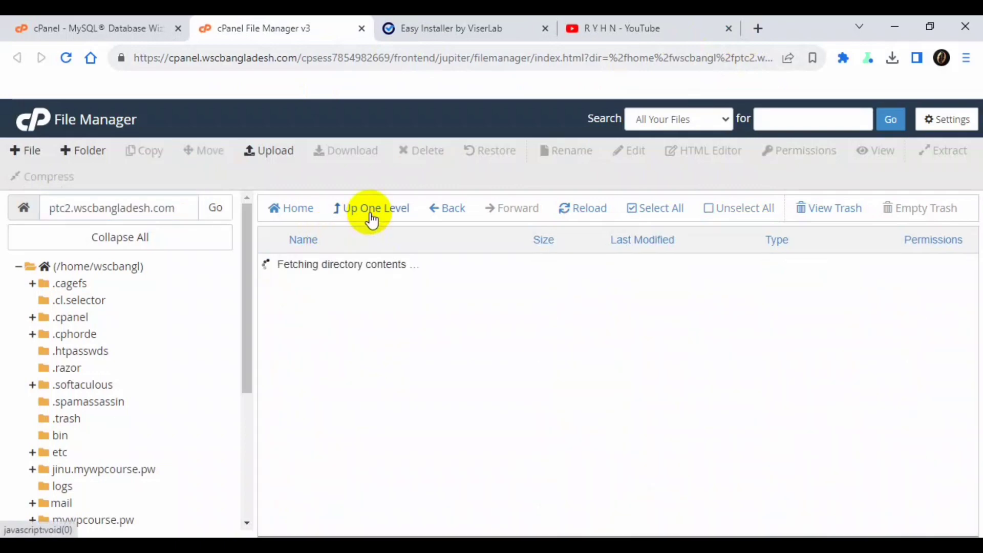
pyautogui.click(327, 337)
pyautogui.rightClick(324, 331)
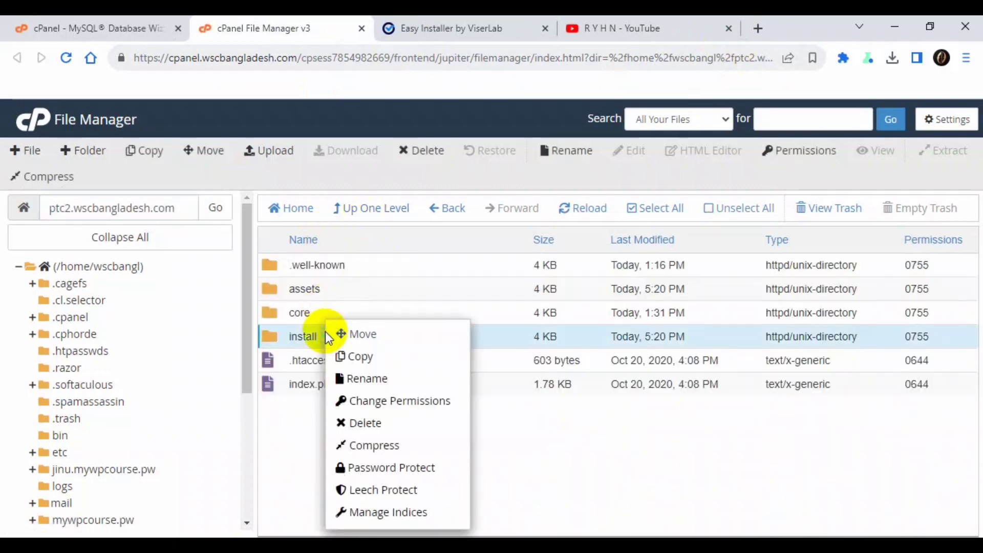
pyautogui.click(372, 422)
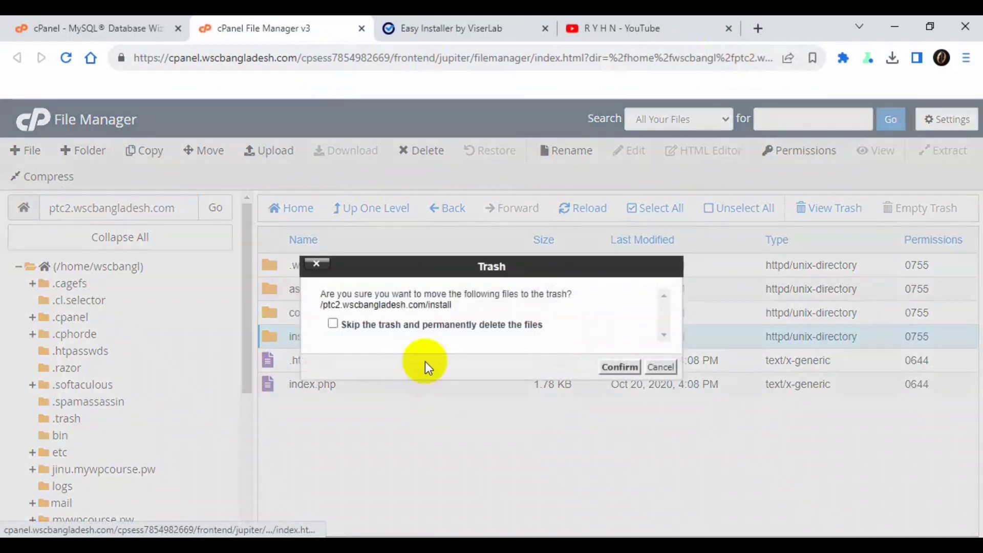
pyautogui.click(425, 324)
pyautogui.click(621, 367)
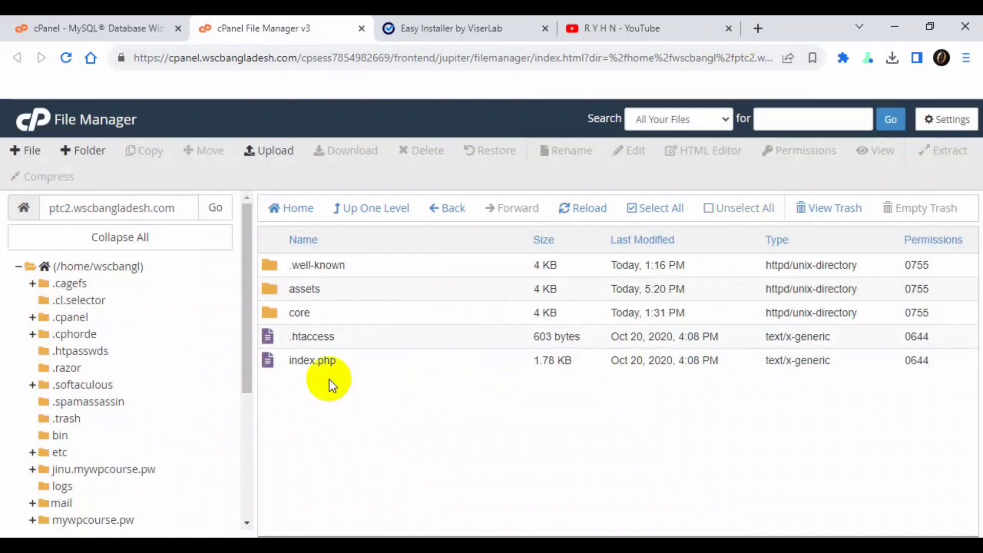
# - Go from the installation complete page to the website and its admin login page
pyautogui.click(440, 28)
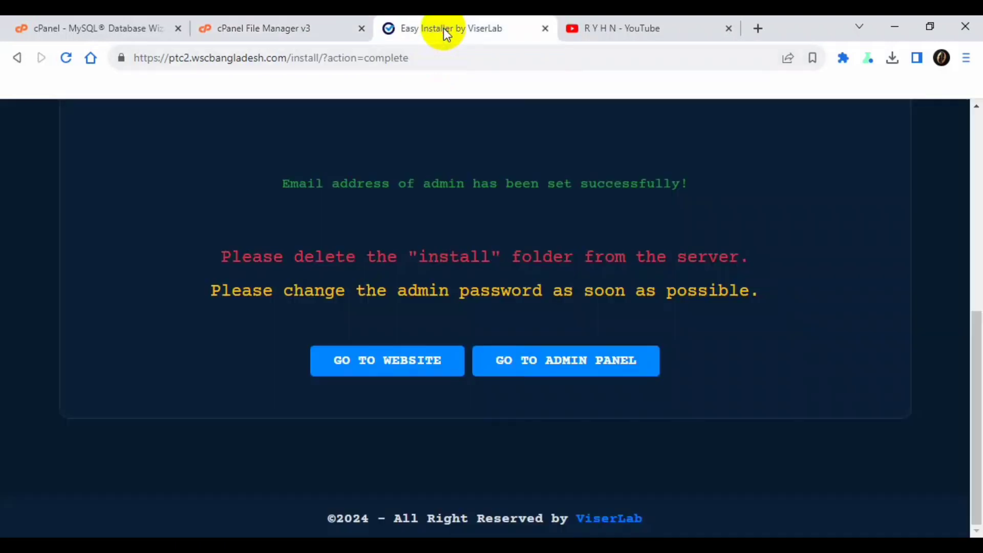
pyautogui.click(390, 374)
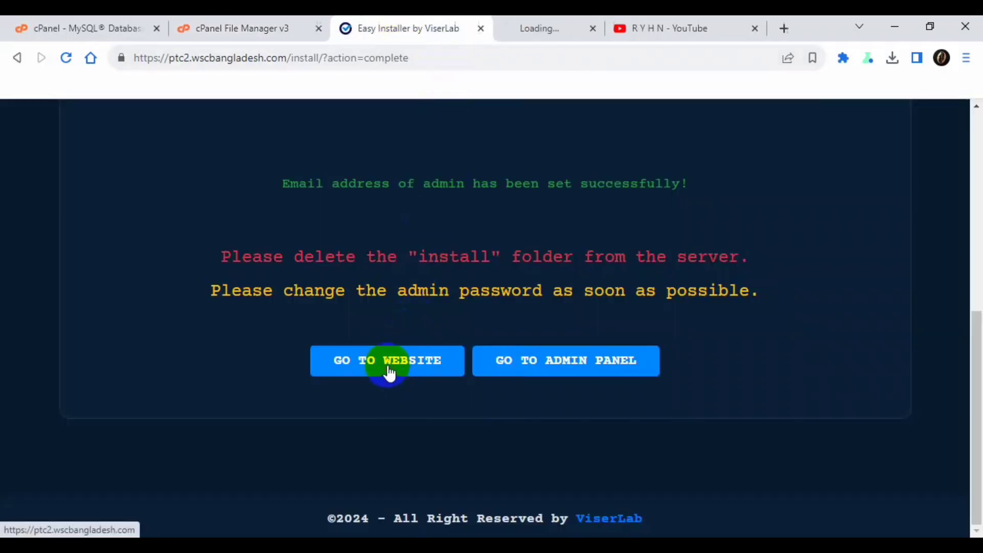
pyautogui.click(591, 372)
pyautogui.click(364, 27)
# - Log in with username admin and the admin password
pyautogui.click(502, 290)
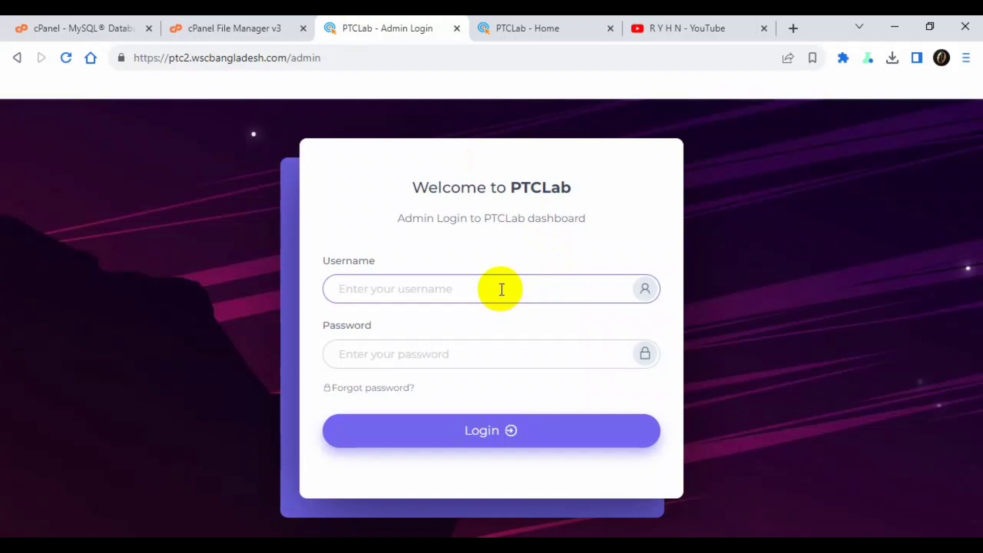
pyautogui.press('Tab')
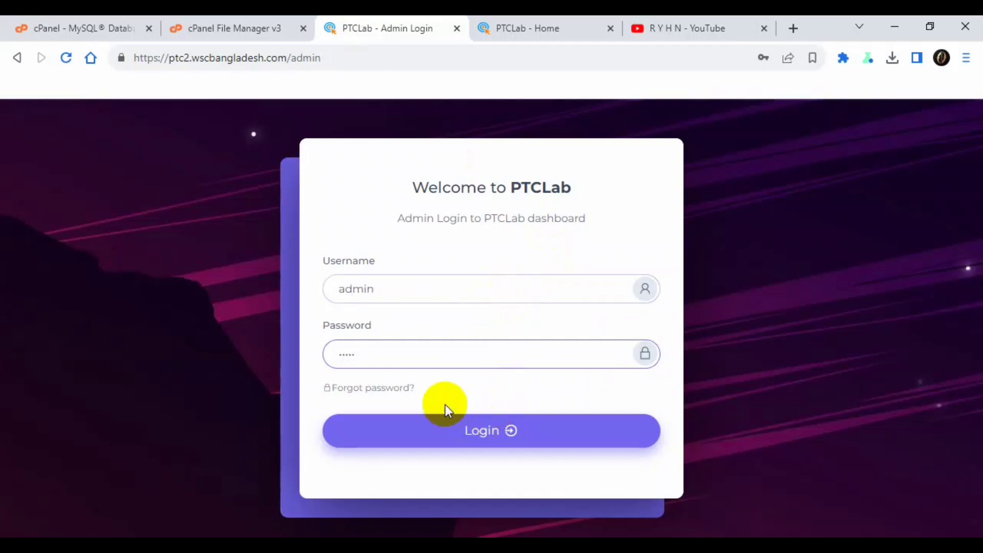
pyautogui.click(471, 432)
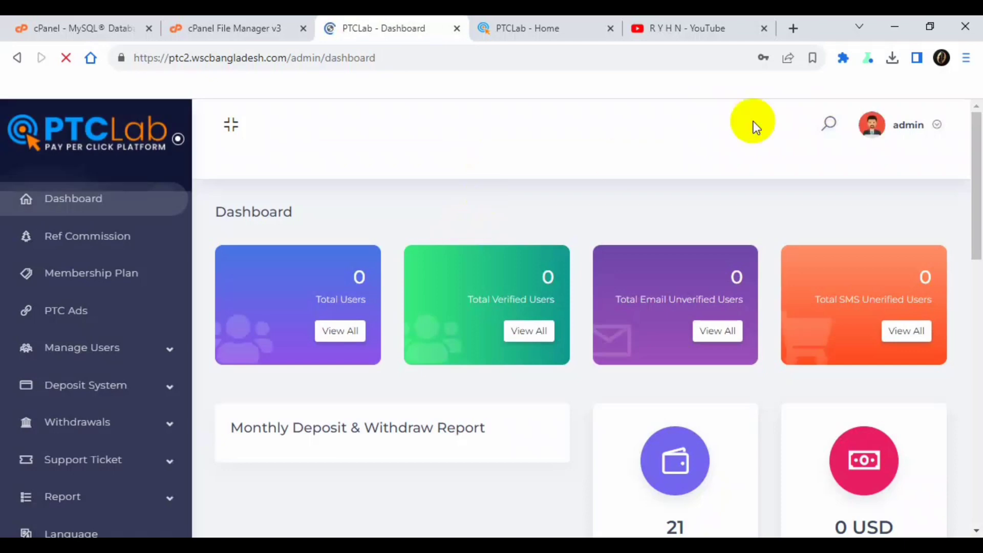
# - Dismiss the browser password prompts and open the admin Password Setting page
pyautogui.click(620, 265)
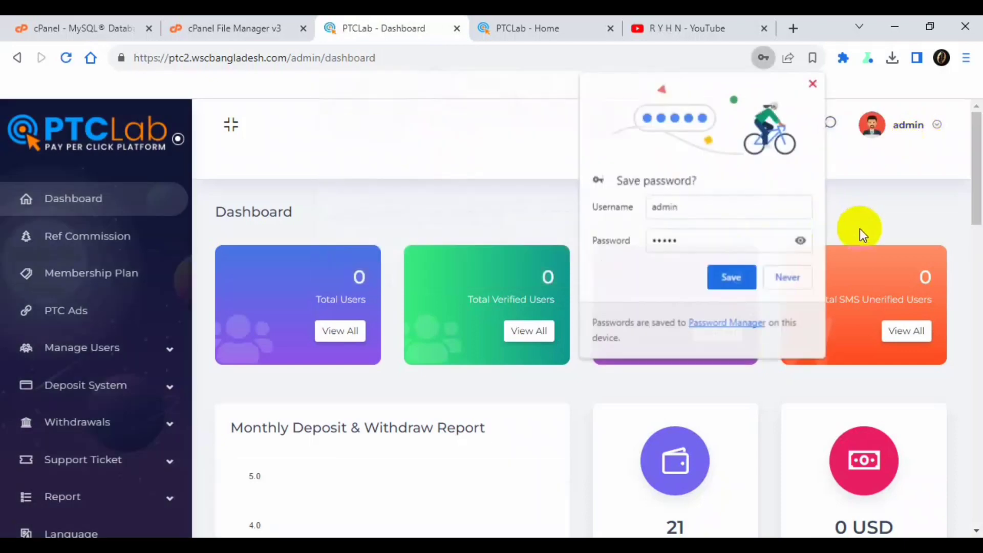
pyautogui.click(787, 277)
pyautogui.click(907, 125)
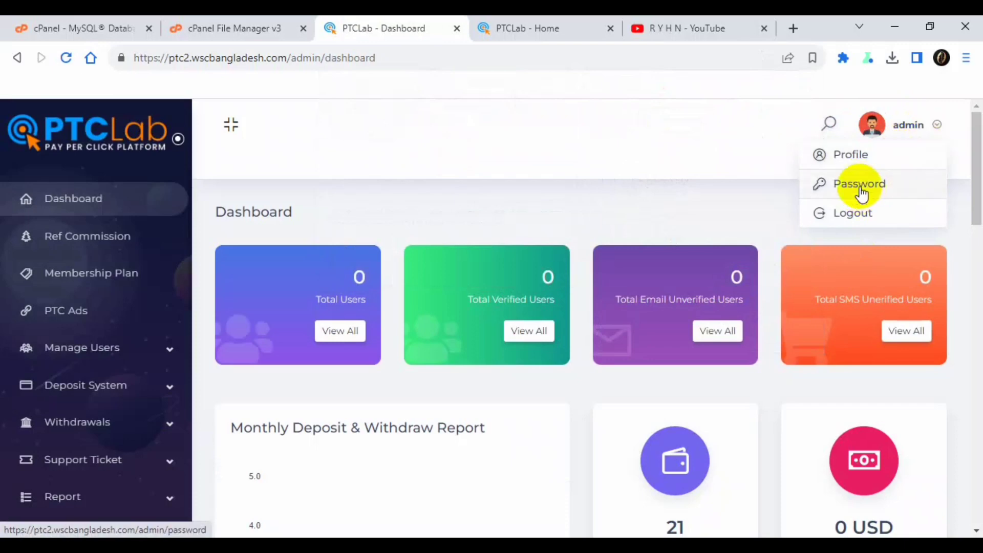
pyautogui.click(861, 184)
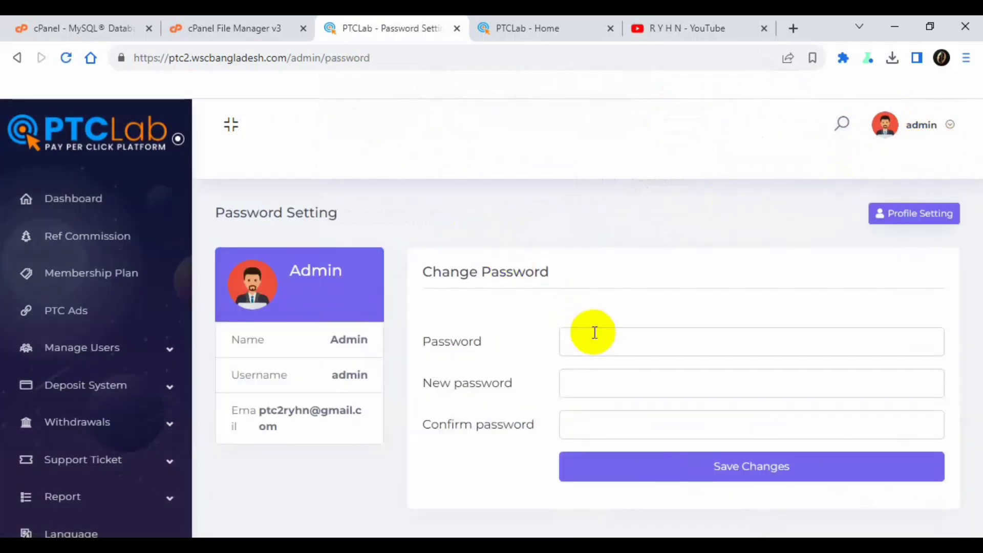
# - Enter the current, new and confirmation passwords and save the changes
pyautogui.click(595, 331)
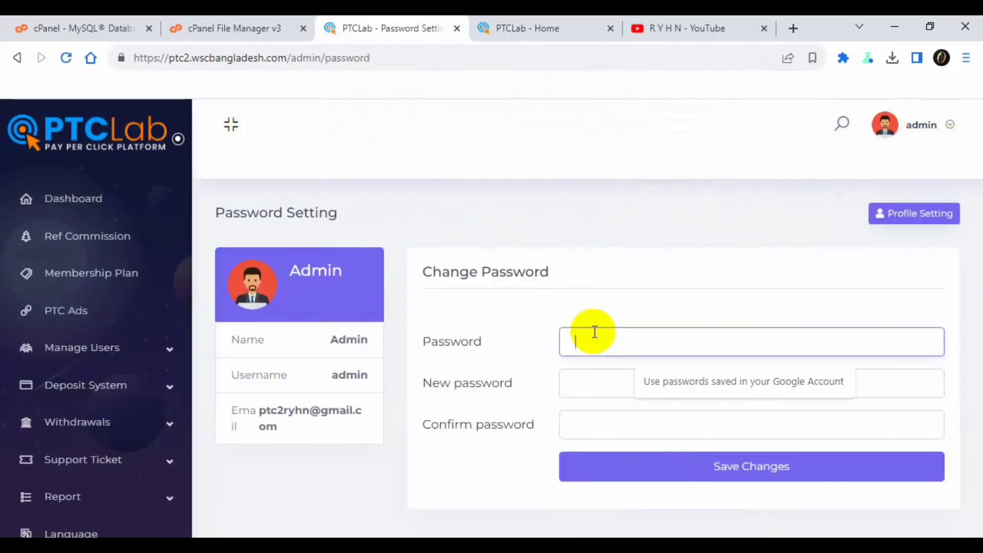
pyautogui.write('••')
pyautogui.press('Tab')
pyautogui.write('••••••')
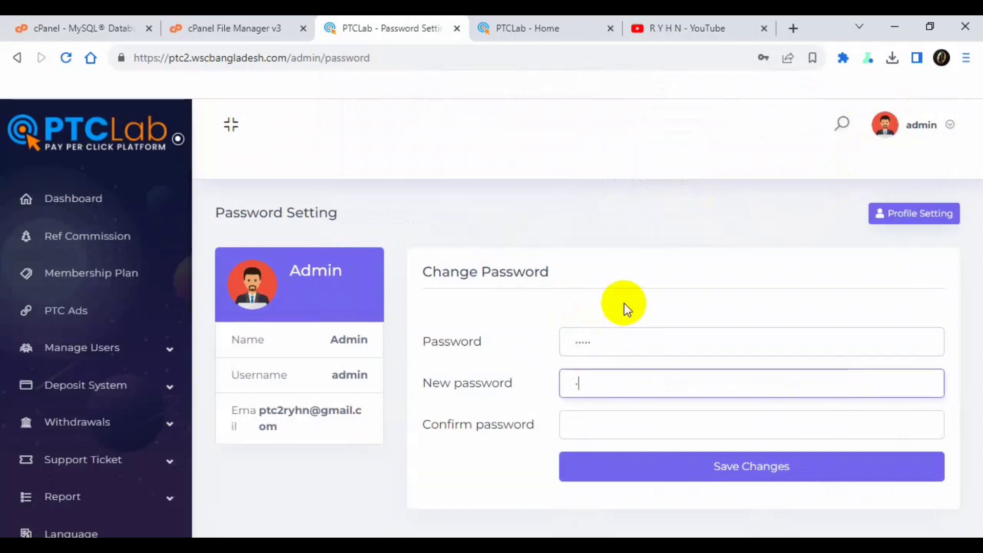
pyautogui.write('••')
pyautogui.click(637, 430)
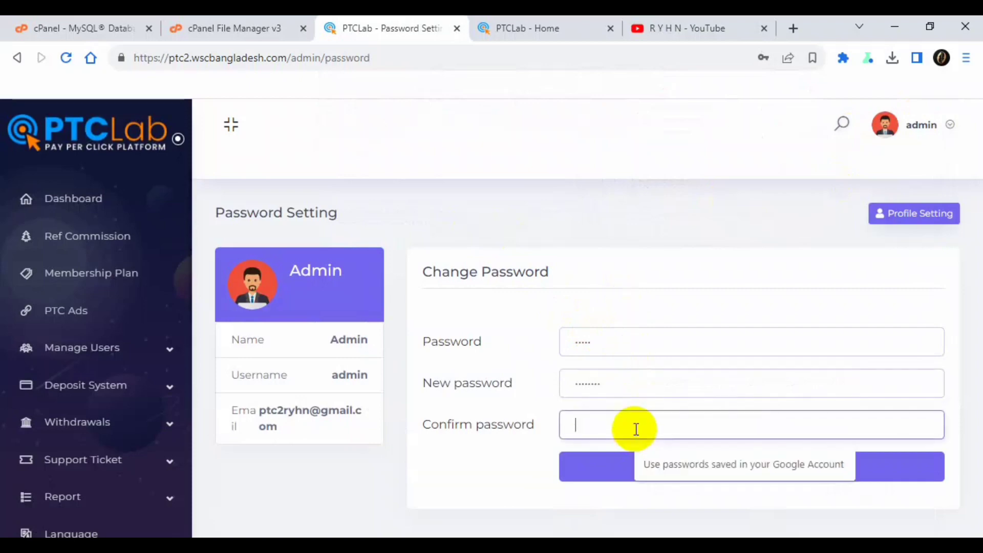
pyautogui.write('•••••••••')
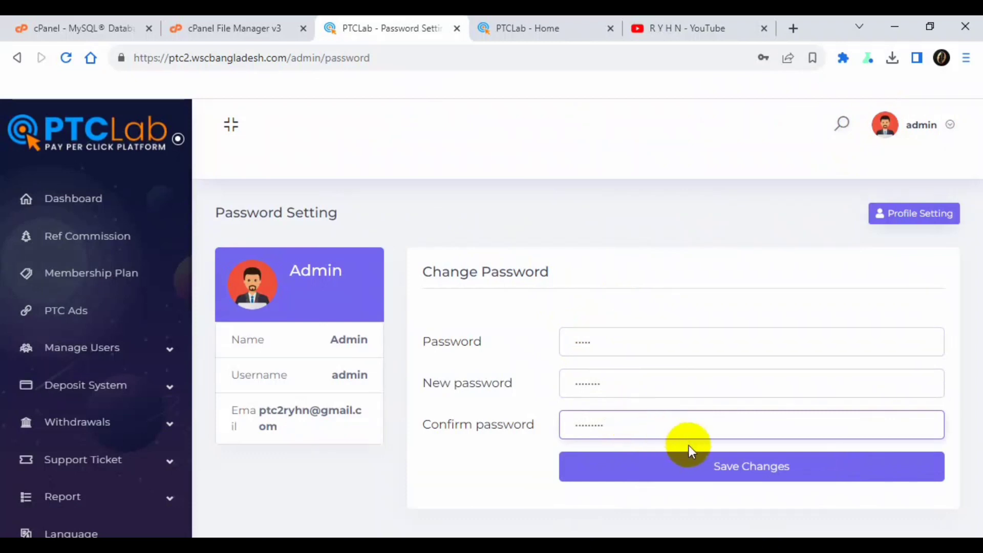
pyautogui.click(696, 465)
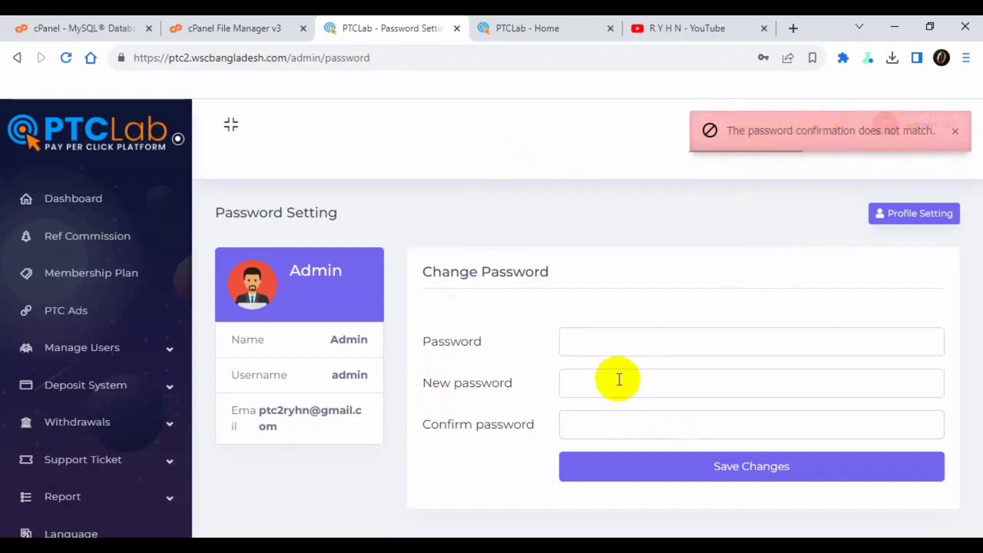
# - Re-enter the current password, new password and confirmation, then save again
pyautogui.click(618, 345)
pyautogui.write('•••••')
pyautogui.press('BackSpace')
pyautogui.press('BackSpace')
pyautogui.press('BackSpace')
pyautogui.press('BackSpace')
pyautogui.press('BackSpace')
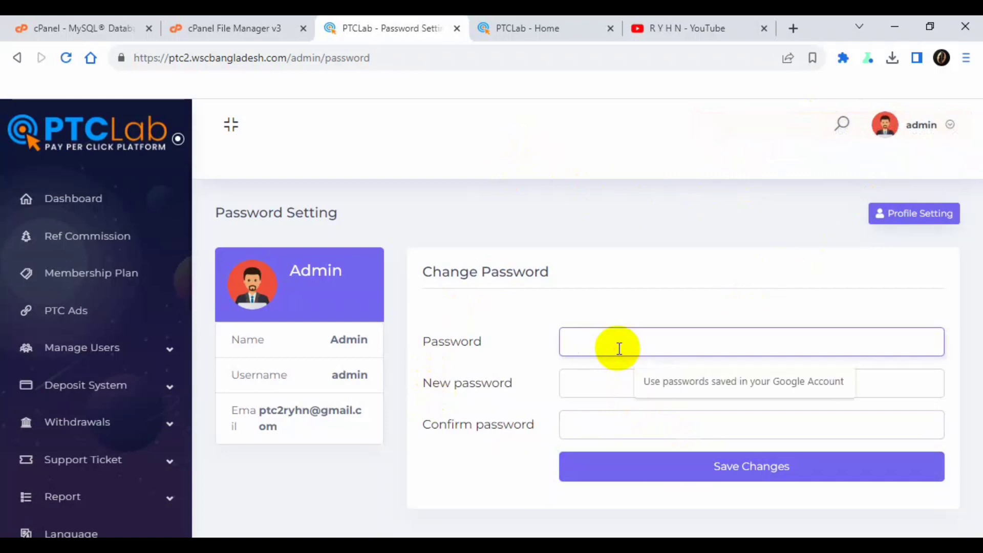
pyautogui.write('•••••')
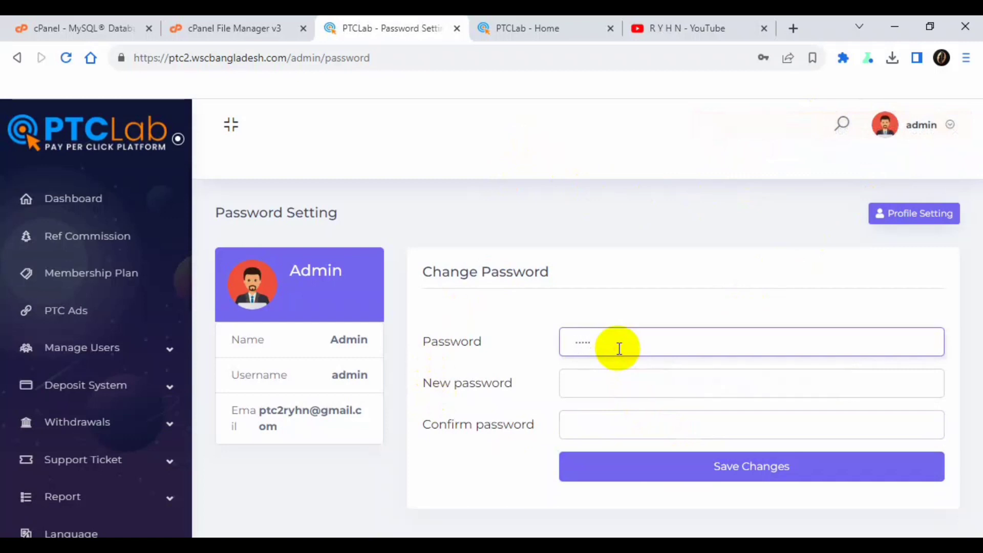
pyautogui.press('BackSpace')
pyautogui.press('BackSpace')
pyautogui.press('BackSpace')
pyautogui.press('BackSpace')
pyautogui.press('BackSpace')
pyautogui.click(613, 271)
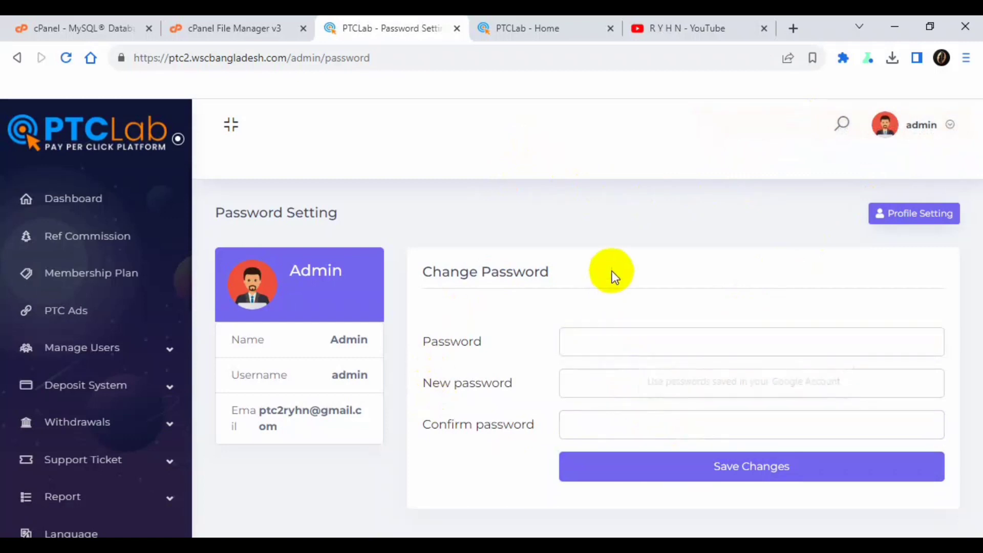
pyautogui.click(618, 340)
pyautogui.write('••')
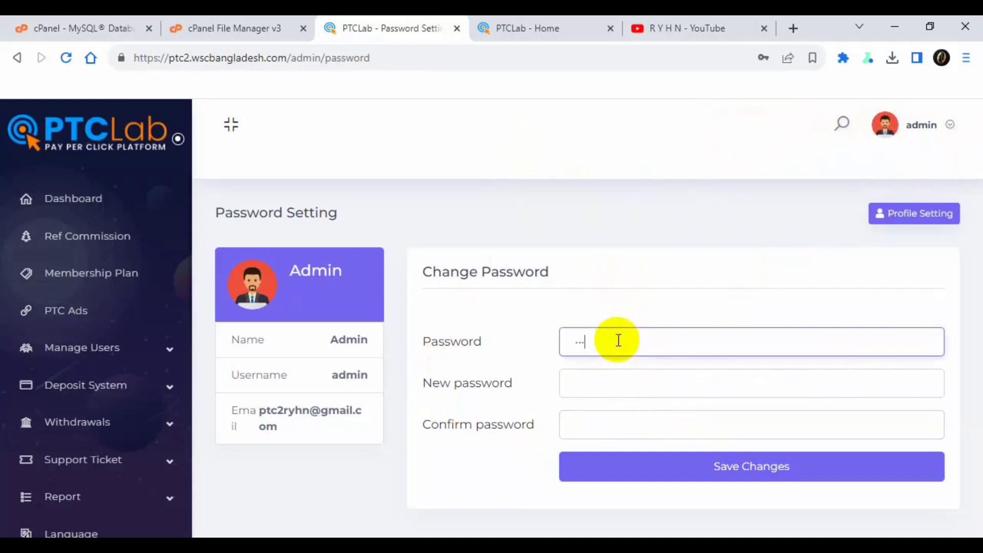
pyautogui.press('Tab')
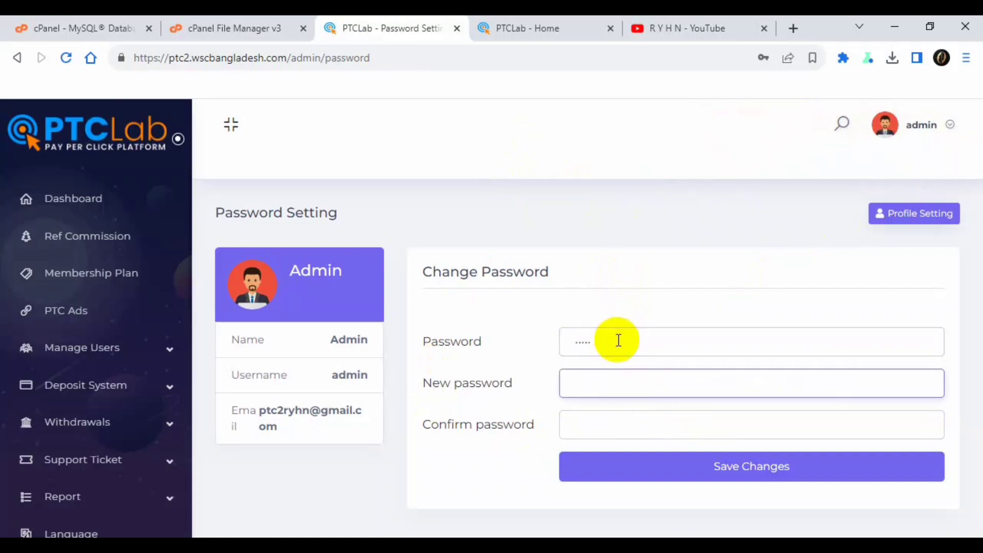
pyautogui.write('•')
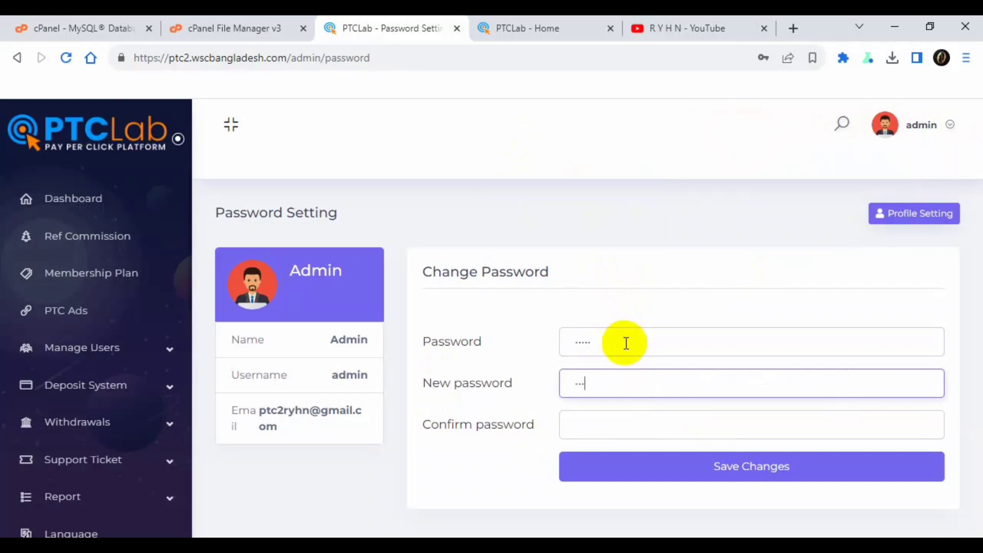
pyautogui.write('••••••')
pyautogui.click(631, 418)
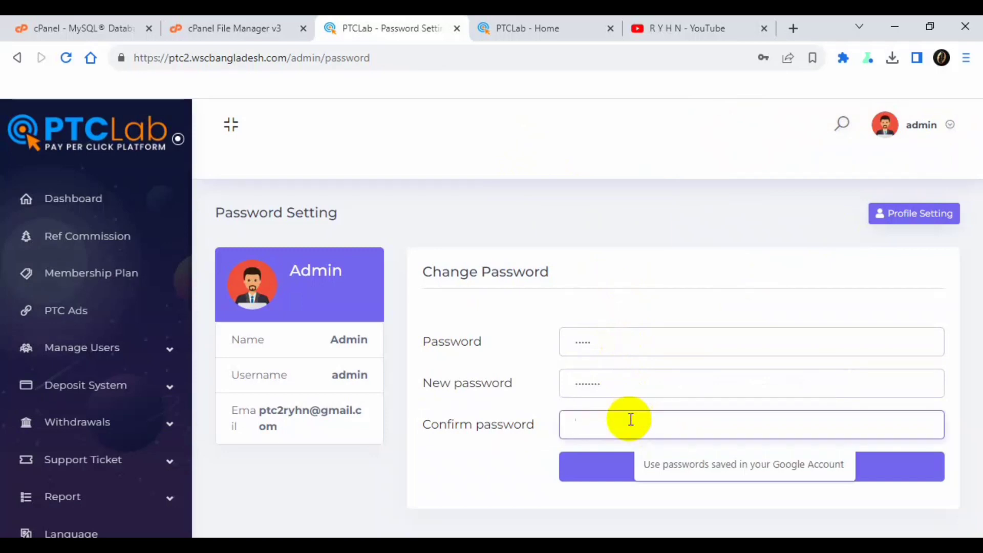
pyautogui.write('••')
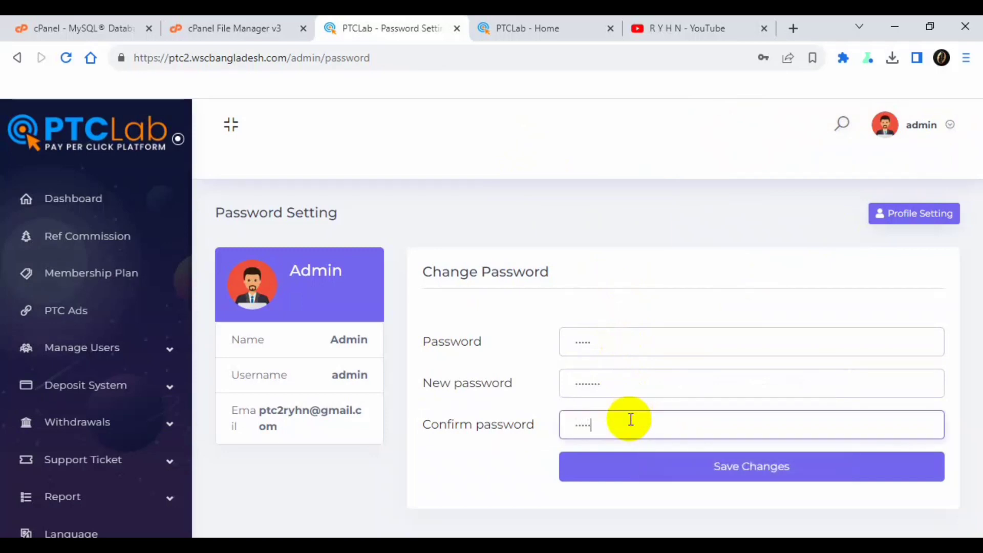
pyautogui.write('••')
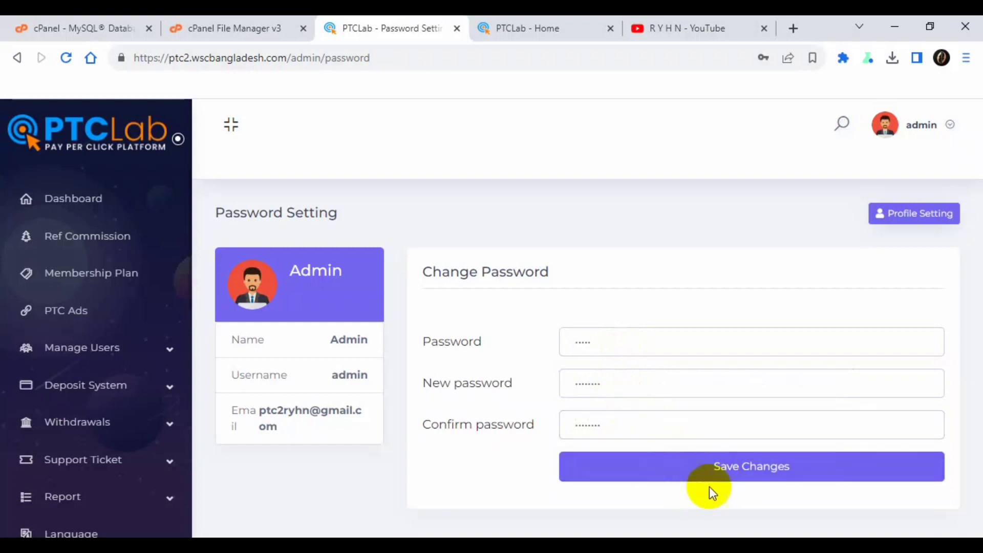
pyautogui.click(730, 474)
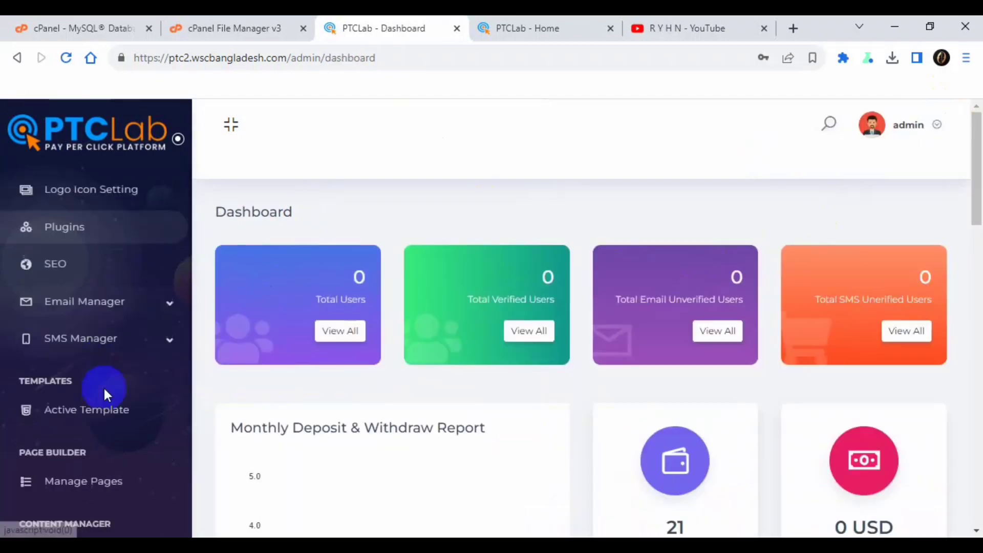
# - Switch to the PTCLab - Home tab and autoscroll down through its sections
pyautogui.scroll(-3, 102, 410)
pyautogui.scroll(5, 112, 440)
pyautogui.scroll(6, 116, 440)
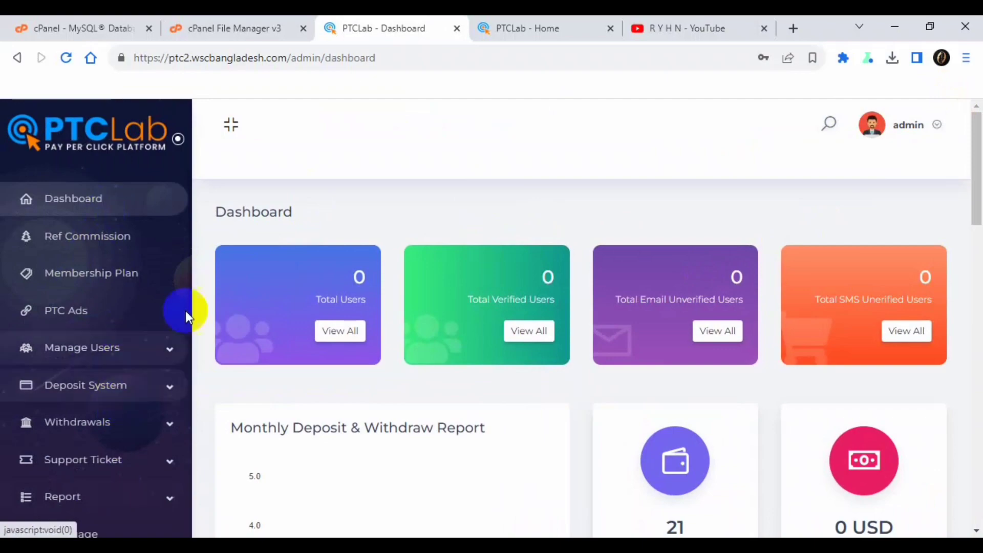
pyautogui.click(547, 28)
pyautogui.scroll(15, 377, 156)
pyautogui.middleClick(378, 167)
pyautogui.scroll(-10, 383, 219)
pyautogui.scroll(-10, 382, 220)
pyautogui.scroll(-10, 382, 220)
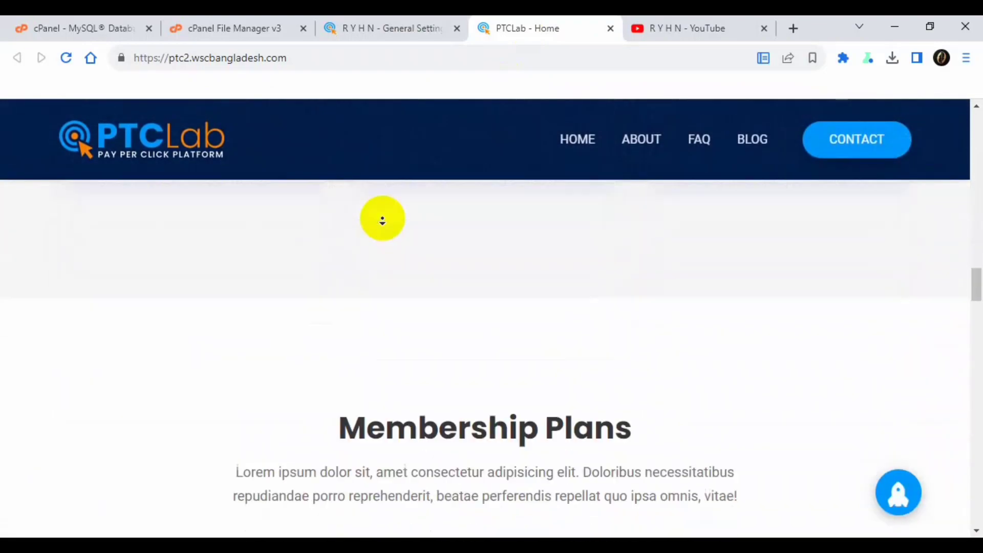
pyautogui.scroll(-10, 383, 220)
pyautogui.scroll(-10, 382, 220)
# - Reach the footer, scroll back up, and switch to the YouTube channel tab
pyautogui.click(382, 220)
pyautogui.scroll(-4, 382, 220)
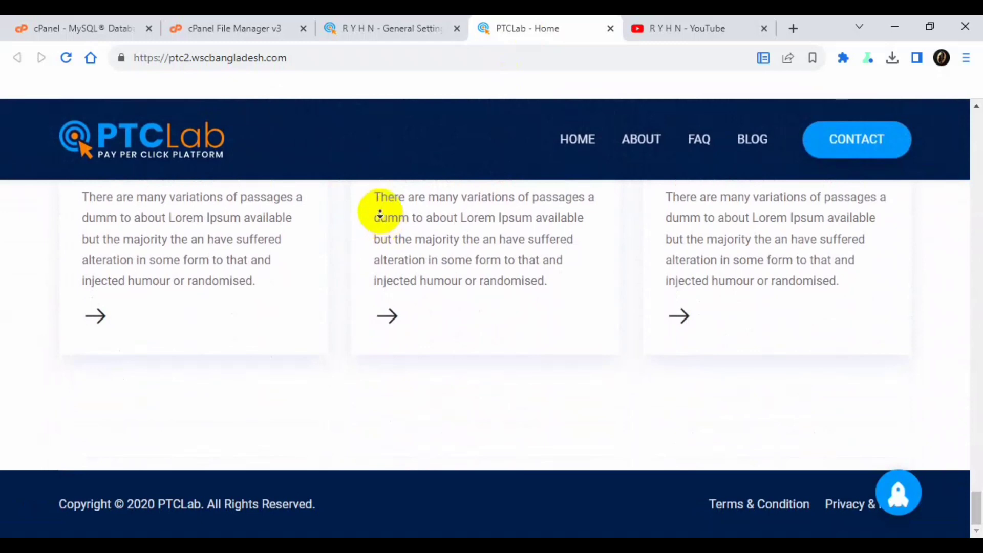
pyautogui.scroll(2, 371, 205)
pyautogui.scroll(15, 395, 193)
pyautogui.scroll(10, 414, 200)
pyautogui.hotkey('ctrl', 'Tab')
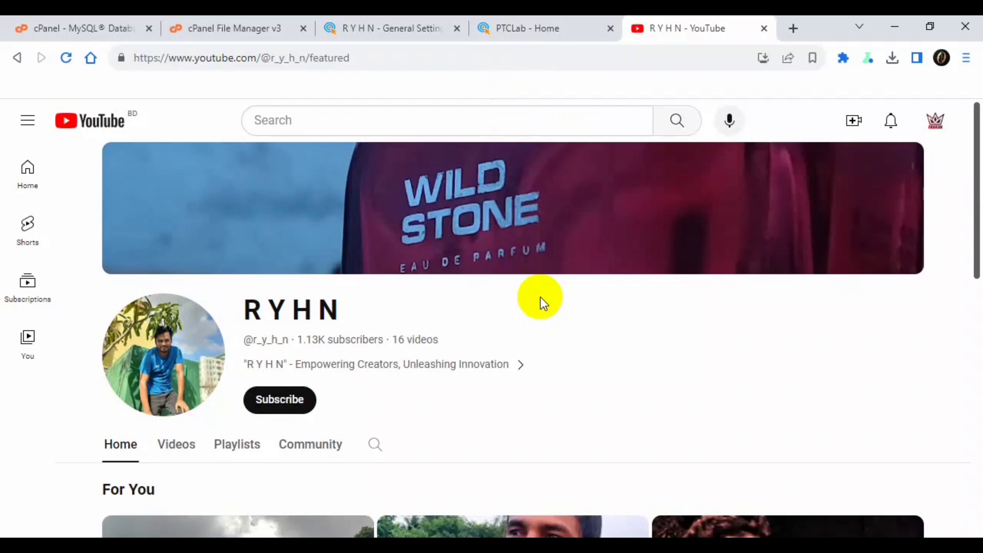
pyautogui.scroll(-3, 539, 297)
pyautogui.click(317, 301)
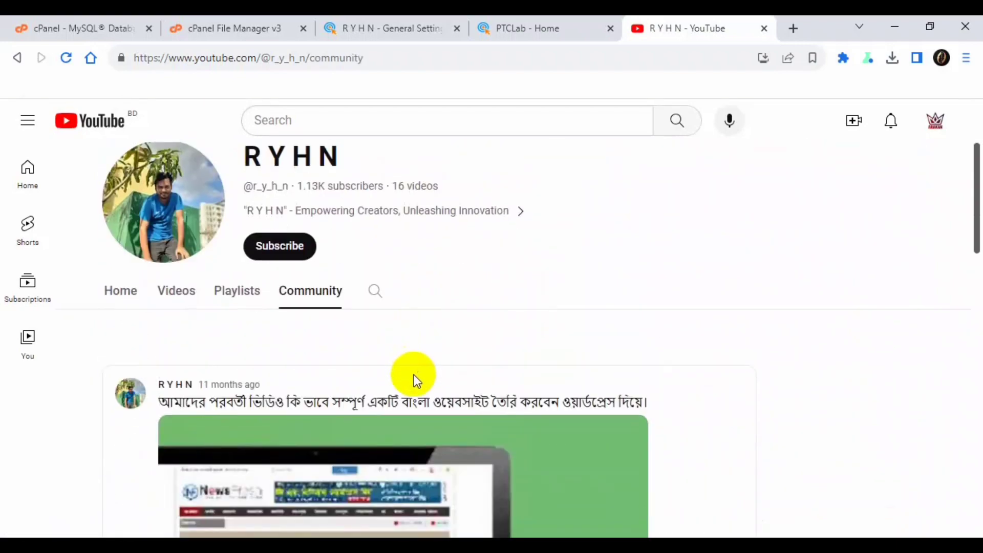
pyautogui.scroll(-9, 414, 380)
pyautogui.scroll(7, 412, 404)
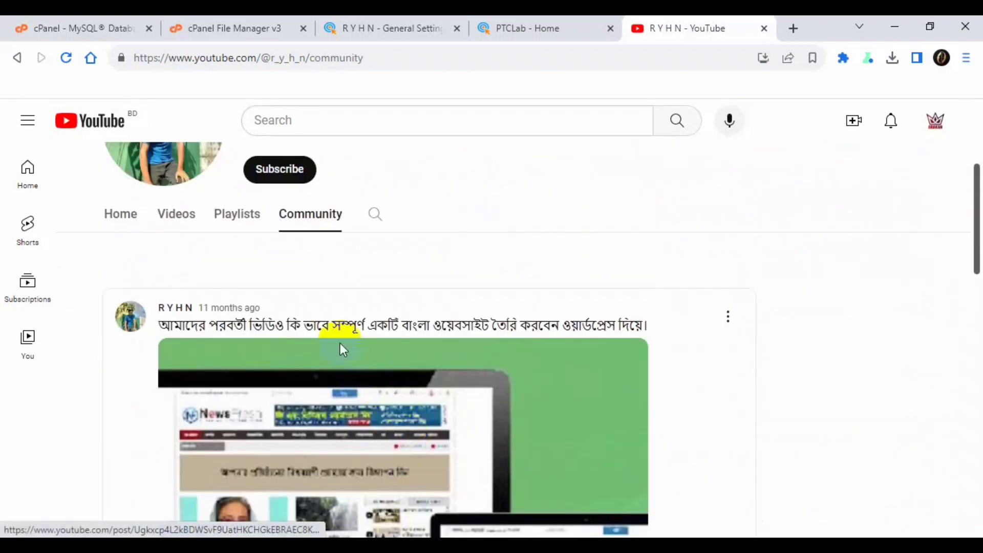
pyautogui.scroll(2, 359, 353)
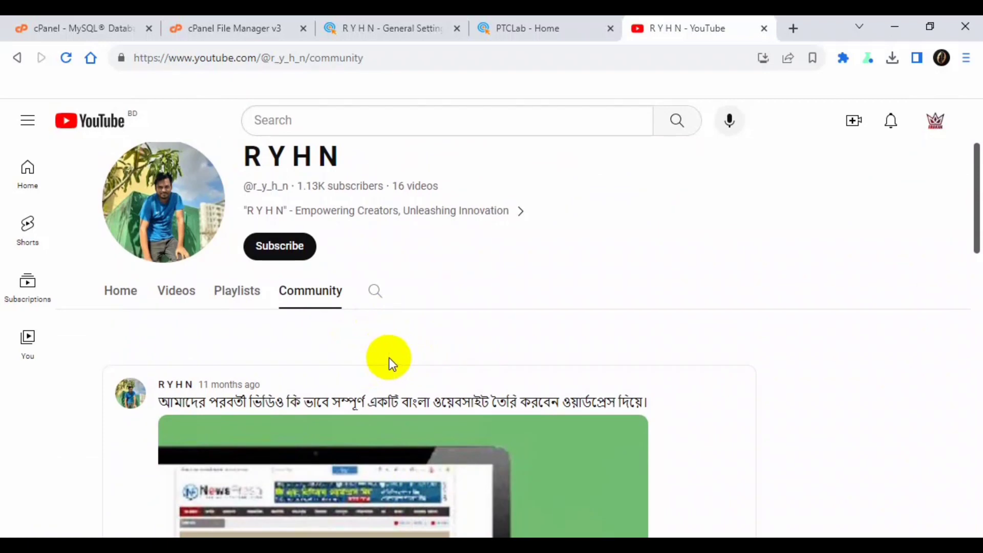
pyautogui.click(120, 293)
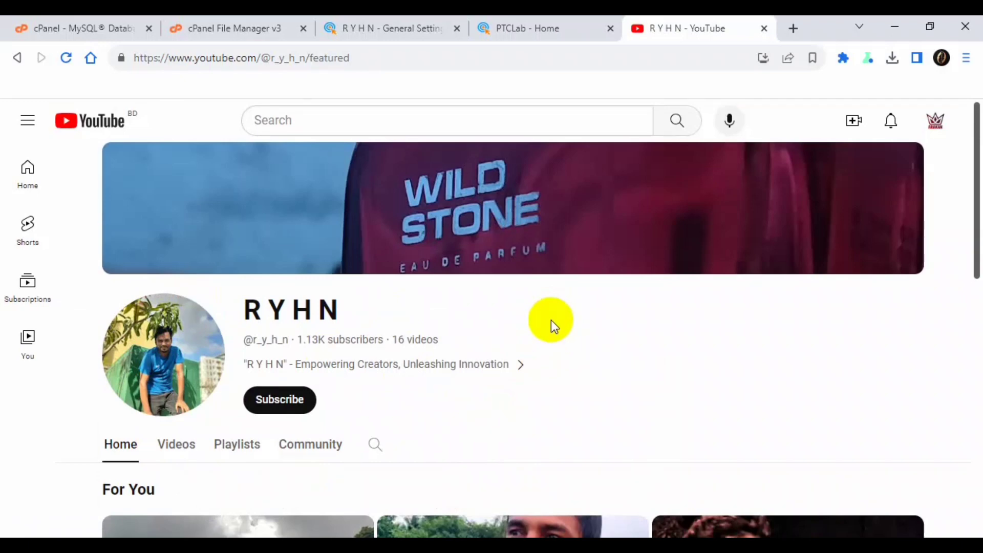
# - Play the 'Rocket LMS Free Install System' video and skip ahead to 8:36
pyautogui.scroll(-2, 493, 328)
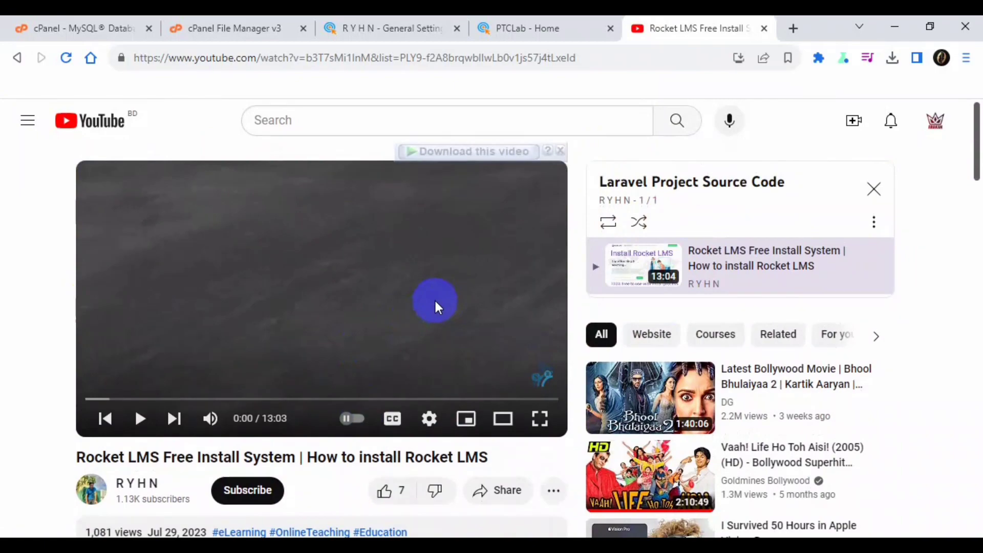
pyautogui.scroll(-3, 362, 287)
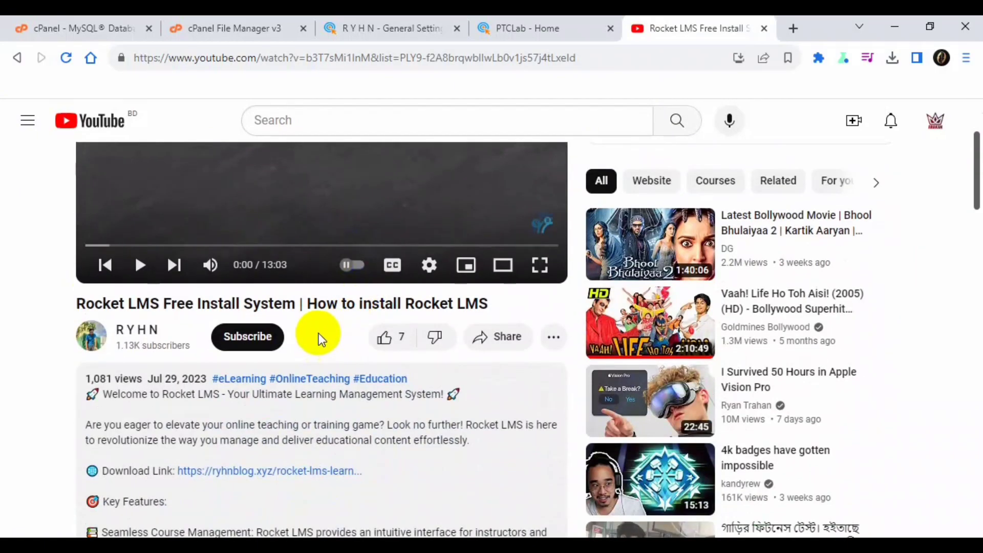
pyautogui.scroll(-1, 320, 338)
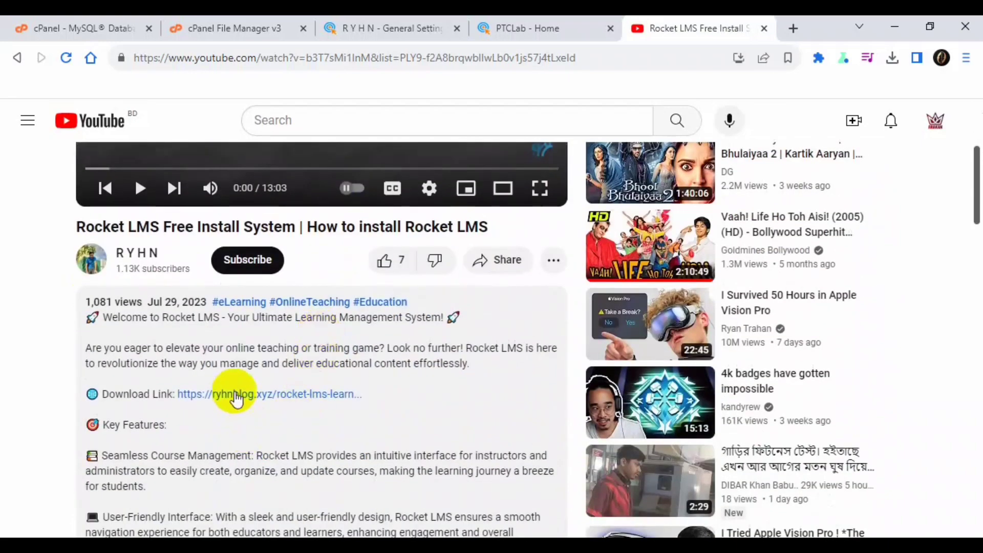
pyautogui.scroll(3, 391, 417)
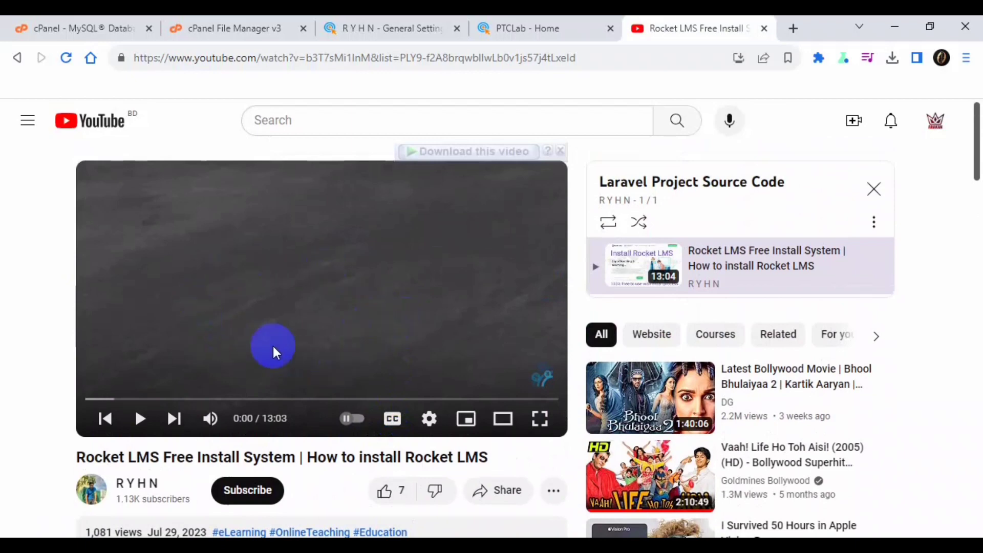
pyautogui.click(392, 271)
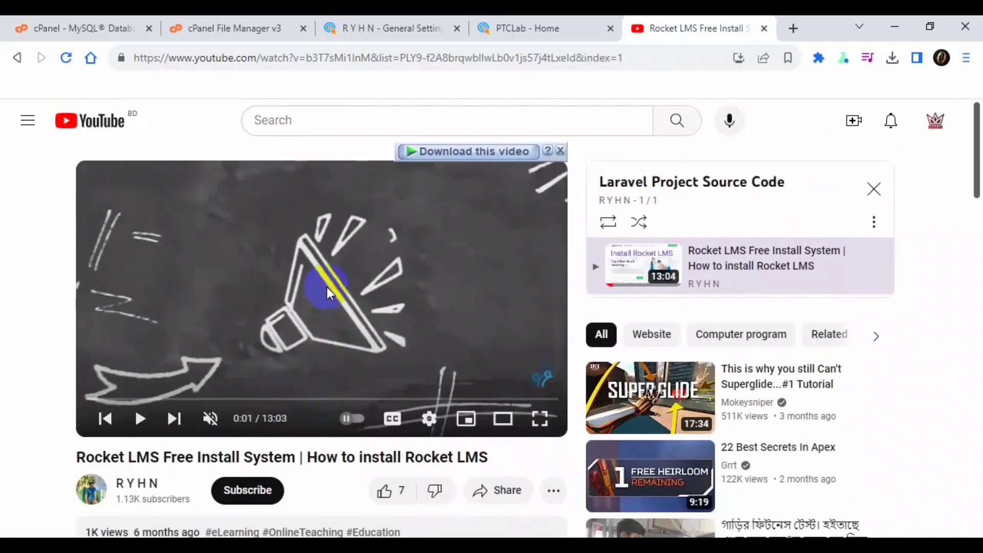
pyautogui.scroll(-3, 407, 440)
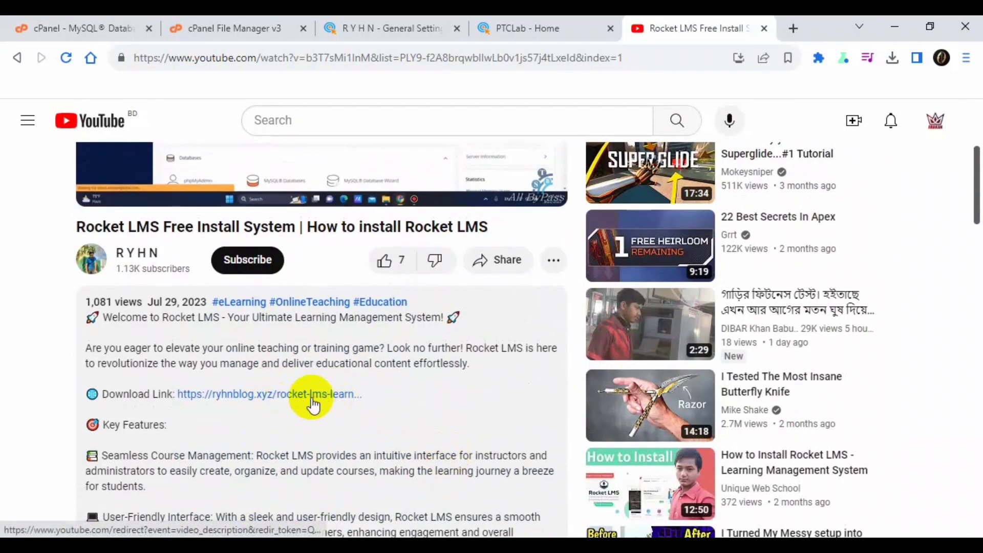
pyautogui.scroll(3, 330, 401)
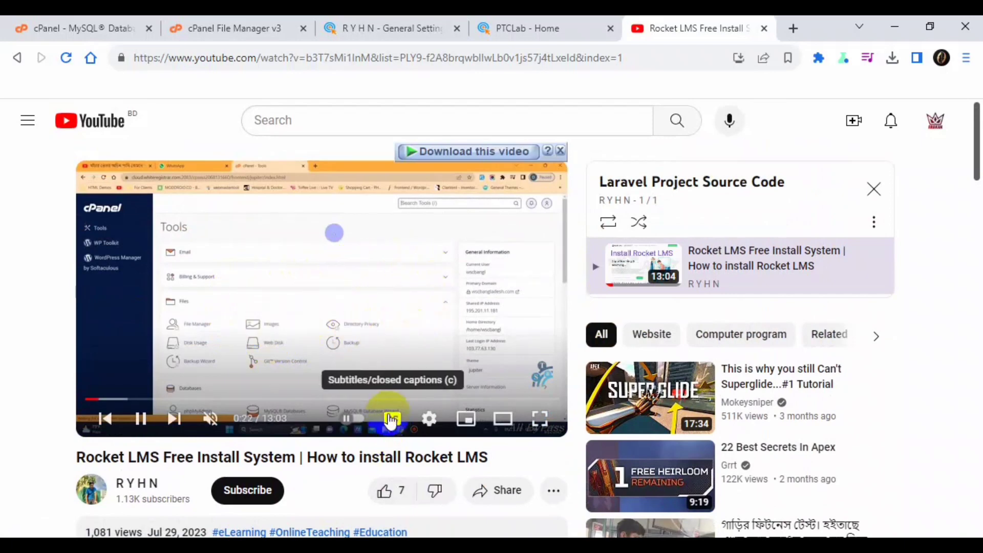
pyautogui.click(398, 399)
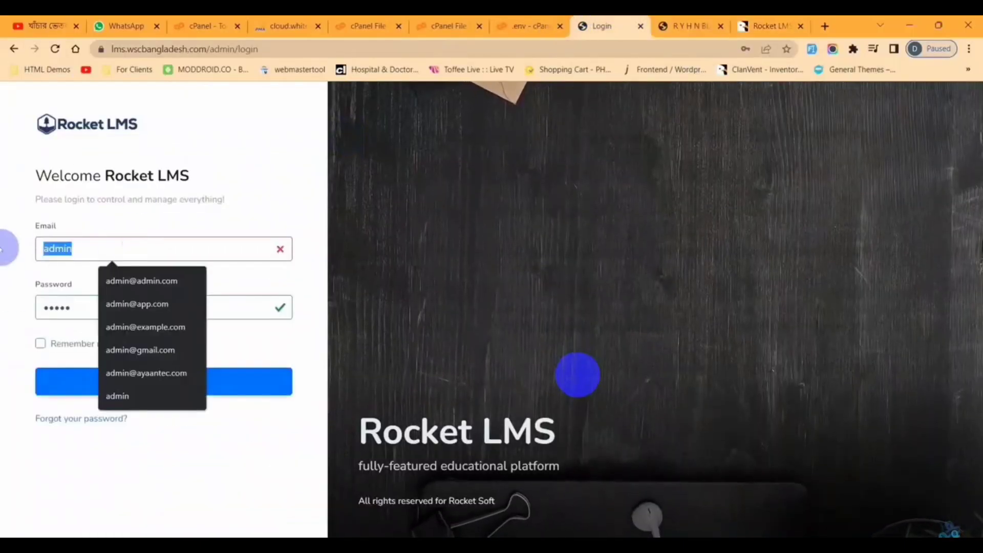
# - Paste the demo admin e-mail, verify credentials on CodeCanyon, and log in to Rocket LMS
pyautogui.hotkey('ctrl', 'v')
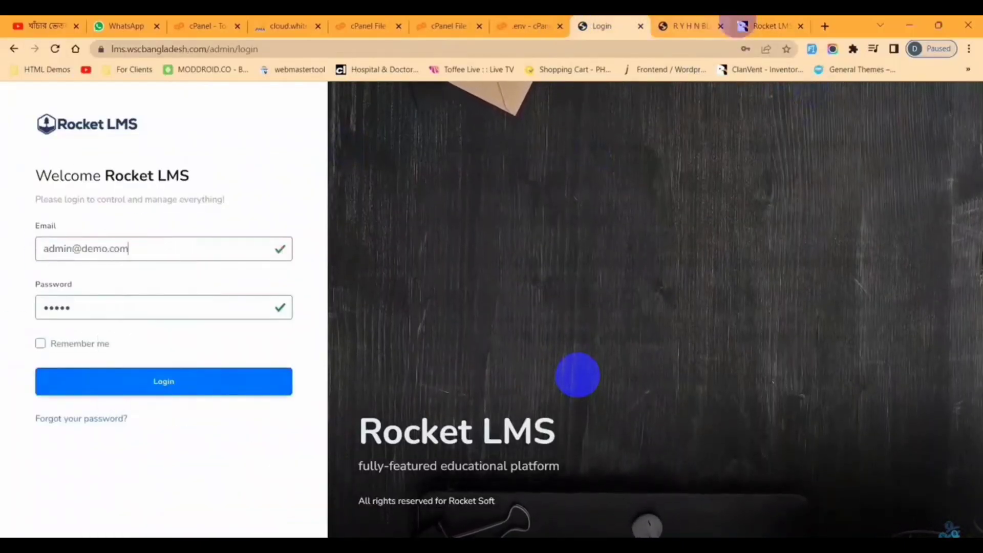
pyautogui.click(746, 26)
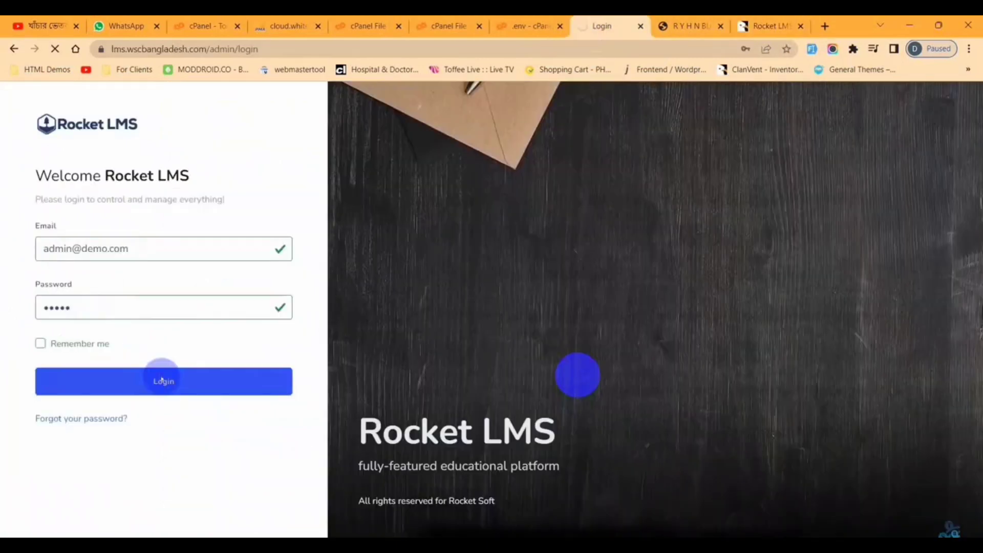
pyautogui.click(162, 379)
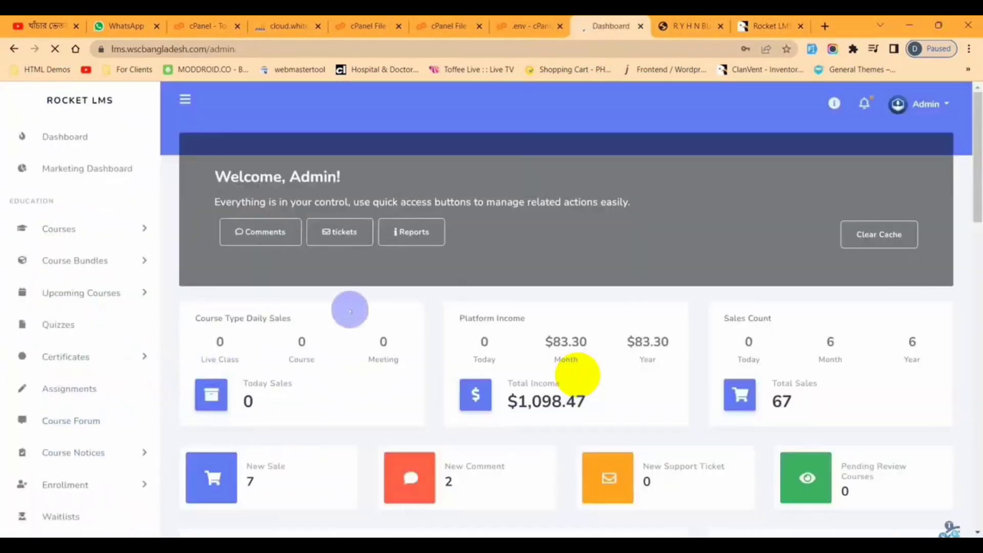